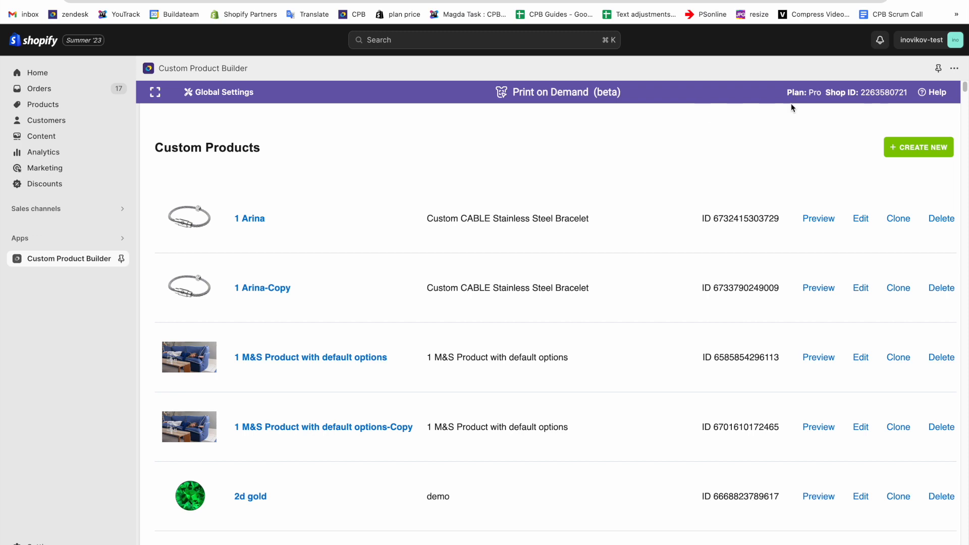
# - Start a new custom product and title it "Phone Case"
pyautogui.click(912, 146)
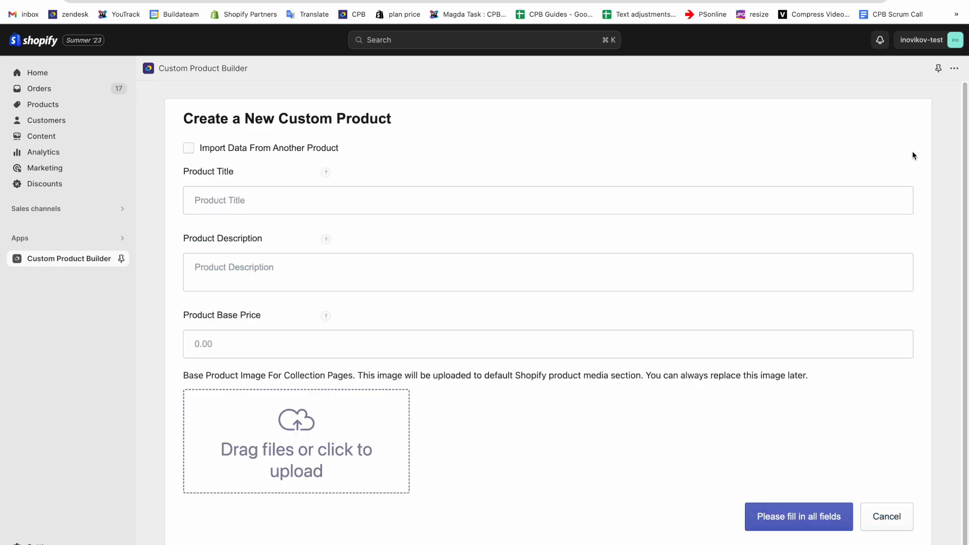
pyautogui.click(426, 196)
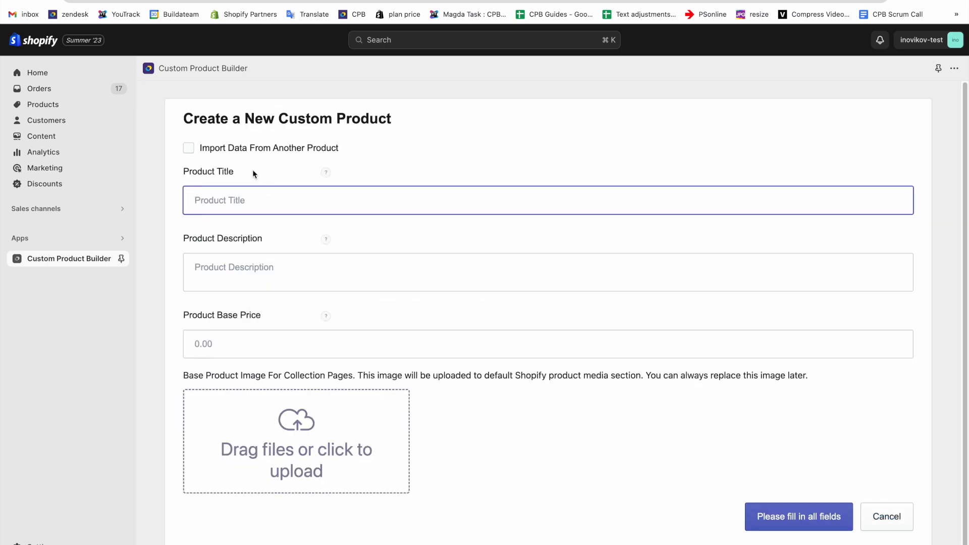
pyautogui.moveTo(263, 173); pyautogui.dragTo(178, 166)
pyautogui.moveTo(278, 240); pyautogui.dragTo(182, 238)
pyautogui.moveTo(186, 316); pyautogui.dragTo(239, 317)
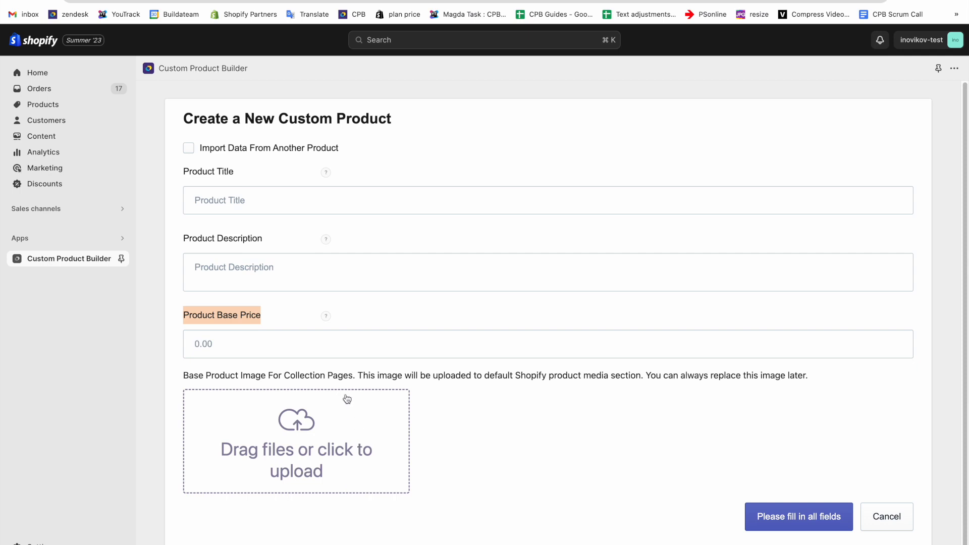
pyautogui.click(304, 198)
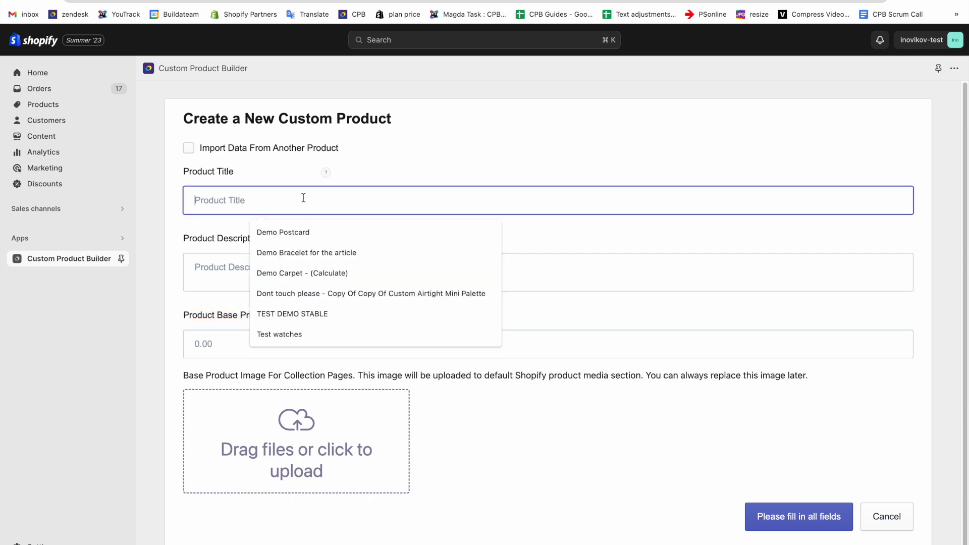
pyautogui.write('Phone Case')
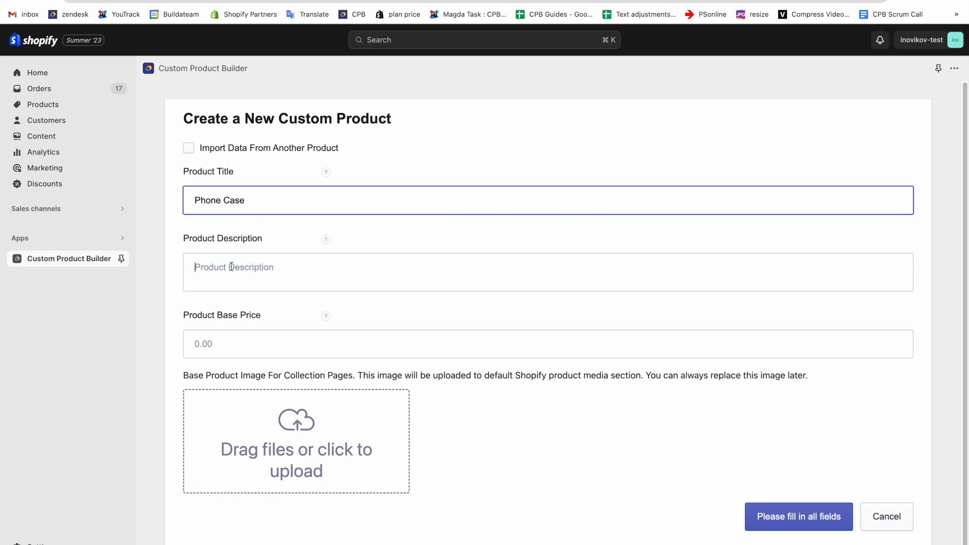
# - Enter "Product Description" as the product's description and set its base price to 0
pyautogui.click(231, 266)
pyautogui.write('Product Description')
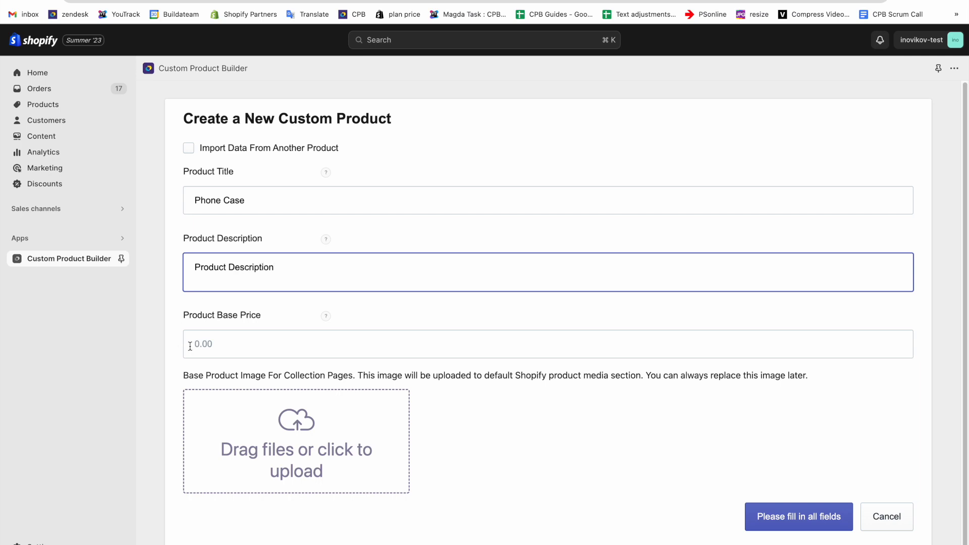
pyautogui.click(190, 346)
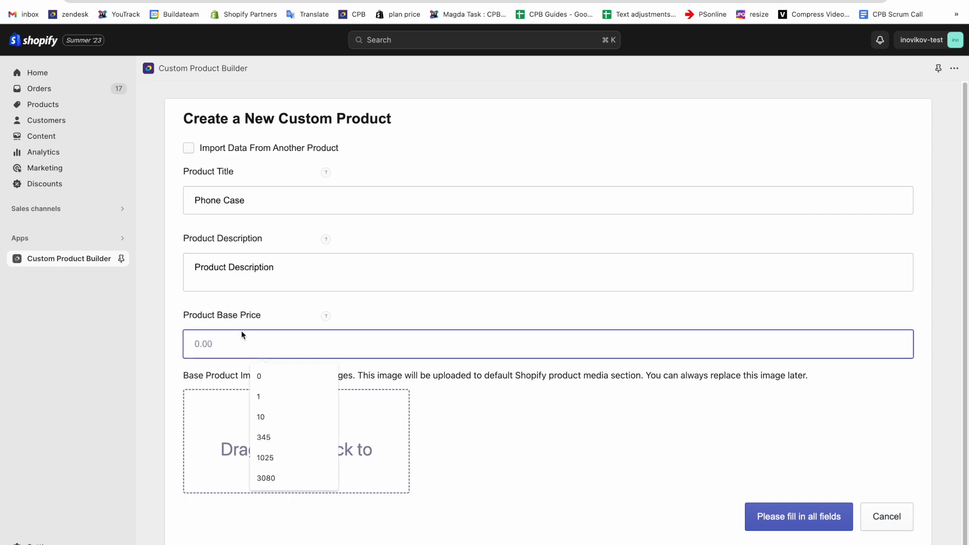
pyautogui.write('0')
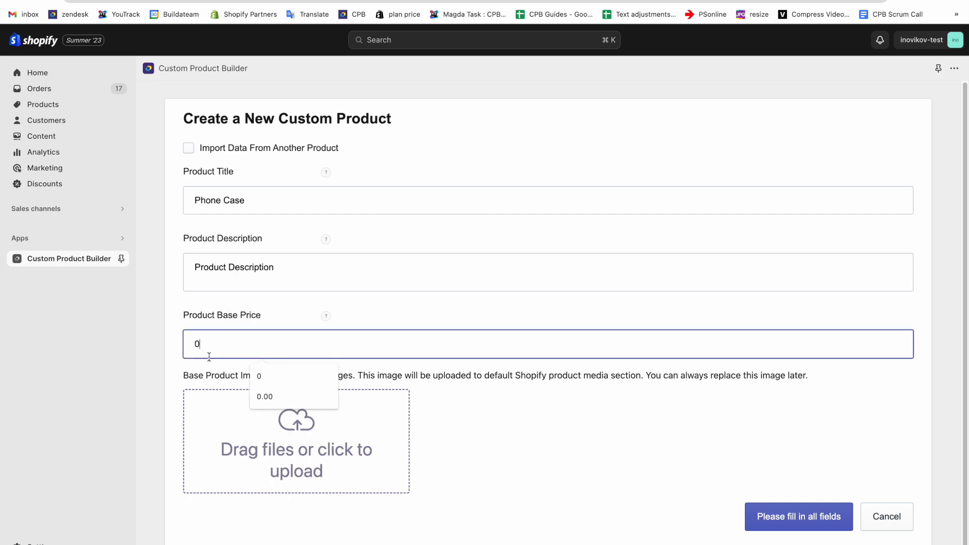
# - Upload the grey download.png from the phone case images folder as the base product image and create the product
pyautogui.click(235, 443)
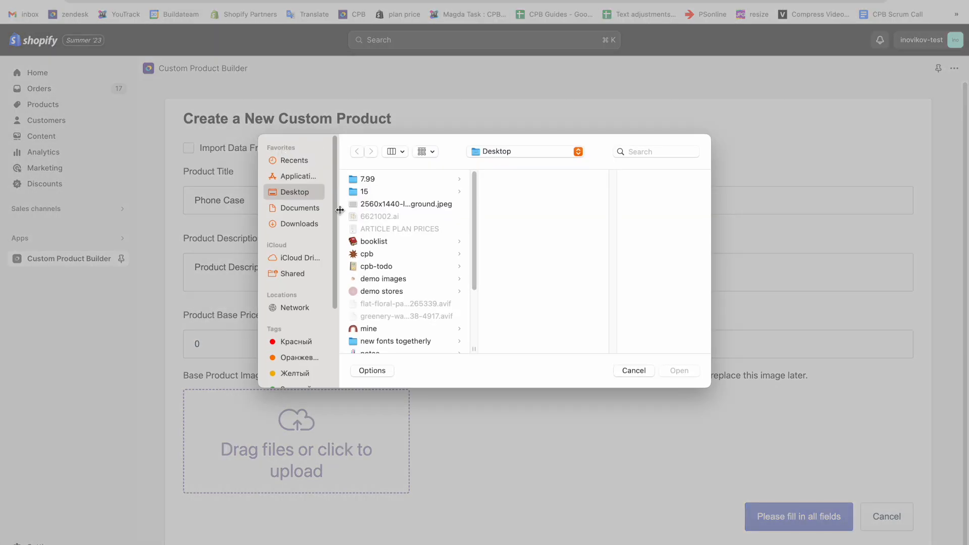
pyautogui.scroll(-3, 399, 261)
pyautogui.click(421, 268)
pyautogui.click(525, 191)
pyautogui.click(659, 370)
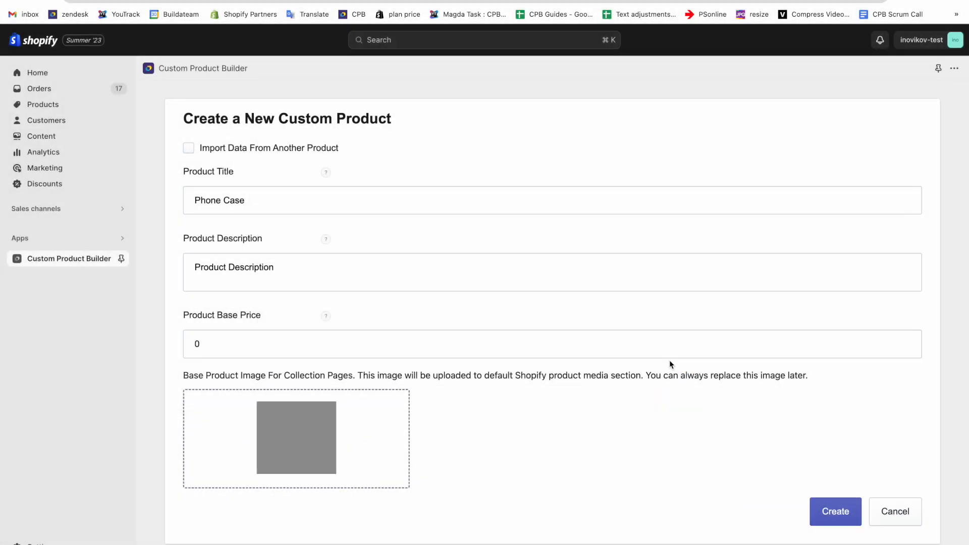
pyautogui.click(820, 511)
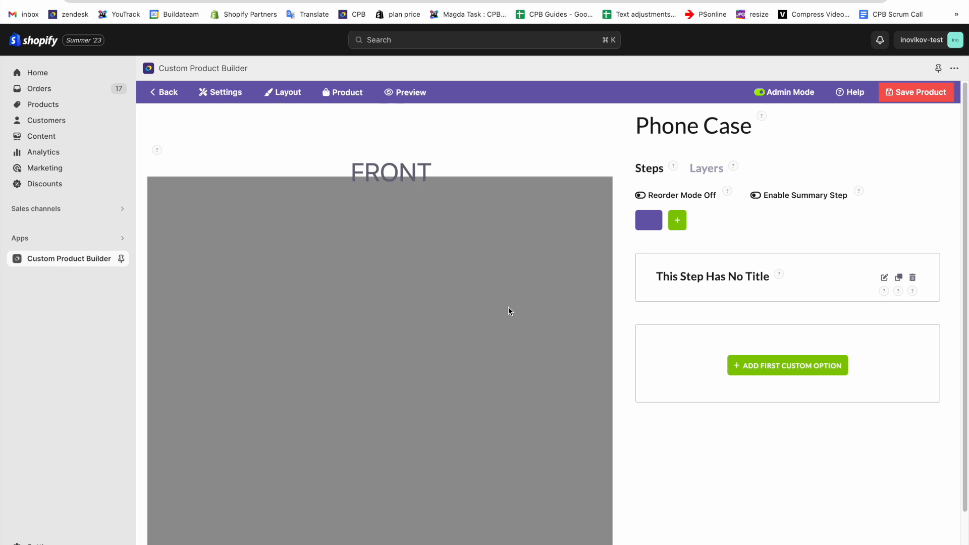
# - Add a custom layer to the Phone Case product and set its type to Image (Recoloring / Patterns)
pyautogui.scroll(-2, 507, 307)
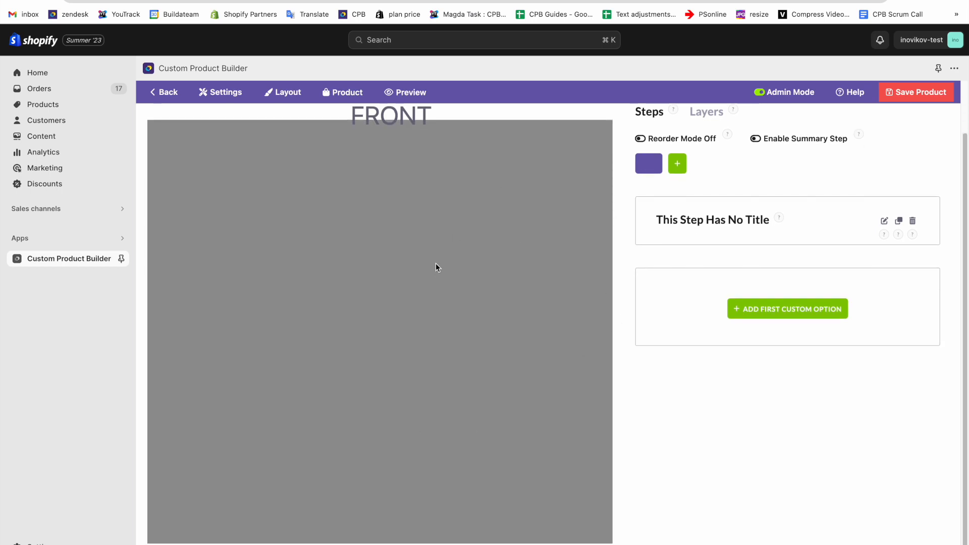
pyautogui.scroll(2, 435, 268)
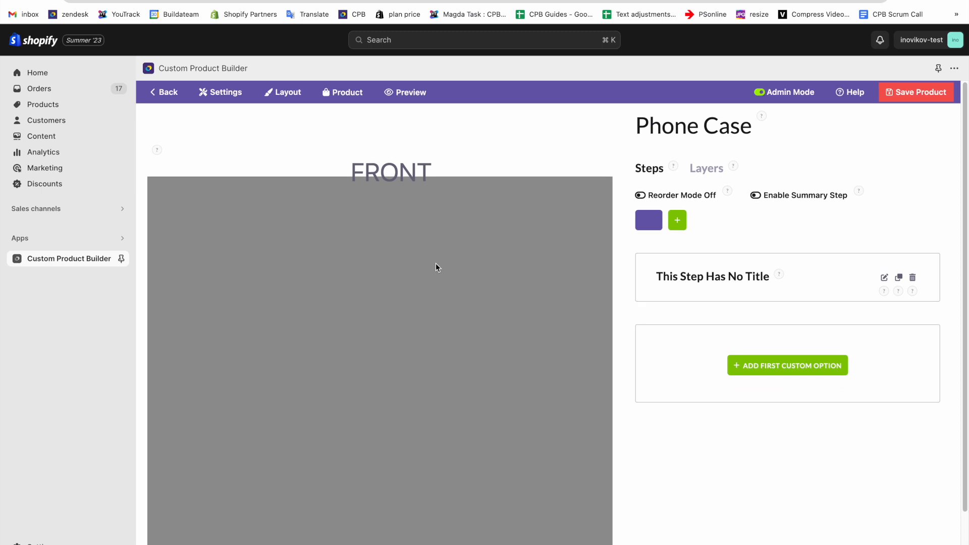
pyautogui.click(705, 169)
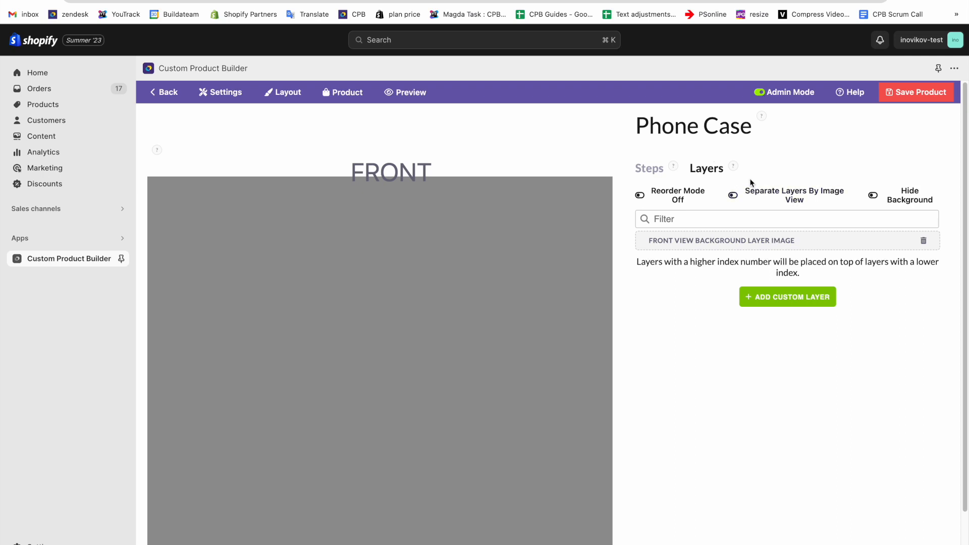
pyautogui.click(808, 298)
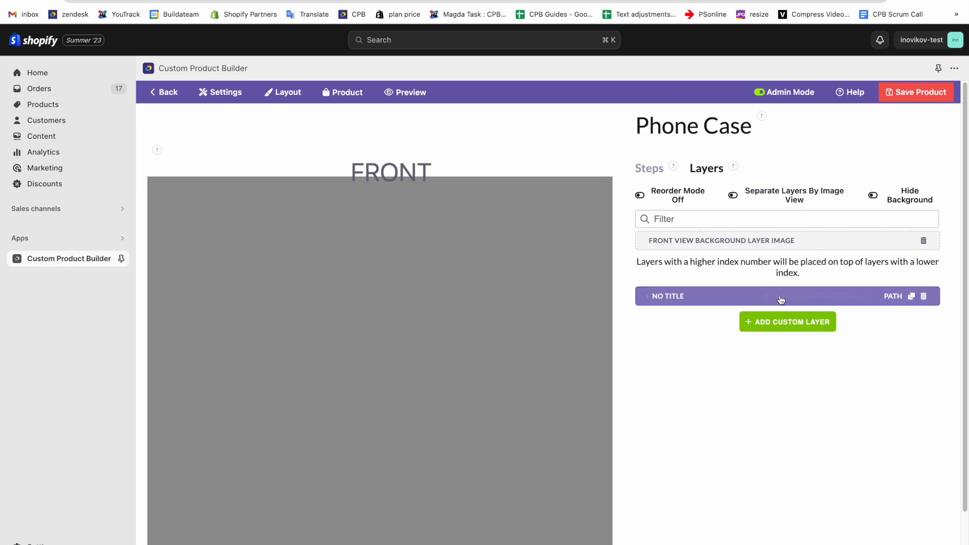
pyautogui.click(709, 303)
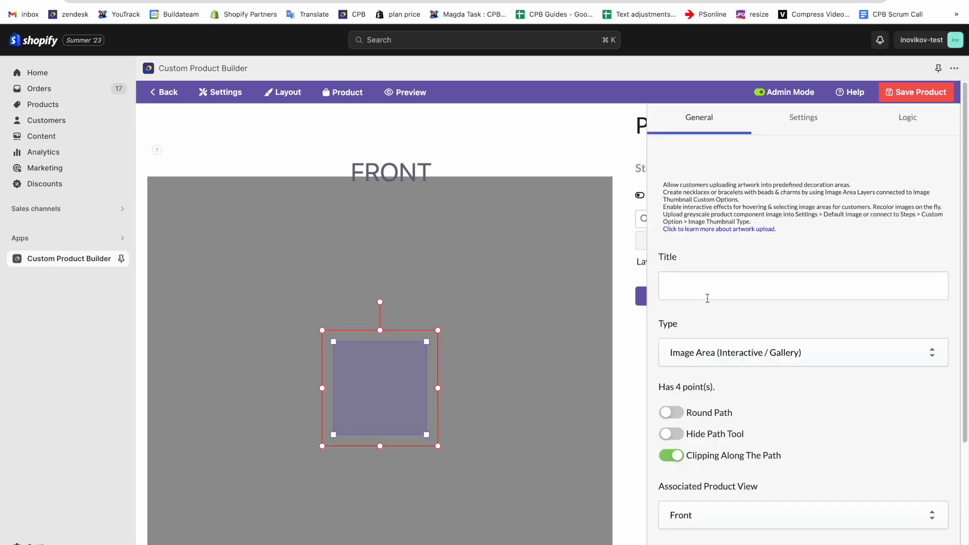
pyautogui.click(713, 348)
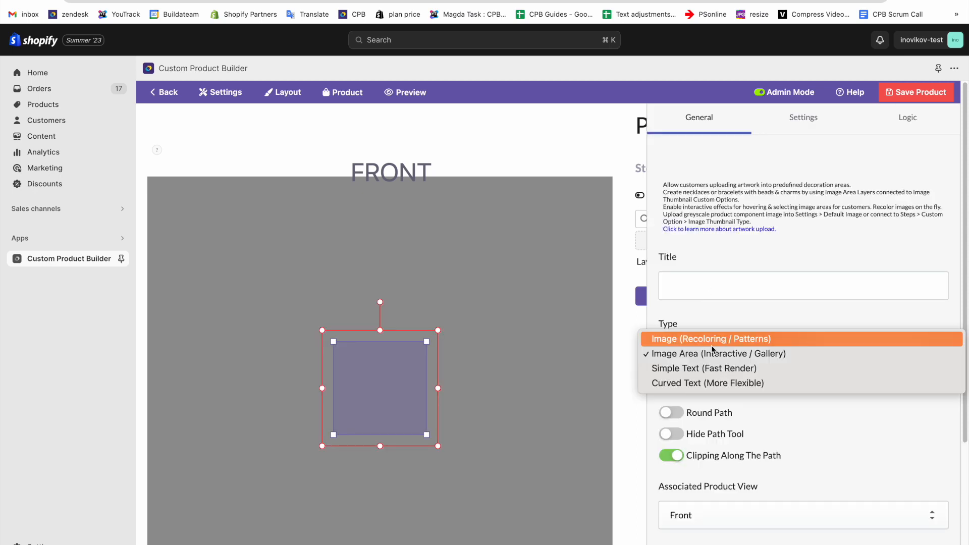
pyautogui.click(672, 340)
# - Upload the camera picture PhCase (2).png as the layer's default image and apply the layer settings
pyautogui.click(803, 118)
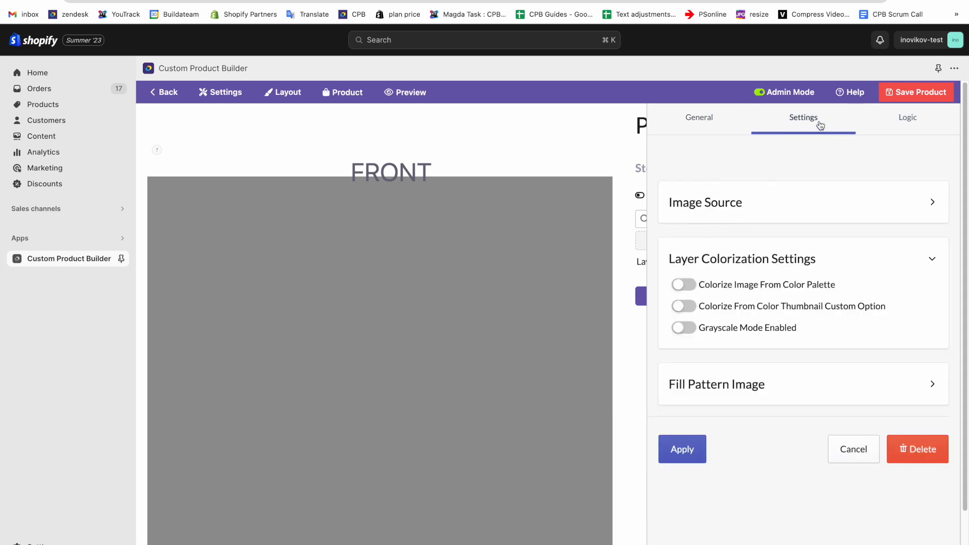
pyautogui.click(737, 200)
pyautogui.scroll(-3, 738, 213)
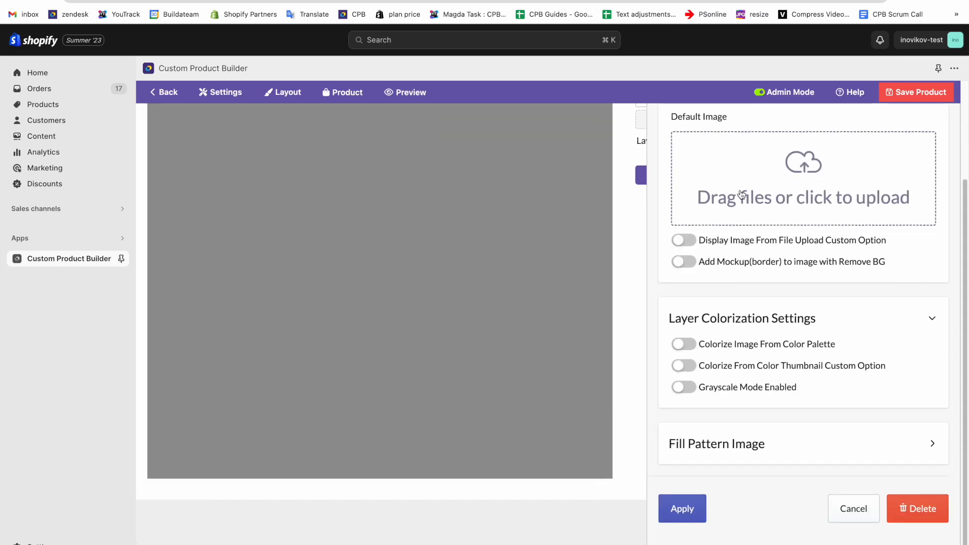
pyautogui.scroll(2, 747, 237)
pyautogui.click(744, 248)
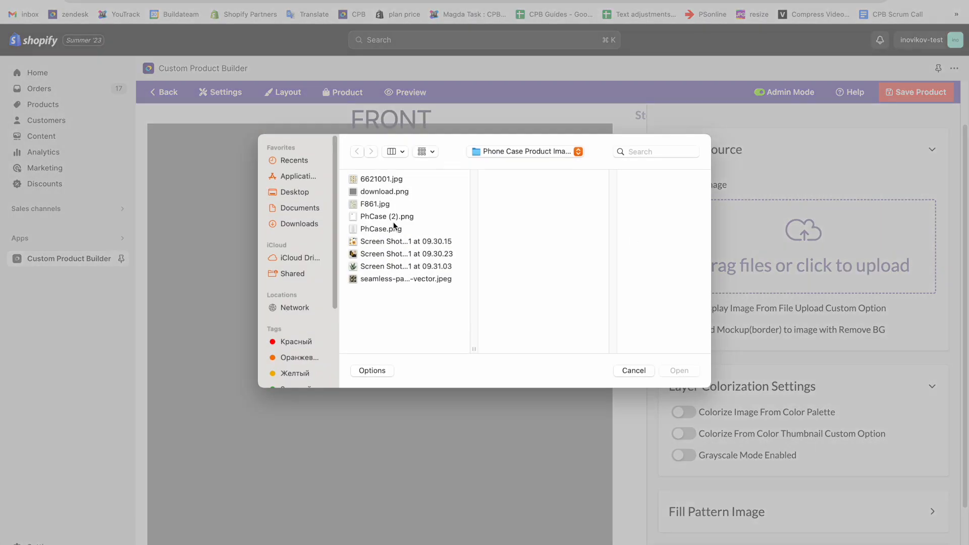
pyautogui.click(428, 221)
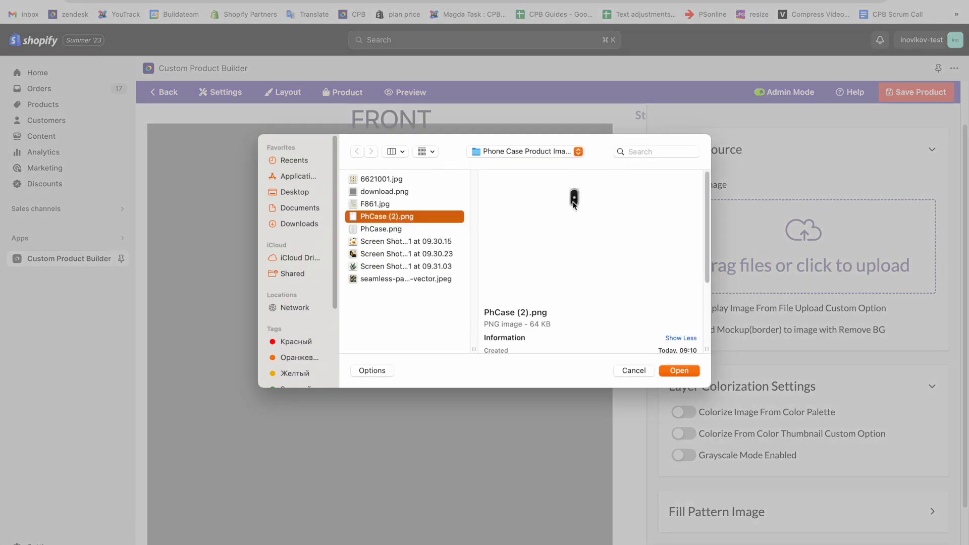
pyautogui.click(399, 230)
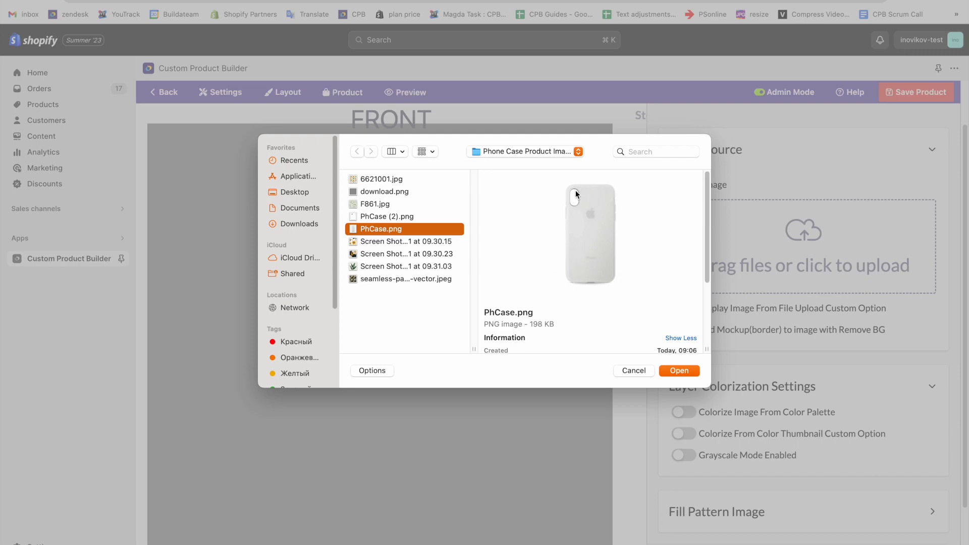
pyautogui.press('Up')
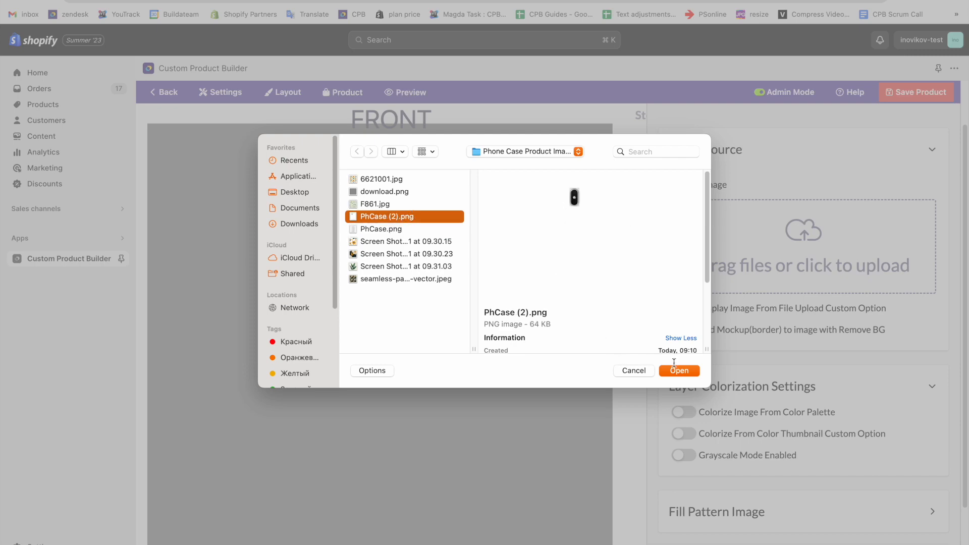
pyautogui.click(675, 369)
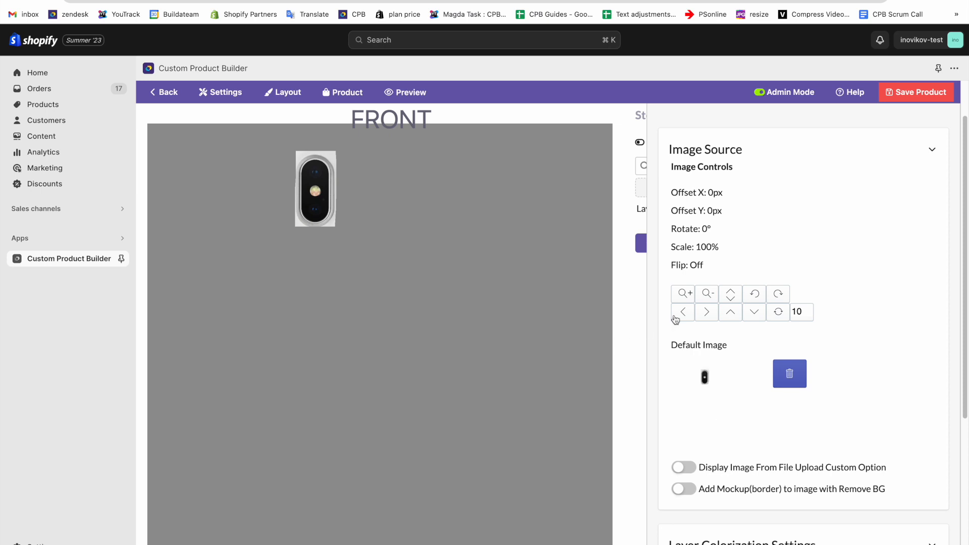
pyautogui.scroll(-5, 703, 309)
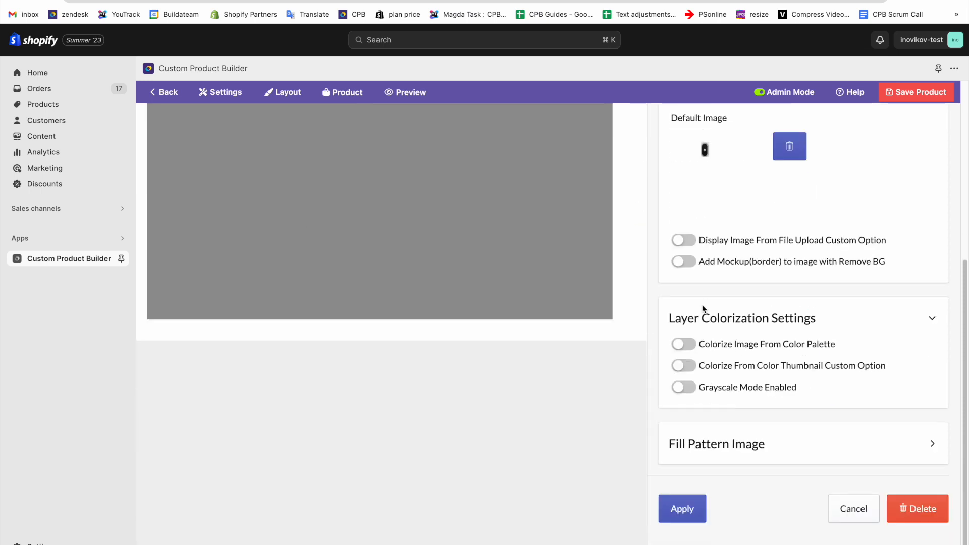
pyautogui.click(688, 510)
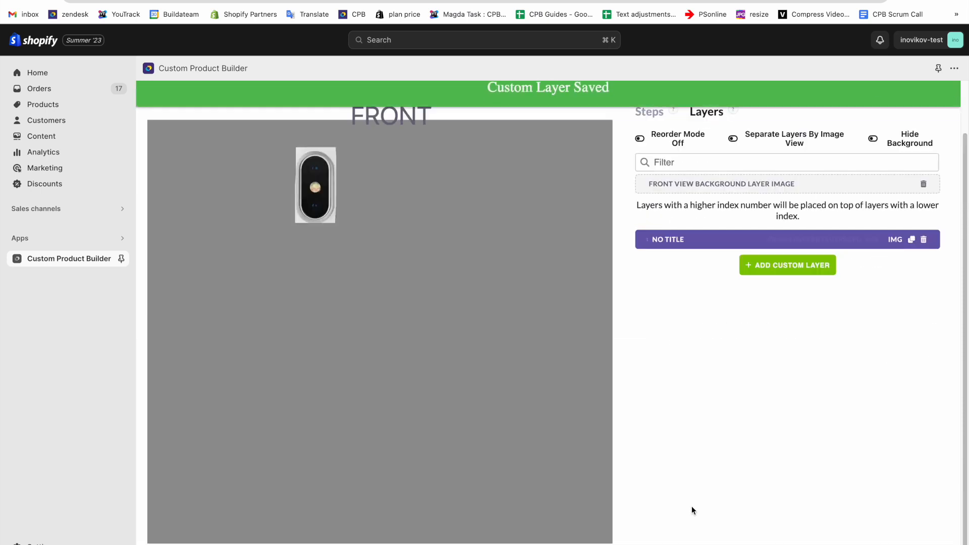
# - Add a second custom layer, and title the existing camera image layer "Caamera"
pyautogui.click(777, 268)
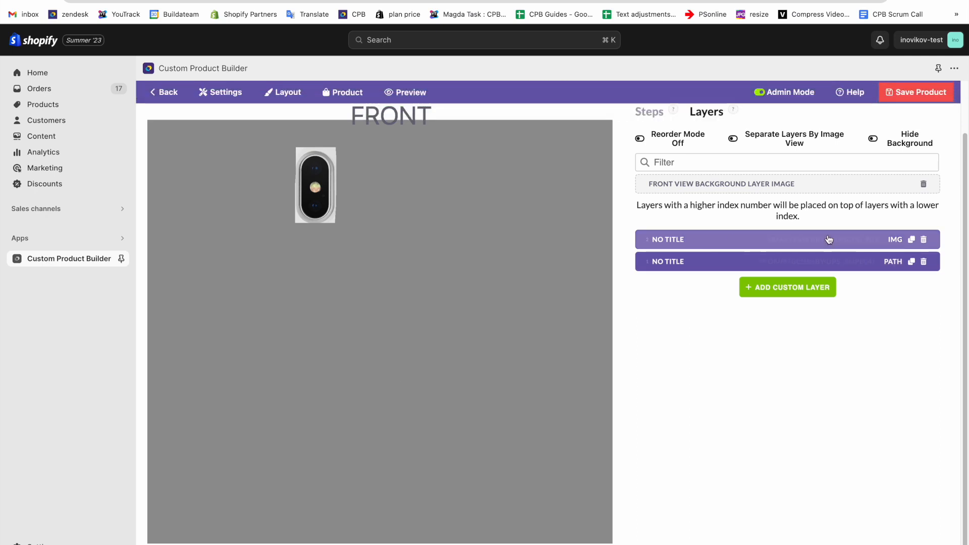
pyautogui.click(687, 265)
pyautogui.click(705, 212)
pyautogui.write('Caamera')
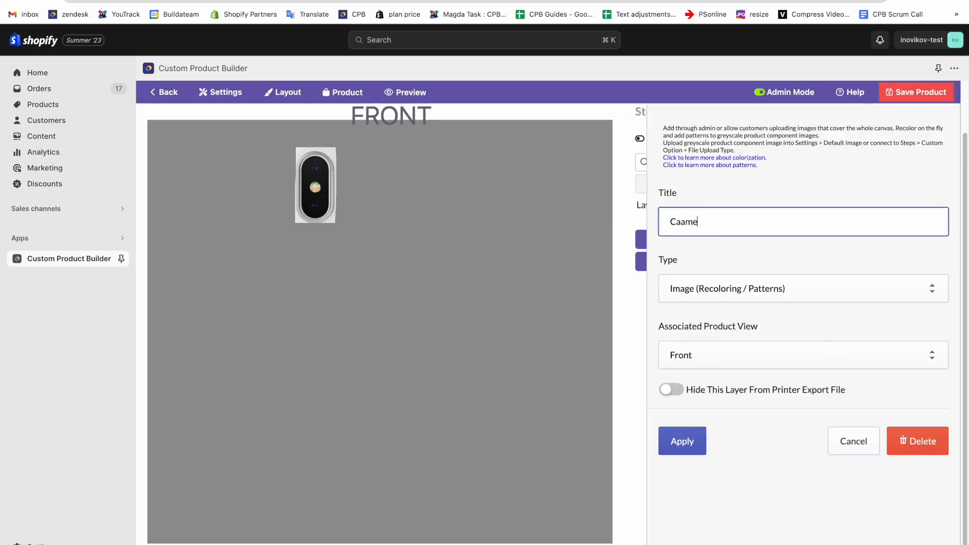
pyautogui.click(673, 446)
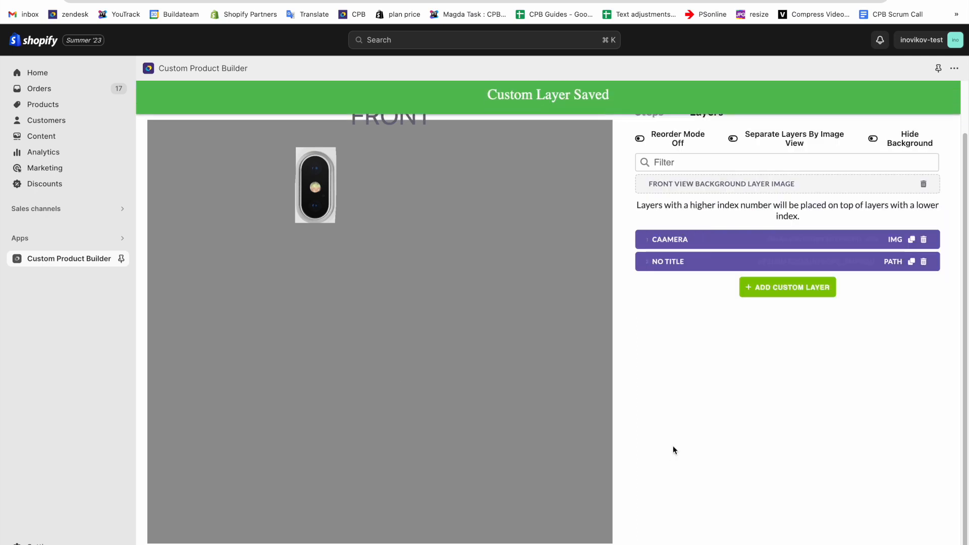
# - Title the untitled second layer "Phone Base" and set its type to Image (Recoloring / Patterns)
pyautogui.click(681, 264)
pyautogui.click(692, 231)
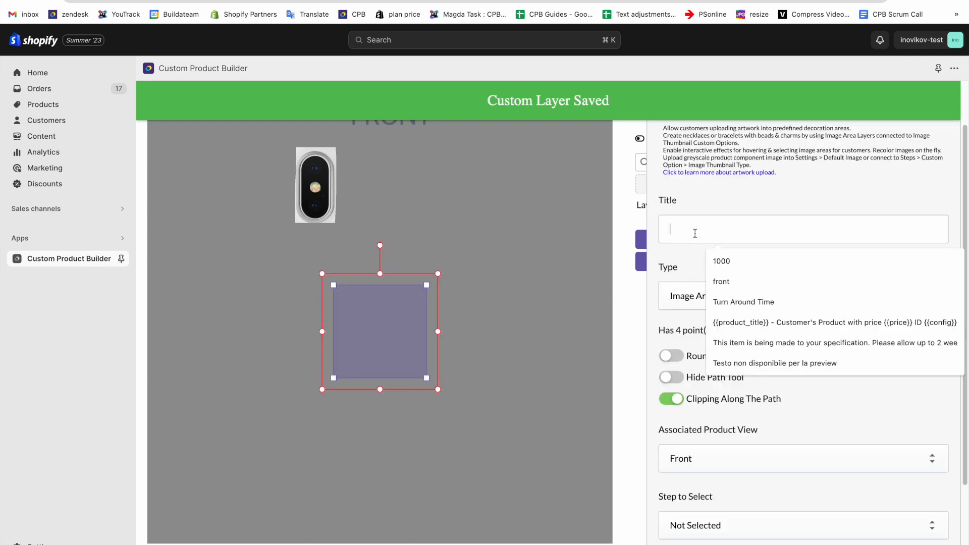
pyautogui.write('Phone Base')
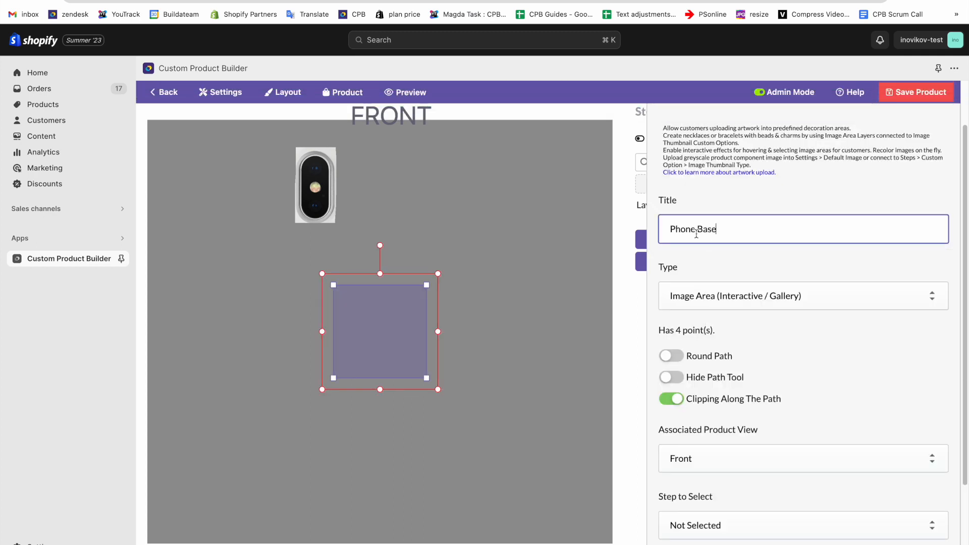
pyautogui.click(713, 303)
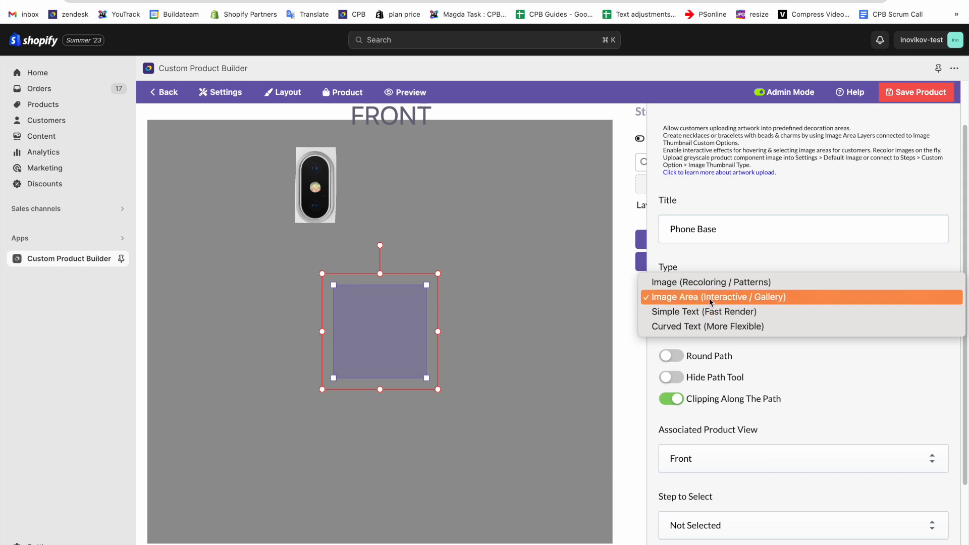
pyautogui.click(672, 284)
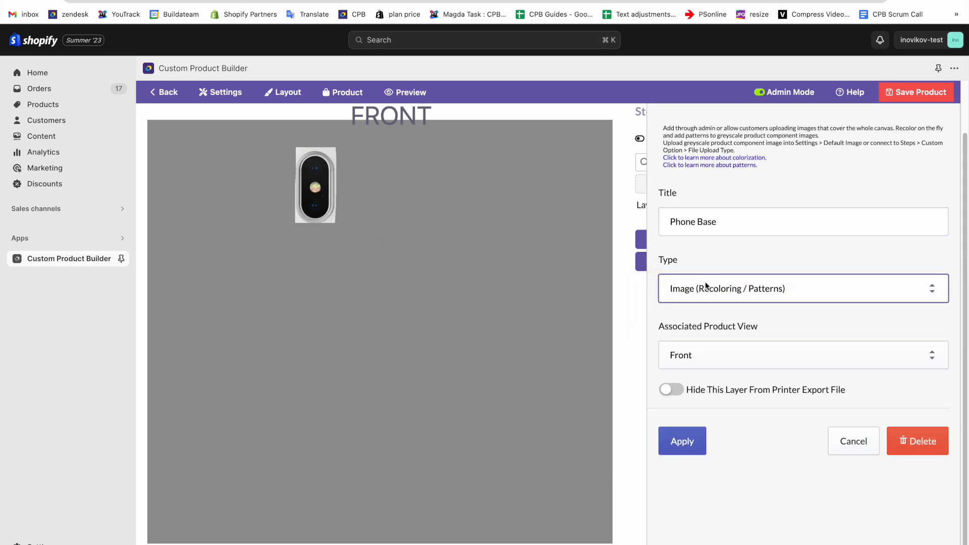
# - Upload PhCase.png as the default image of the Phone Base layer and apply the layer settings
pyautogui.click(804, 121)
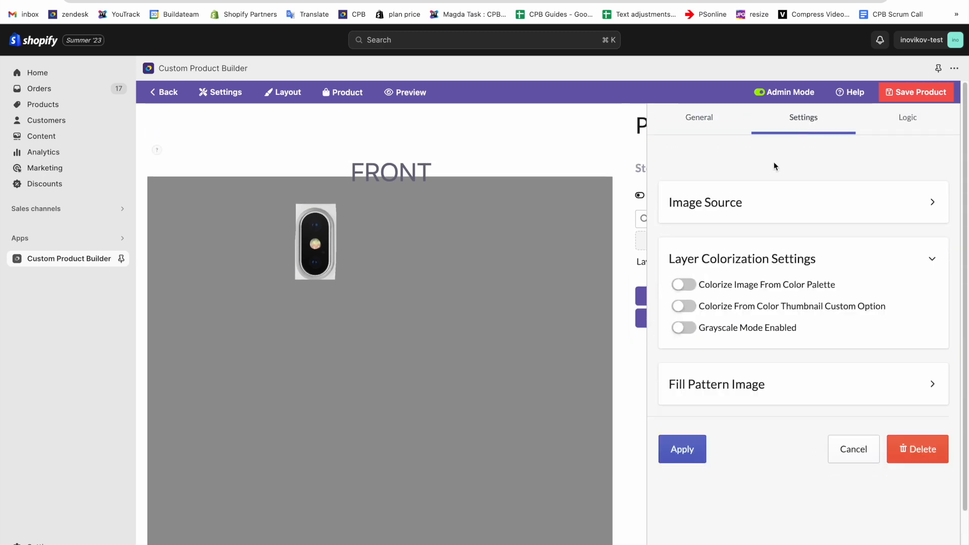
pyautogui.click(703, 207)
pyautogui.click(741, 303)
pyautogui.click(405, 229)
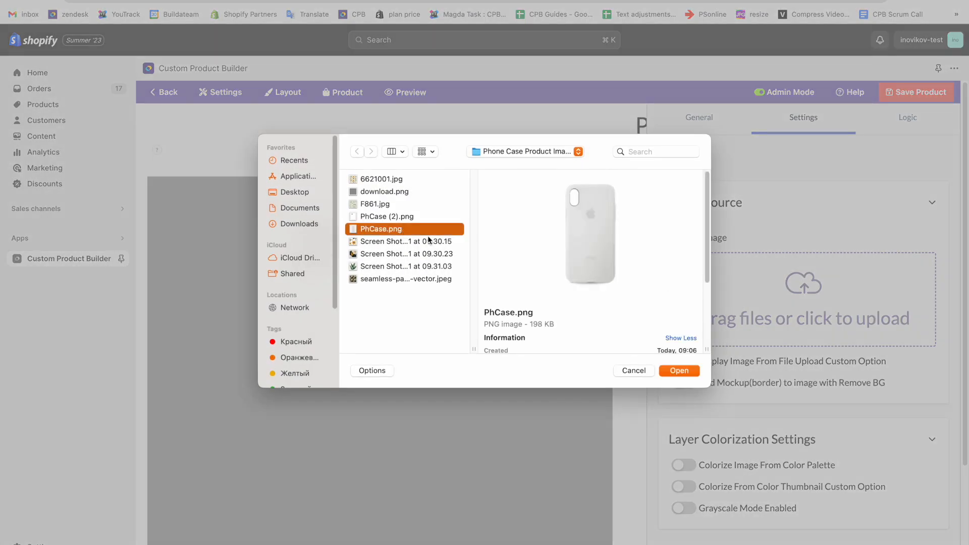
pyautogui.click(679, 370)
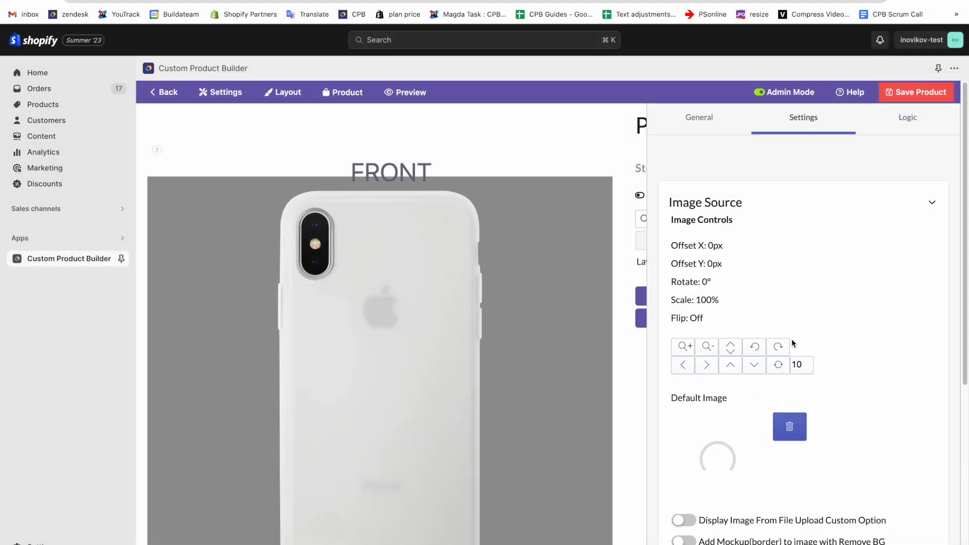
pyautogui.scroll(-2, 521, 150)
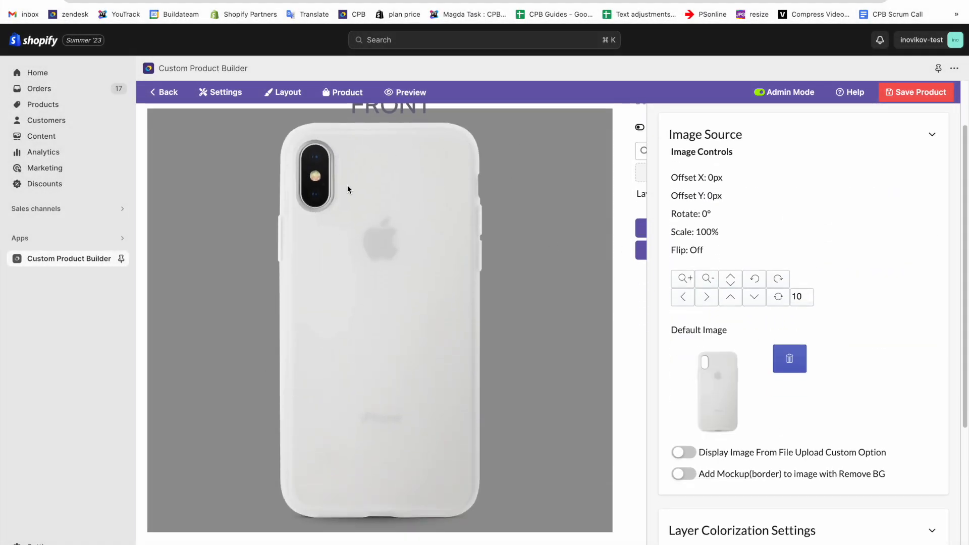
pyautogui.scroll(-5, 626, 212)
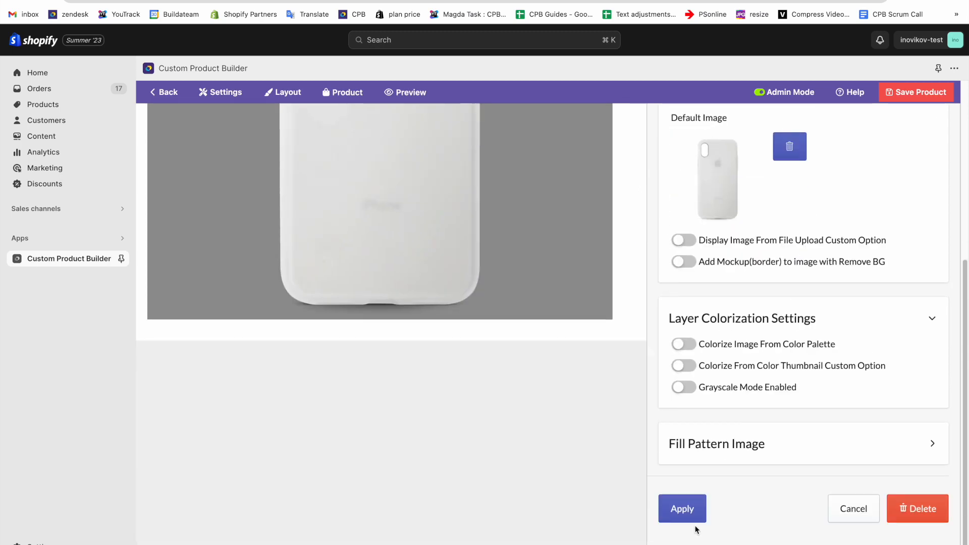
pyautogui.click(682, 509)
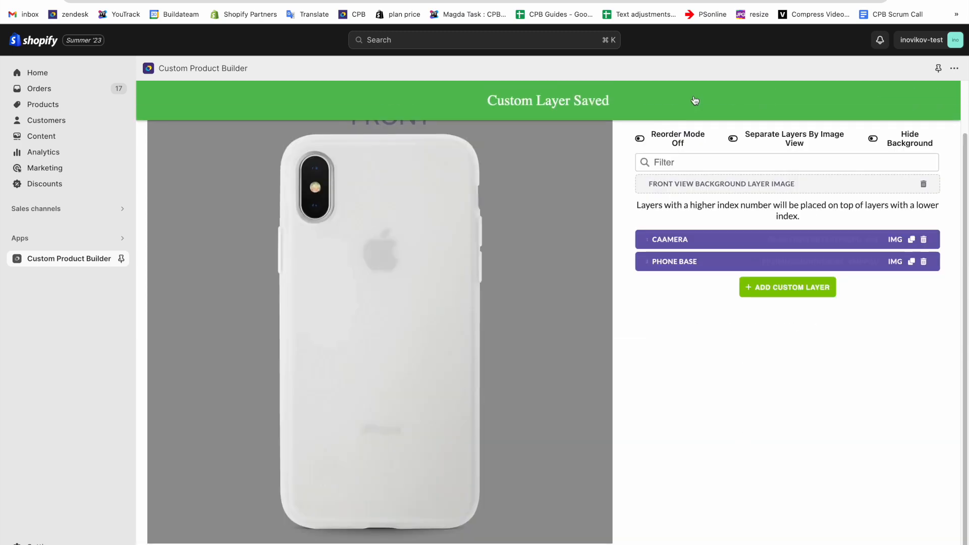
# - Title the product's untitled step "Step 1 - Colorization" and save the step
pyautogui.click(656, 165)
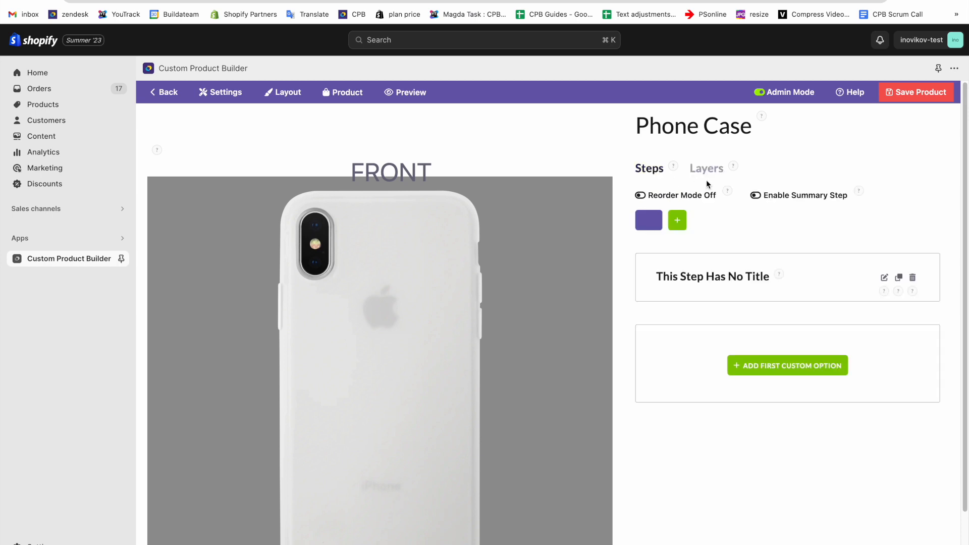
pyautogui.click(884, 277)
pyautogui.click(325, 226)
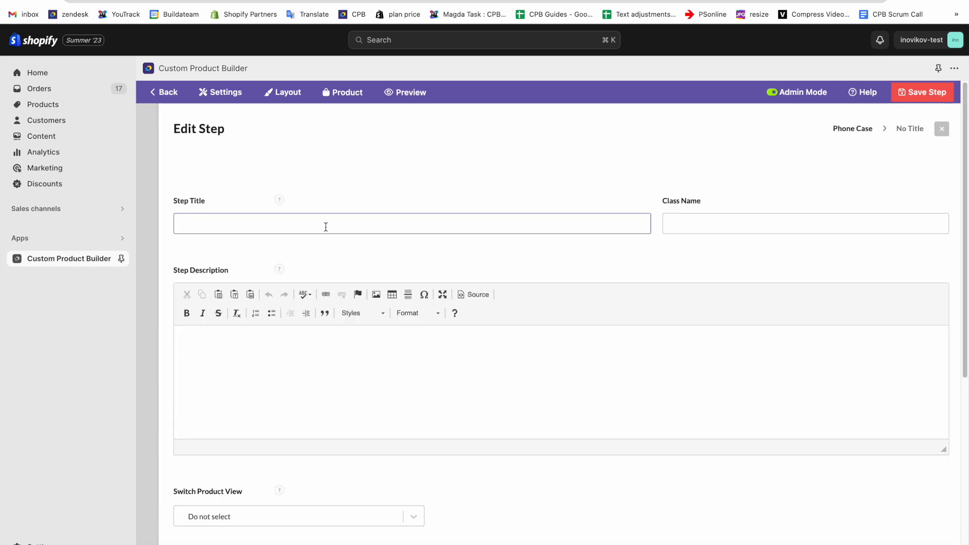
pyautogui.write('Step 1 - Colorization')
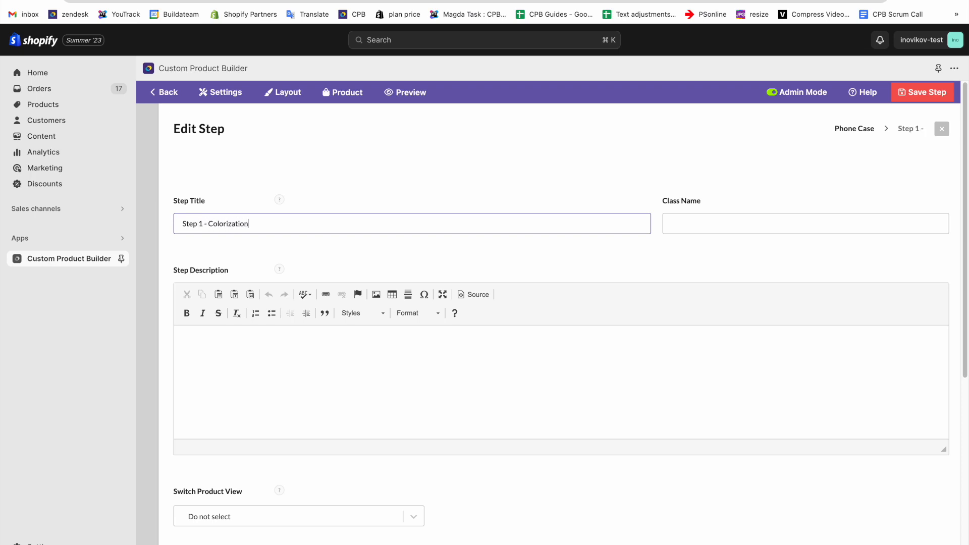
pyautogui.click(917, 101)
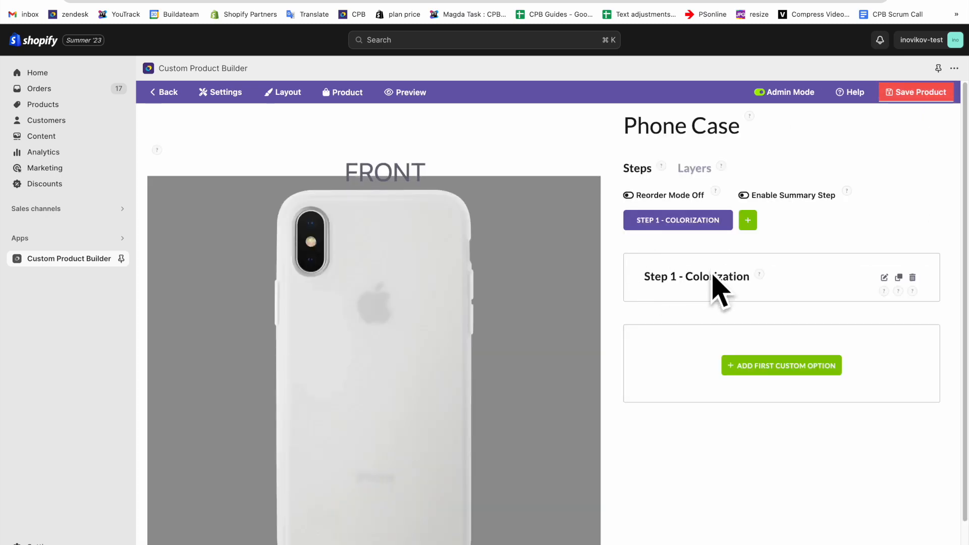
# - Add the first custom option to Step 1 - Colorization, title it "Pick A Color", and display it as Color Thumbnails
pyautogui.scroll(-1, 723, 256)
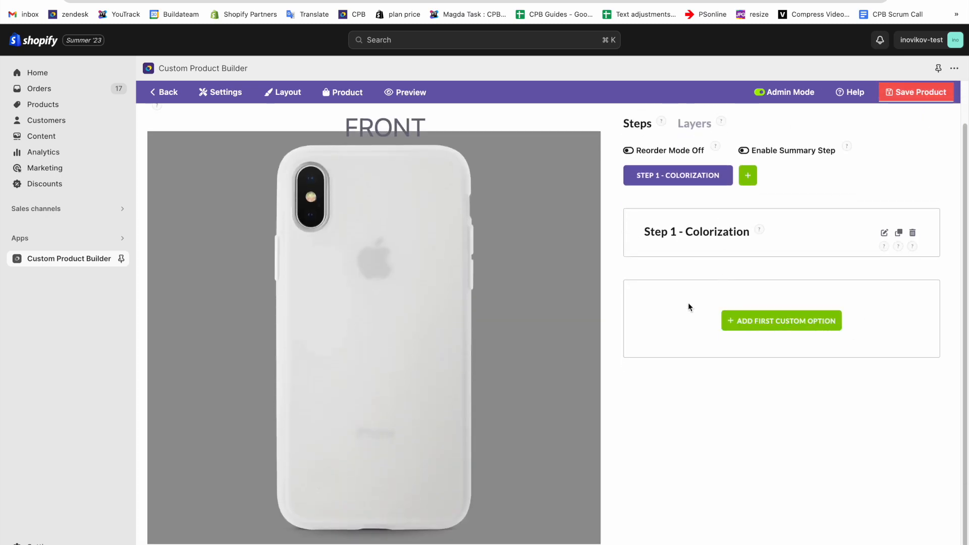
pyautogui.click(752, 321)
pyautogui.click(426, 198)
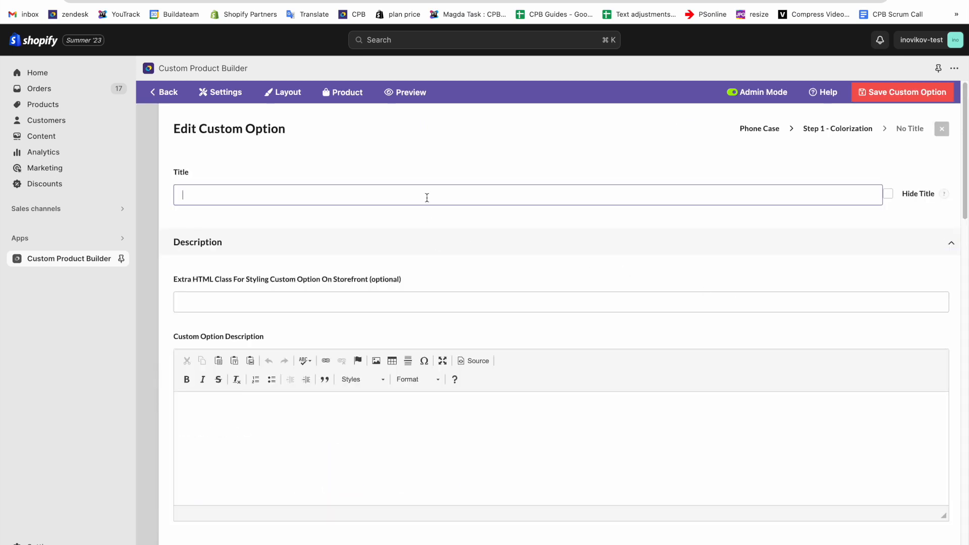
pyautogui.write('Pick a')
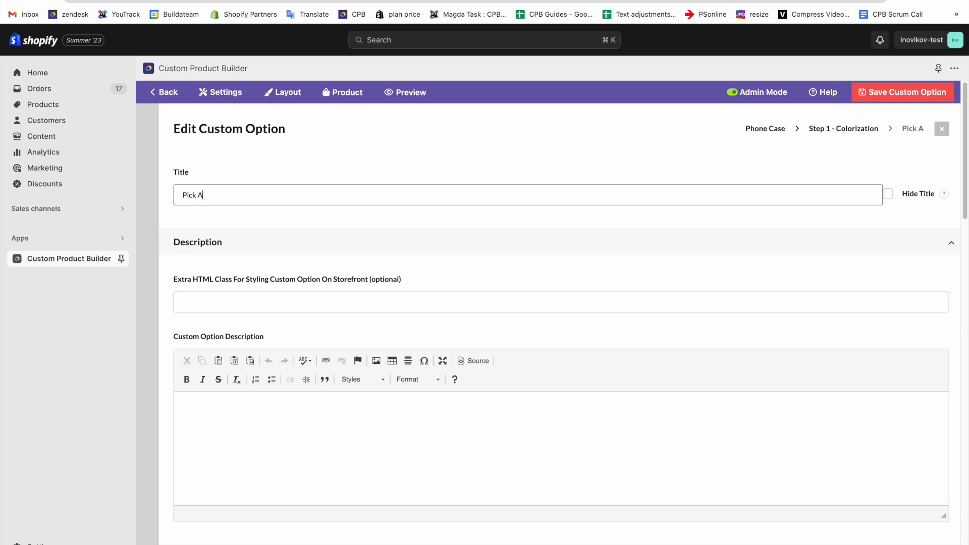
pyautogui.write(' Color')
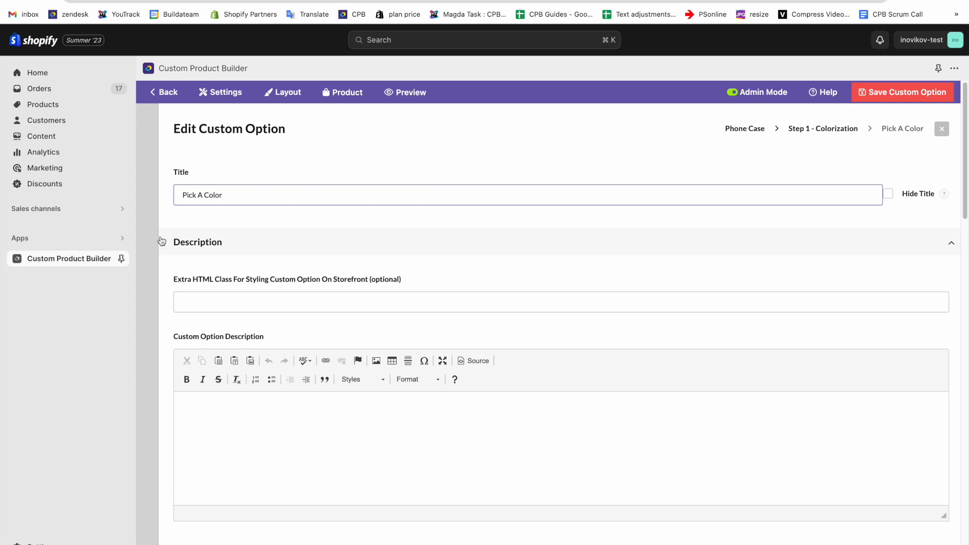
pyautogui.scroll(-6, 246, 198)
pyautogui.scroll(-3, 246, 200)
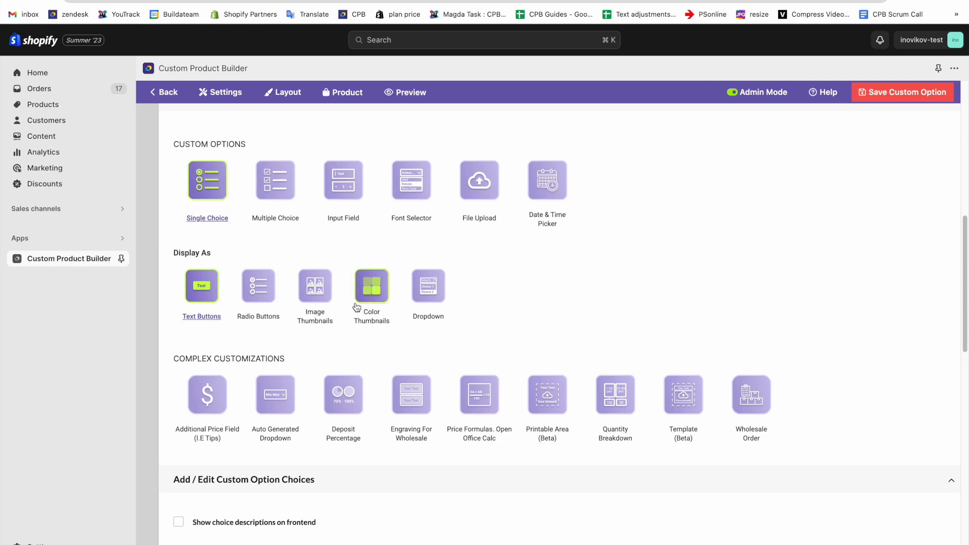
pyautogui.click(376, 289)
# - Add three more choices to the Pick A Color option, making four in total
pyautogui.scroll(-8, 374, 298)
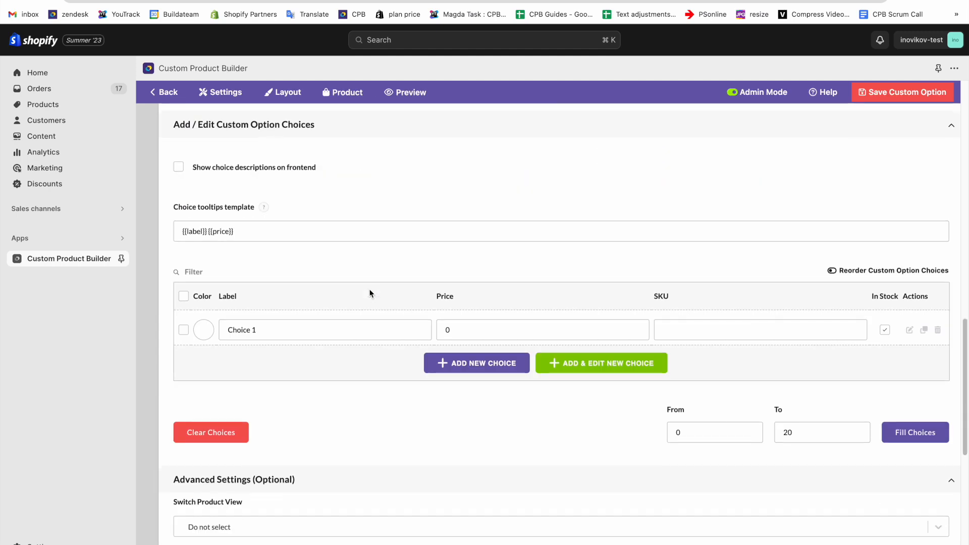
pyautogui.click(460, 364)
pyautogui.click(476, 393)
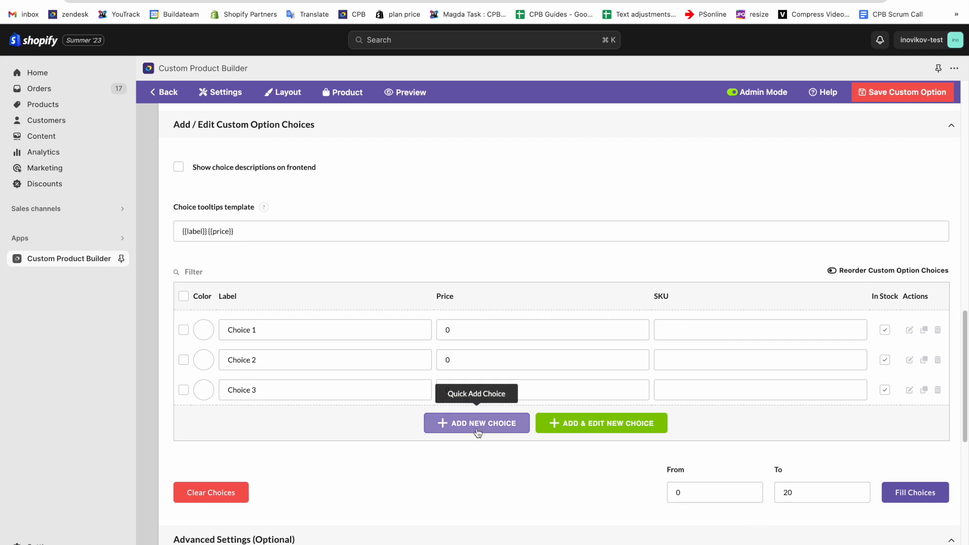
pyautogui.click(476, 423)
# - Set the color of Choice 1 to a muted greyish beige and Choice 2 to a dark cherry red
pyautogui.click(203, 330)
pyautogui.scroll(-2, 226, 434)
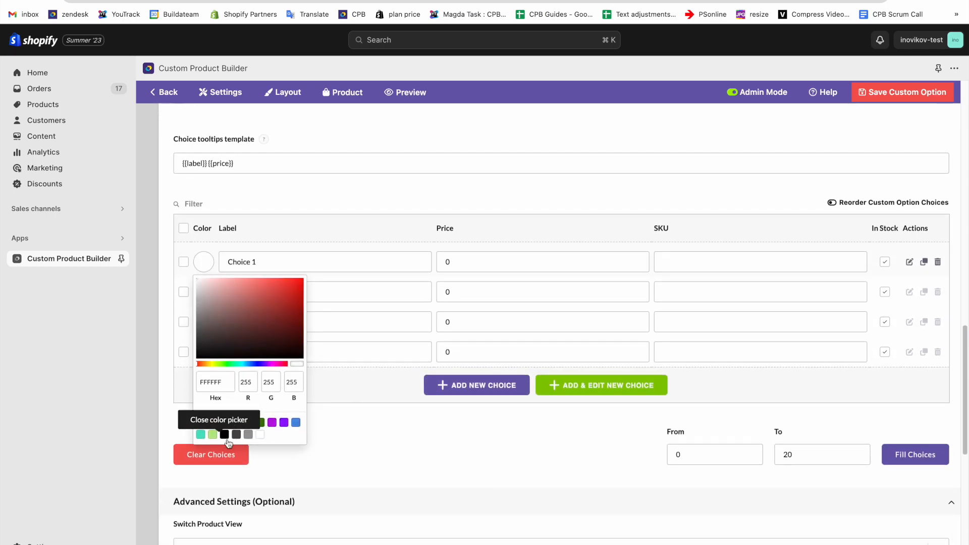
pyautogui.click(207, 294)
pyautogui.click(212, 302)
pyautogui.click(390, 428)
pyautogui.click(204, 292)
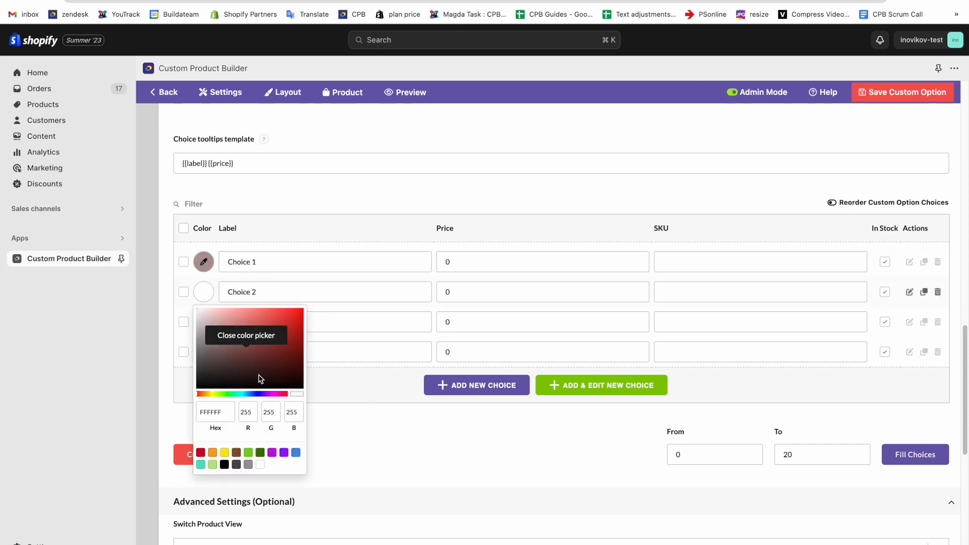
pyautogui.click(277, 331)
pyautogui.click(393, 440)
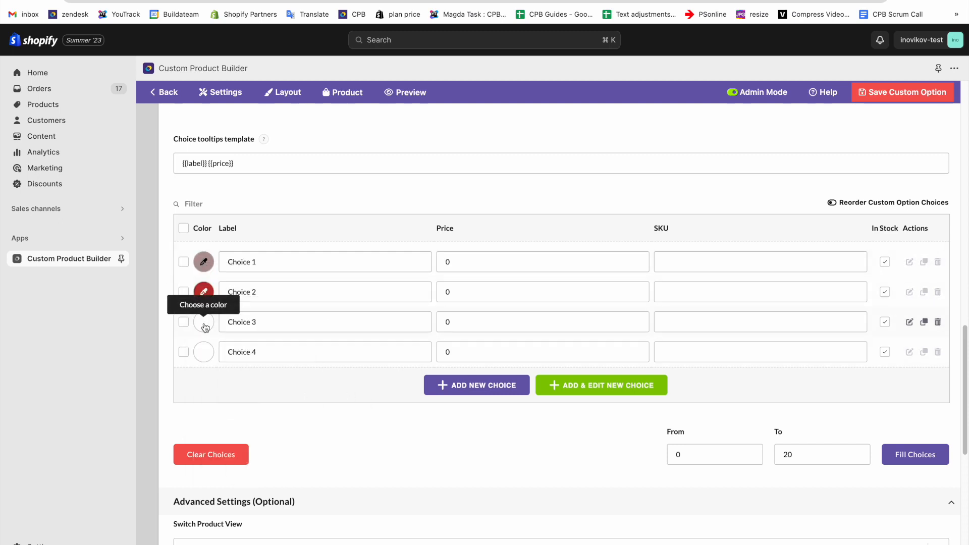
# - Set the color of Choice 3 to blue and Choice 4 to orange from the preset swatches
pyautogui.click(204, 323)
pyautogui.click(297, 483)
pyautogui.click(380, 446)
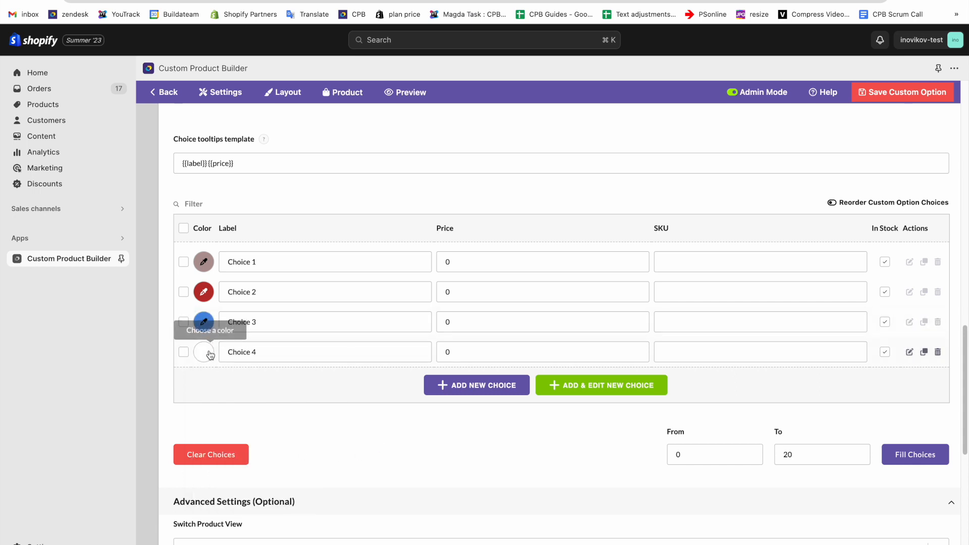
pyautogui.click(203, 352)
pyautogui.click(211, 513)
pyautogui.click(361, 456)
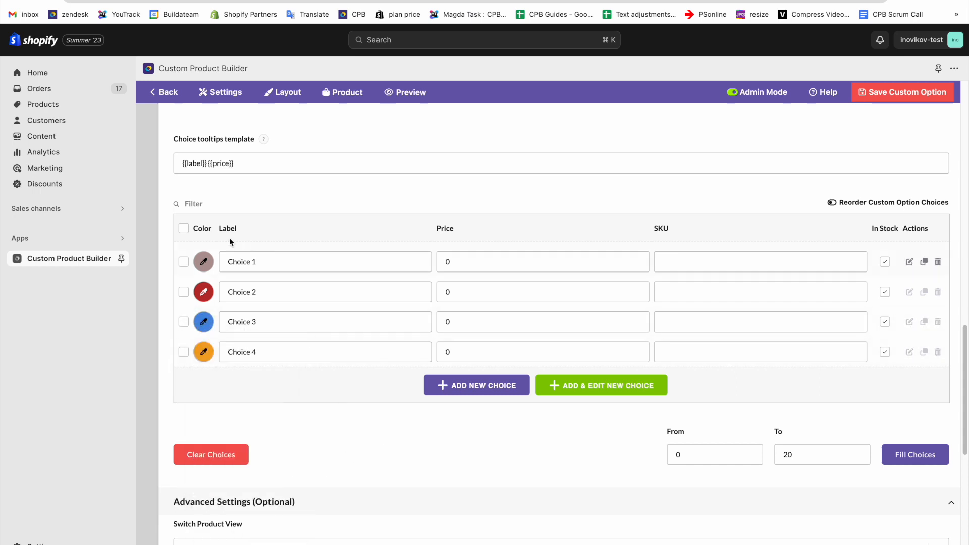
# - Label the four color choices "Beige", "Cherry", "Blue" and "Orange", in that order
pyautogui.moveTo(254, 262); pyautogui.dragTo(210, 247)
pyautogui.write('Beige')
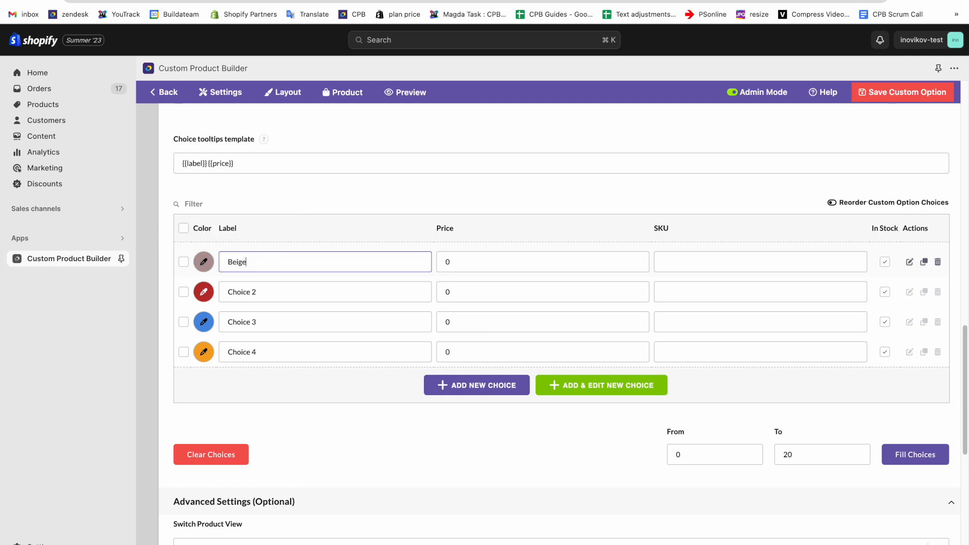
pyautogui.moveTo(258, 291); pyautogui.dragTo(219, 288)
pyautogui.write('Cherry')
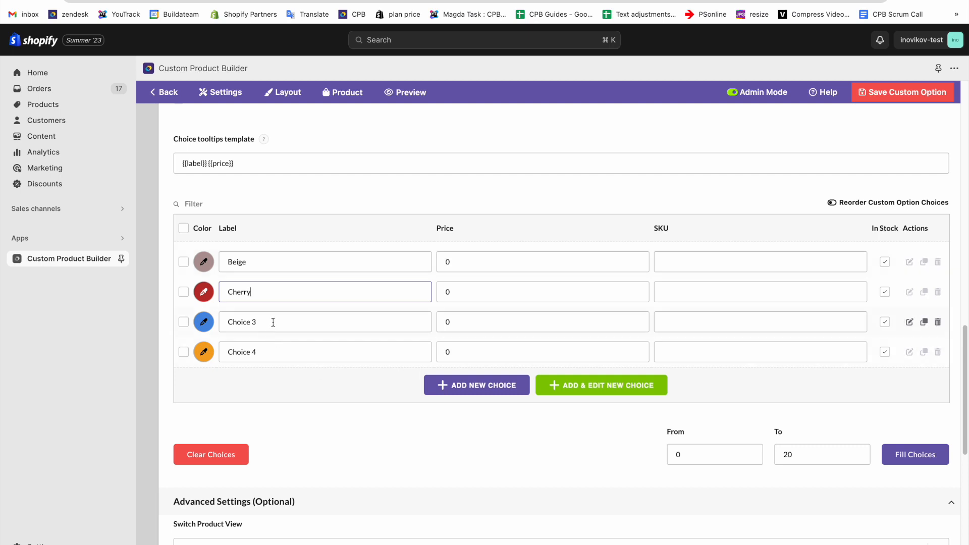
pyautogui.moveTo(272, 322); pyautogui.dragTo(206, 316)
pyautogui.write('Blue')
pyautogui.moveTo(263, 352); pyautogui.dragTo(209, 350)
pyautogui.write('Orange')
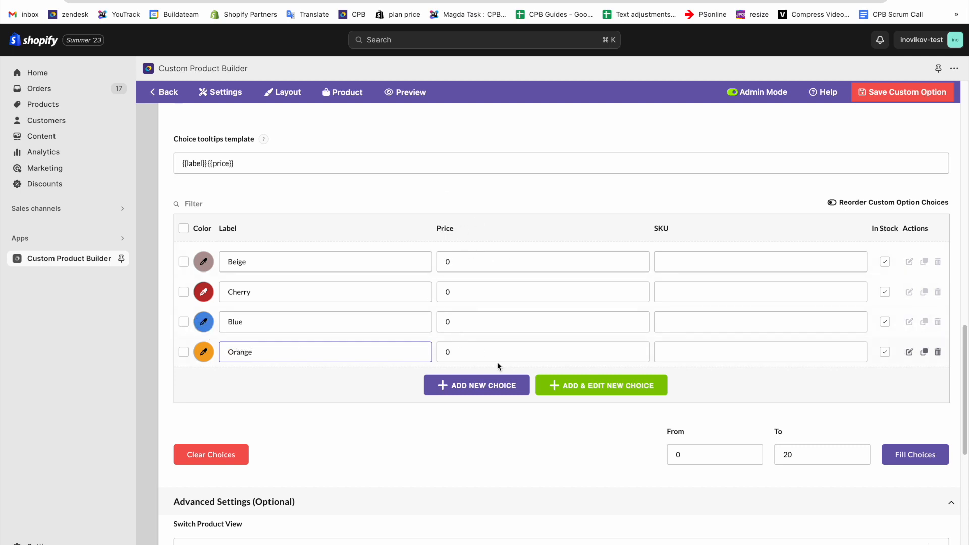
# - Price Beige at 1, Cherry at 2, Blue at 1 and Orange at 1, and save the custom option
pyautogui.click(464, 261)
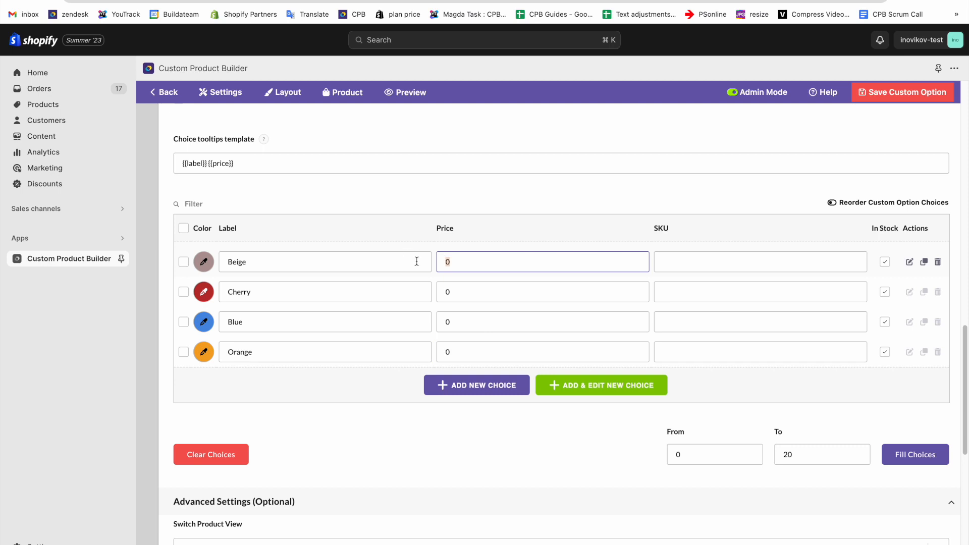
pyautogui.write('1')
pyautogui.click(452, 290)
pyautogui.write('2')
pyautogui.click(454, 322)
pyautogui.write('1')
pyautogui.click(467, 354)
pyautogui.write('1')
pyautogui.click(903, 92)
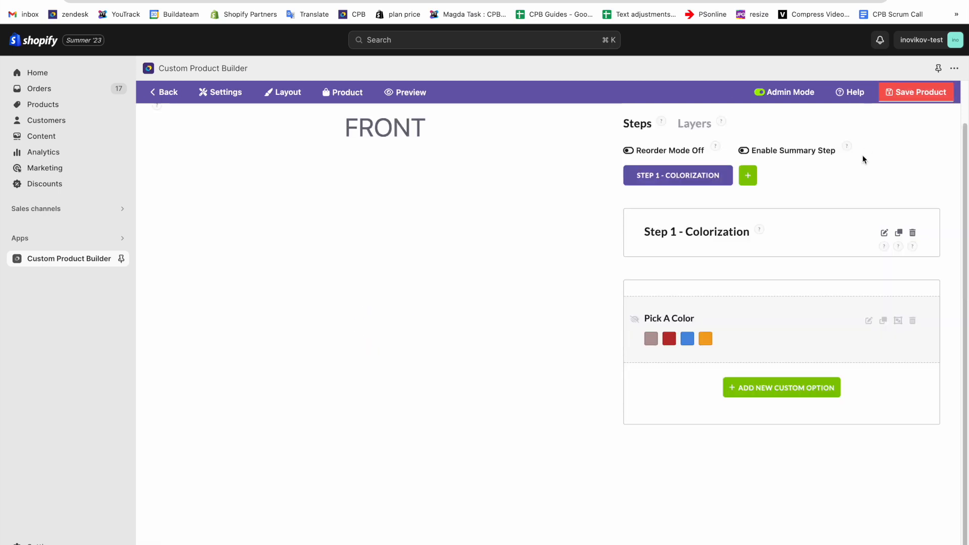
# - Enable Colorize From Color Thumbnail Custom Option in the Phone Base layer's colorization settings
pyautogui.scroll(1, 711, 233)
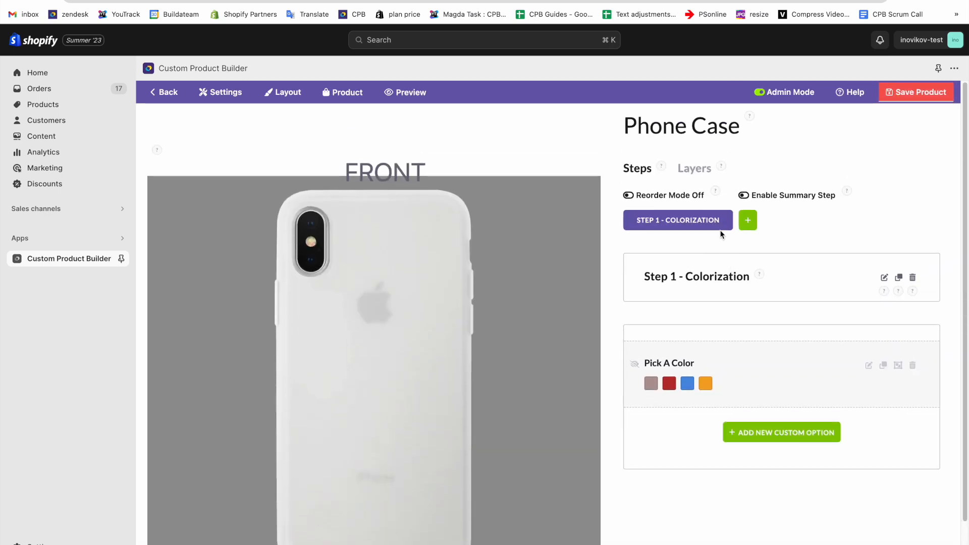
pyautogui.click(690, 171)
pyautogui.click(684, 319)
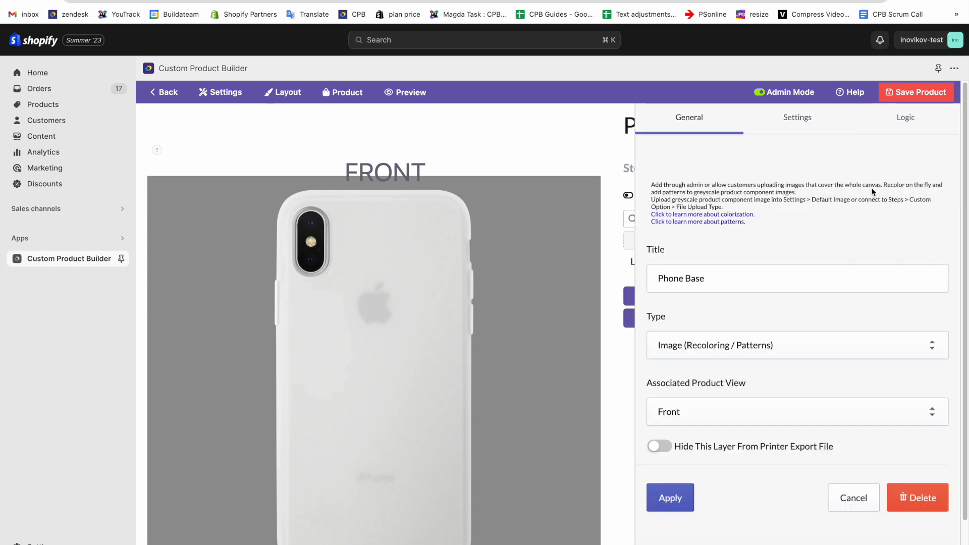
pyautogui.click(806, 130)
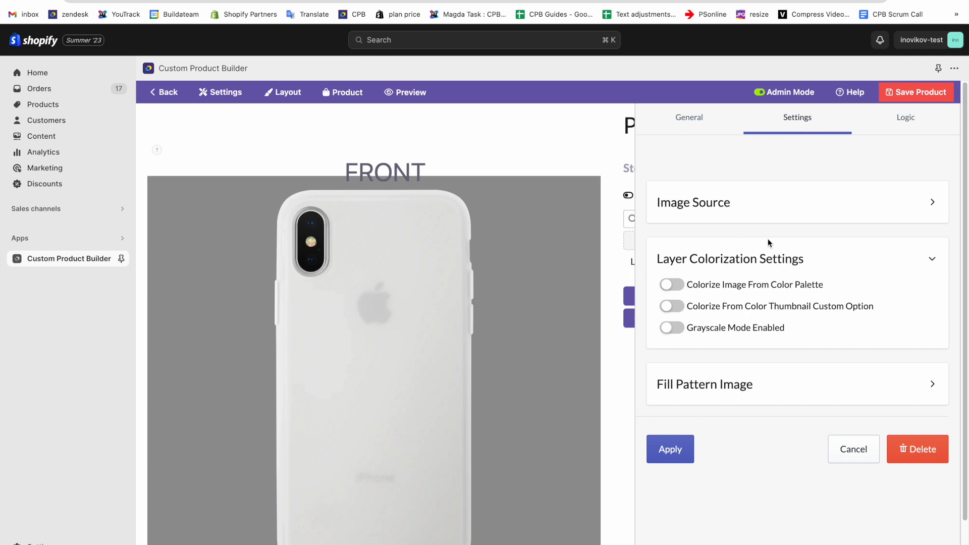
pyautogui.scroll(-1, 756, 245)
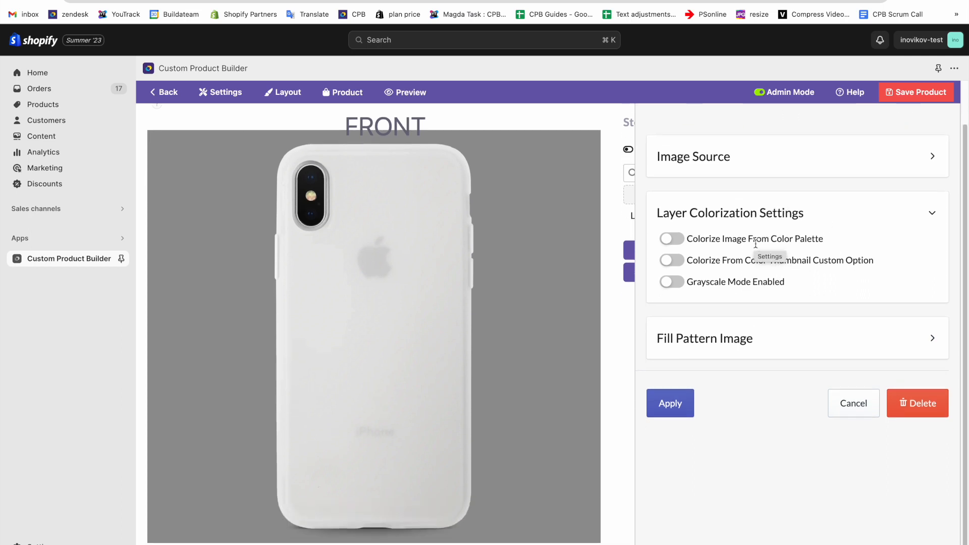
pyautogui.moveTo(689, 260); pyautogui.dragTo(870, 258)
pyautogui.click(672, 260)
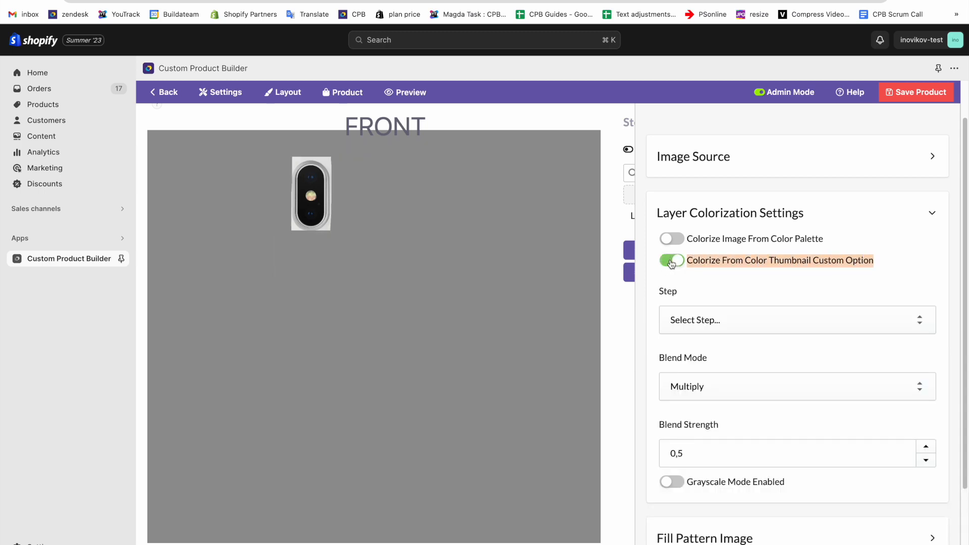
# - Link the Phone Base layer's colorization to the Pick A Color custom option in Step 1 - Colorization
pyautogui.scroll(-2, 674, 267)
pyautogui.click(709, 249)
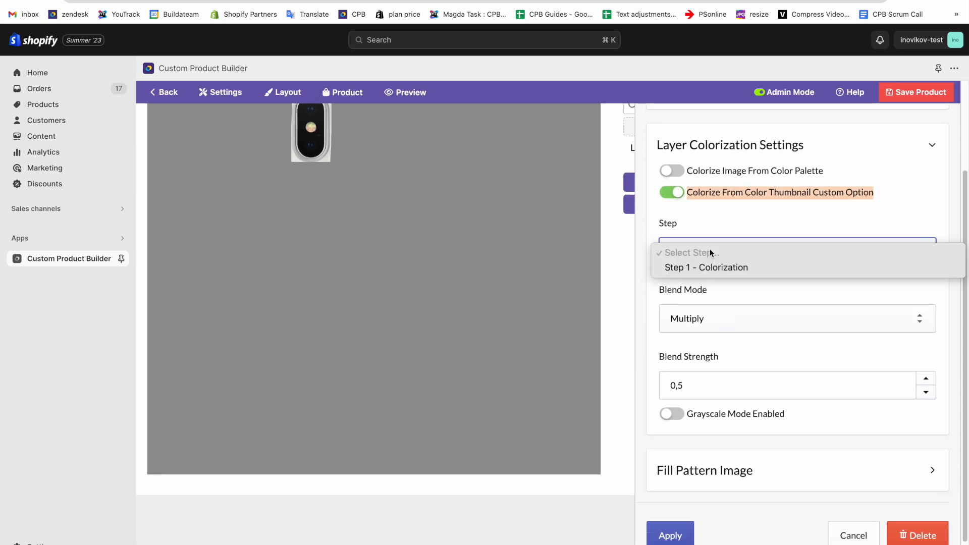
pyautogui.click(686, 268)
pyautogui.click(695, 316)
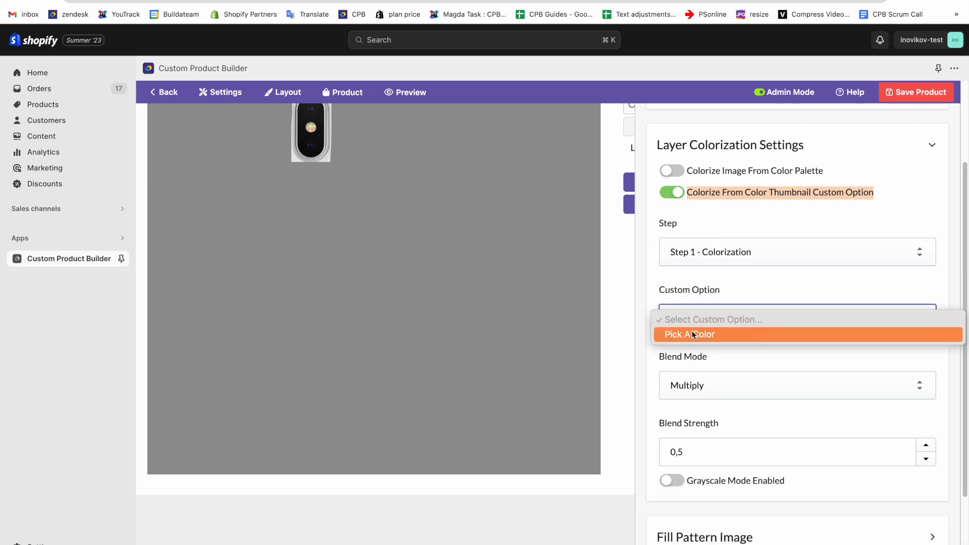
pyautogui.click(695, 331)
# - Keep Multiply as the Phone Base layer's blend mode, apply the layer settings and save the product
pyautogui.scroll(-2, 695, 333)
pyautogui.click(704, 323)
pyautogui.click(704, 325)
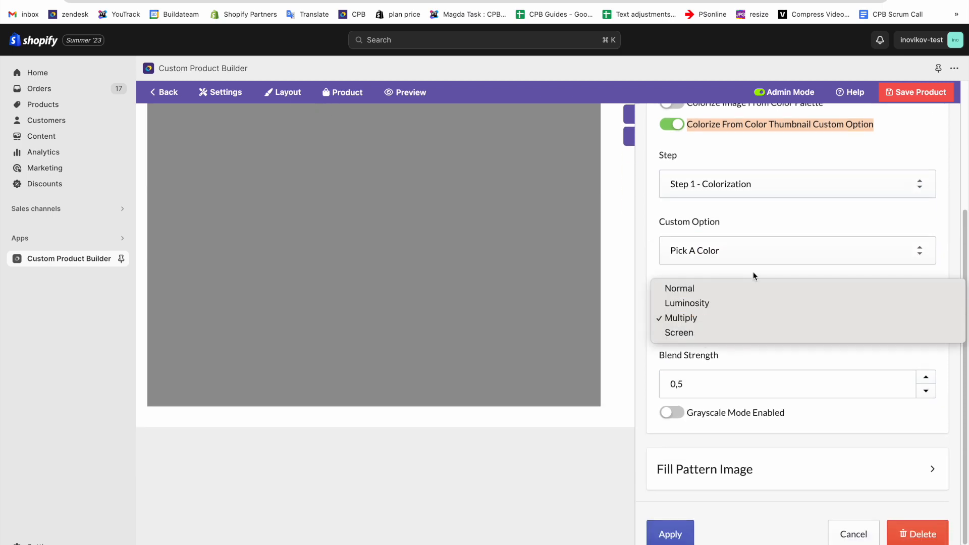
pyautogui.click(680, 534)
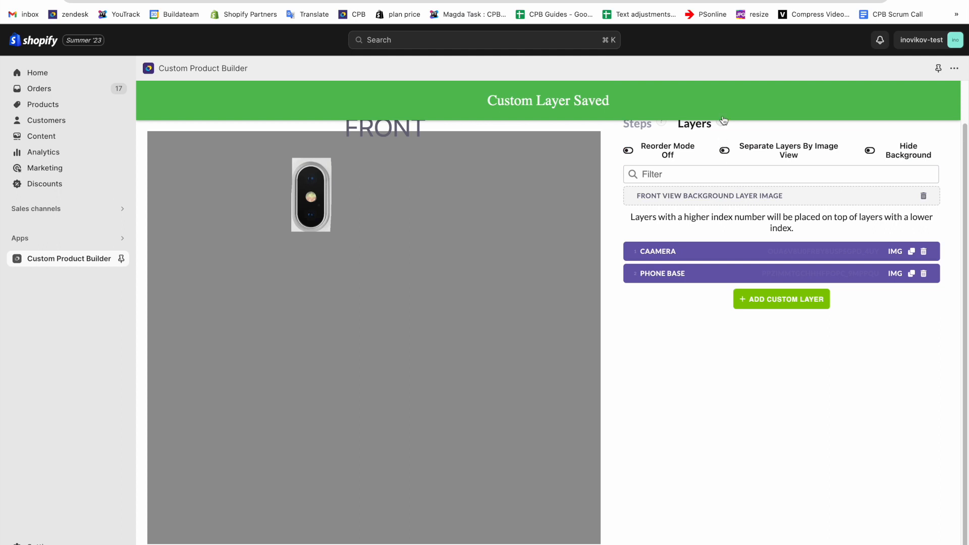
pyautogui.click(940, 91)
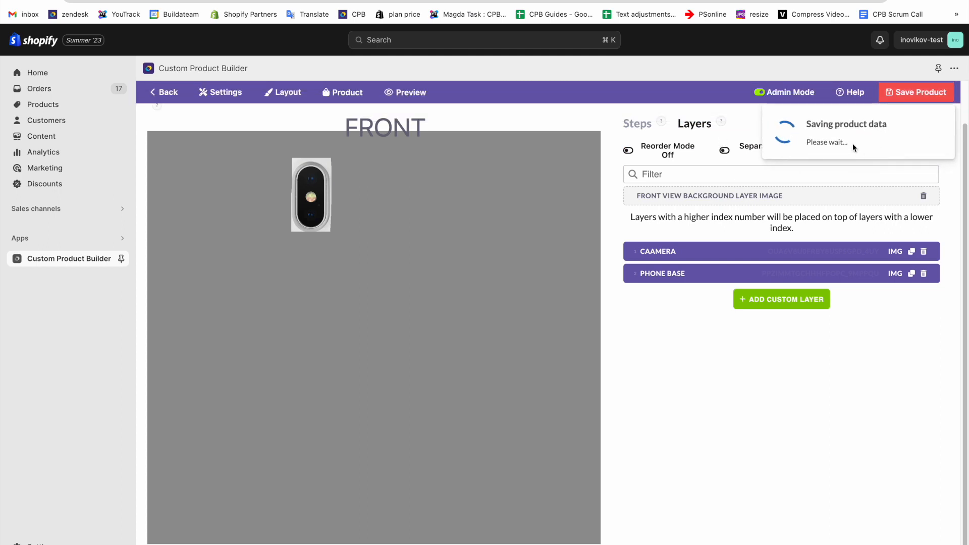
# - Preview the phone case in each of the Pick A Color choices: beige, cherry, blue and orange
pyautogui.click(637, 123)
pyautogui.click(651, 338)
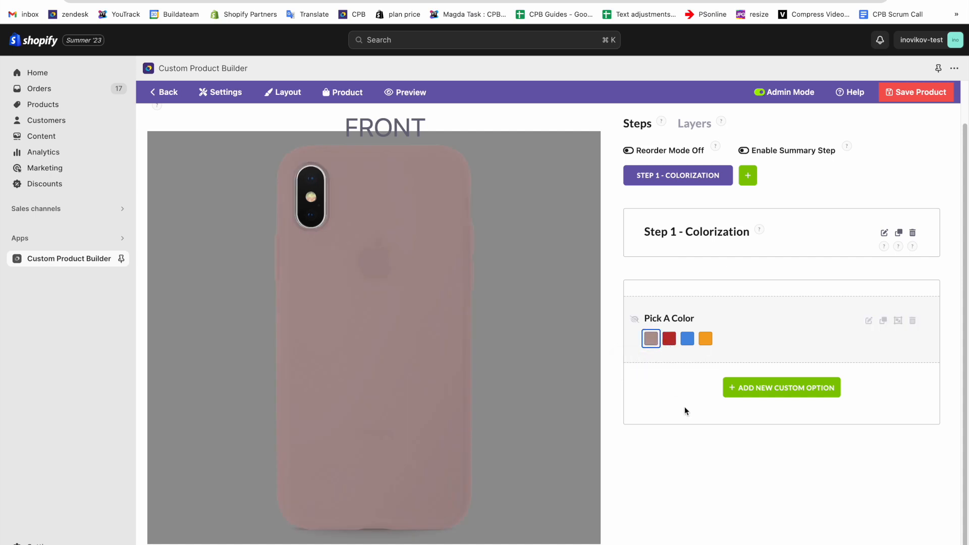
pyautogui.click(670, 338)
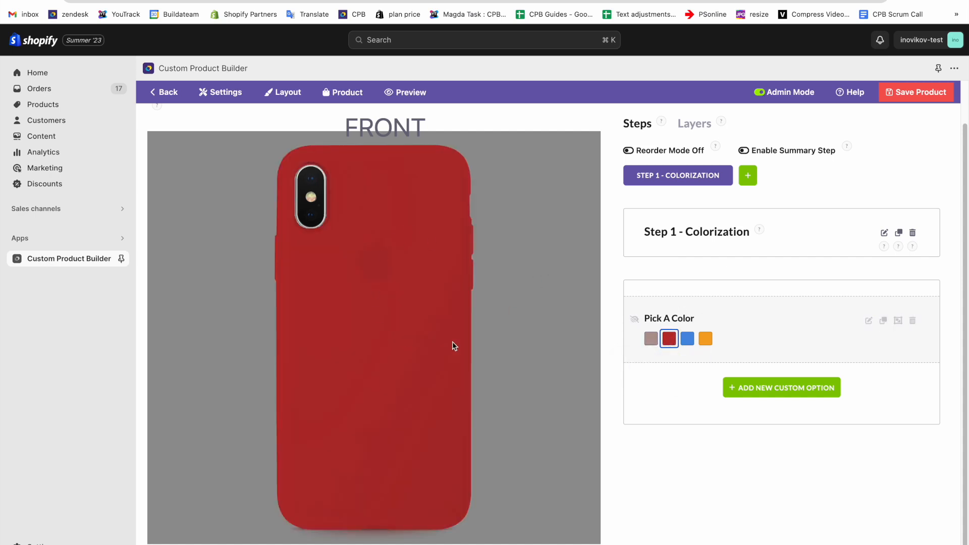
pyautogui.click(687, 338)
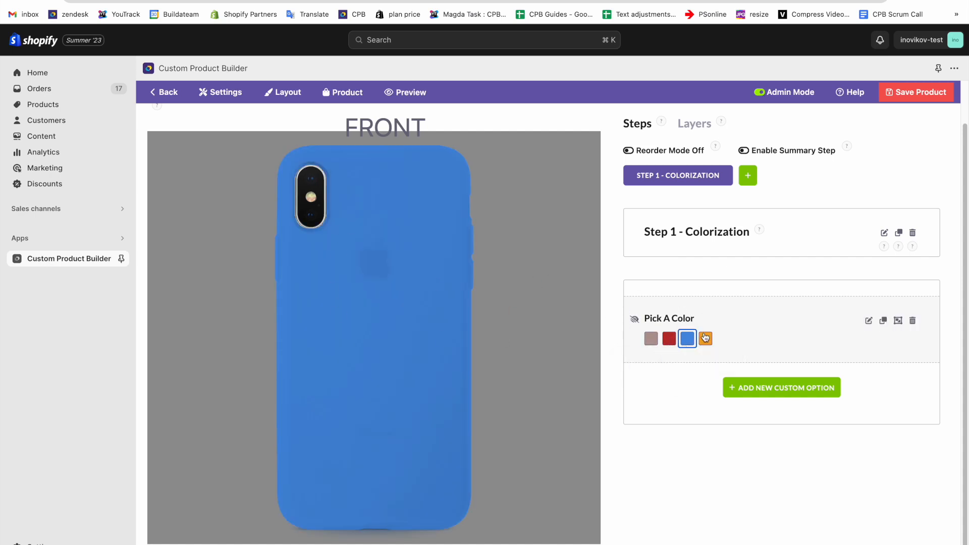
pyautogui.click(705, 338)
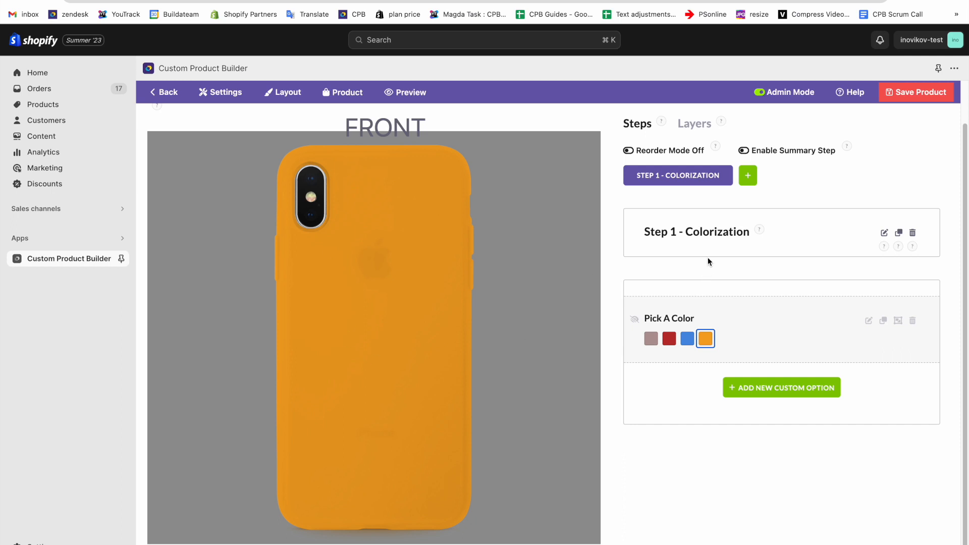
pyautogui.click(667, 341)
pyautogui.click(687, 339)
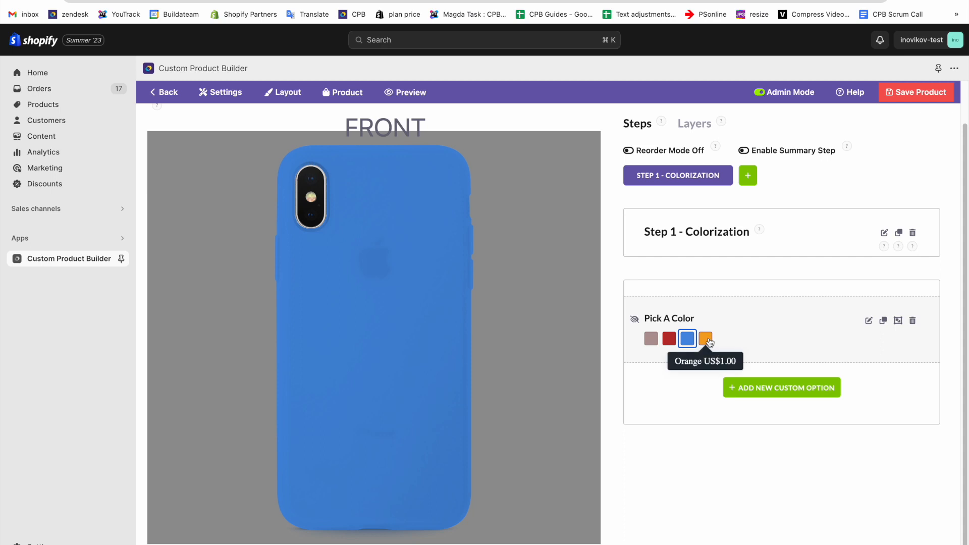
pyautogui.click(706, 340)
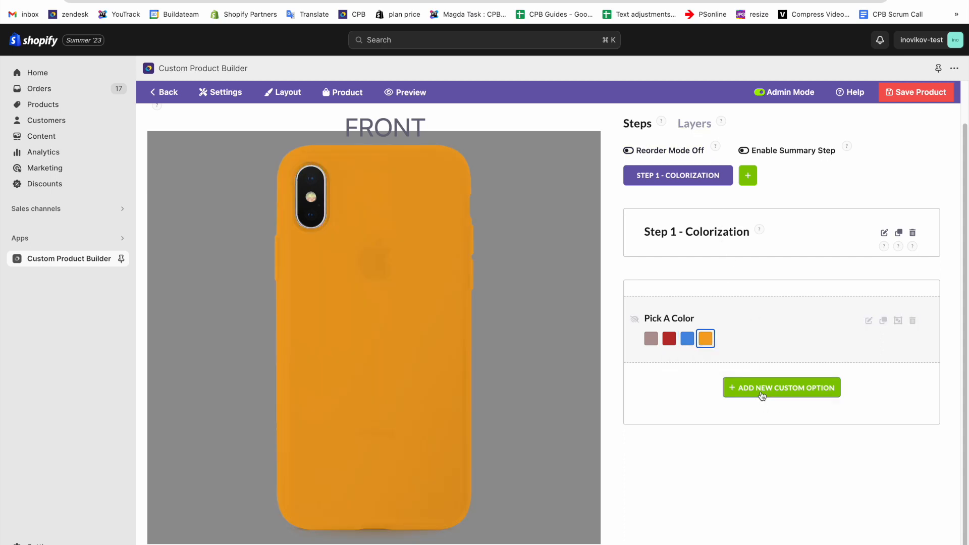
# - Add a logic rule to the Phone Base layer: if Step 1 - Colorization's custom option Pick A Color is Any Choice
pyautogui.click(688, 121)
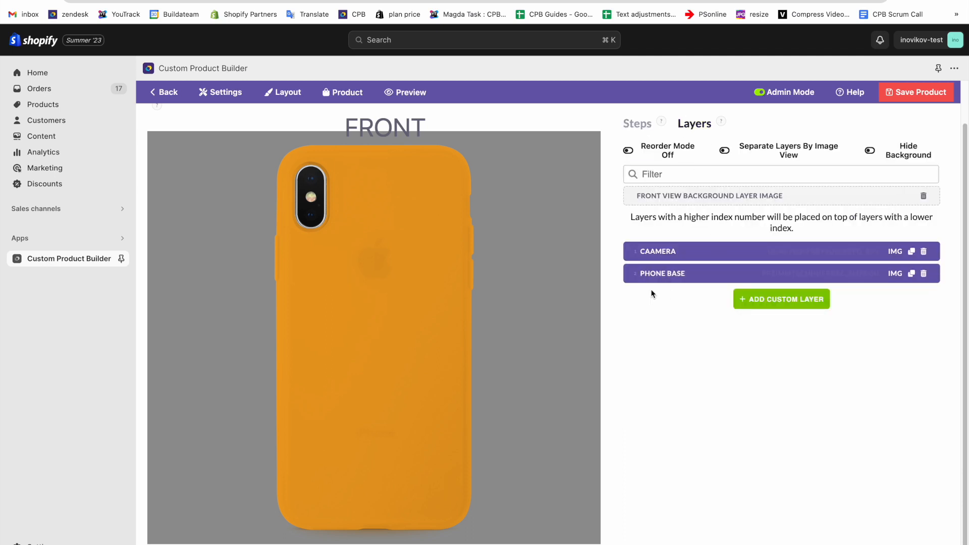
pyautogui.click(666, 280)
pyautogui.scroll(2, 881, 186)
pyautogui.click(916, 121)
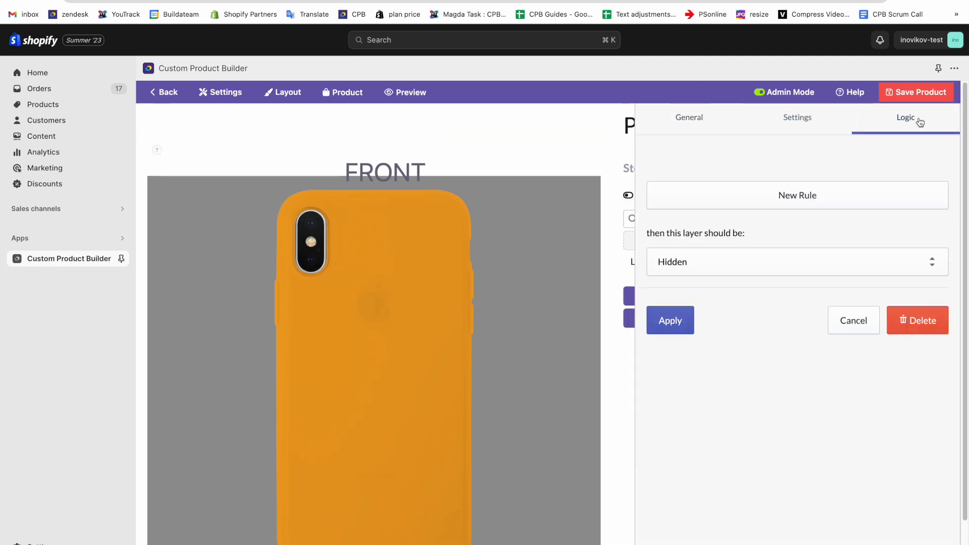
pyautogui.click(774, 203)
pyautogui.click(712, 197)
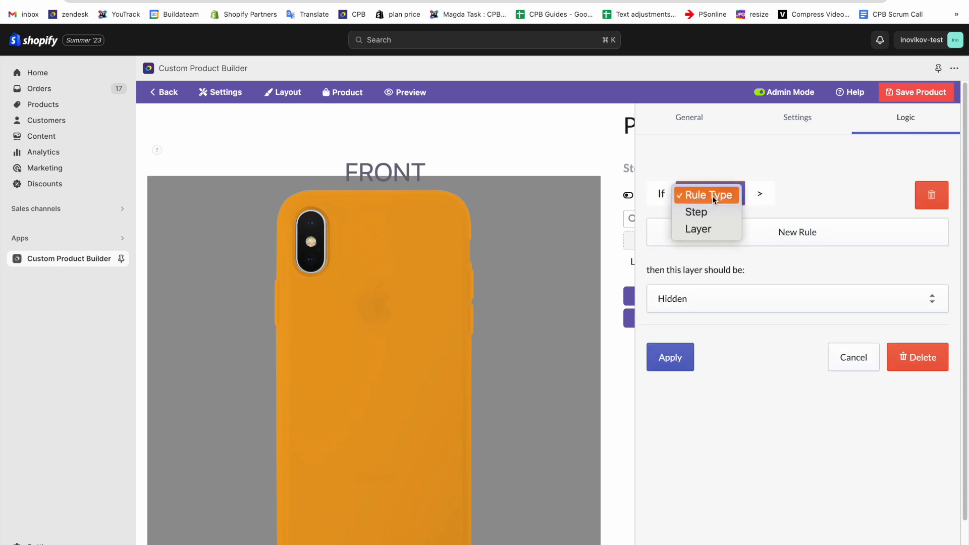
pyautogui.click(701, 214)
pyautogui.click(692, 220)
pyautogui.click(697, 236)
pyautogui.click(695, 247)
pyautogui.click(692, 260)
pyautogui.click(690, 273)
pyautogui.click(688, 272)
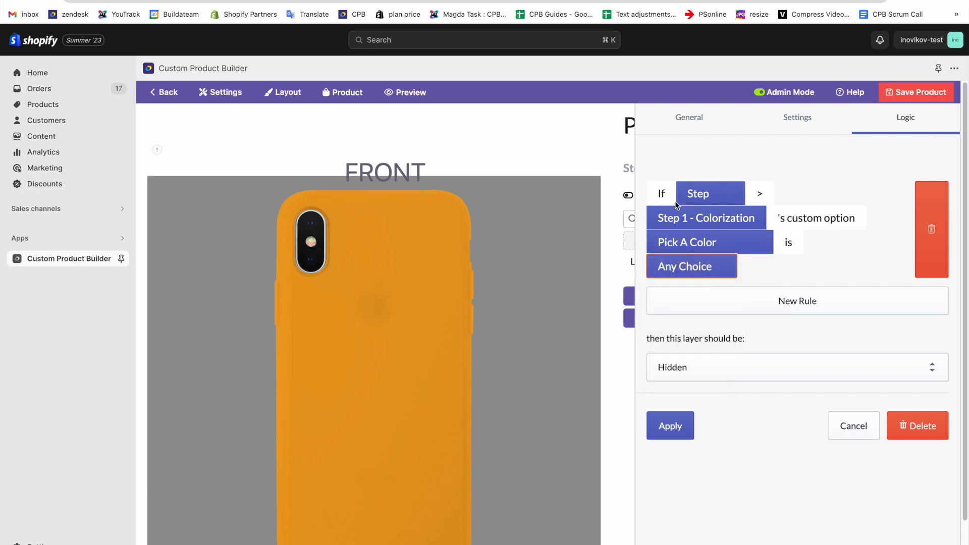
# - Set the rule's outcome to Shown and apply it, and duplicate the Phone Base layer
pyautogui.click(690, 379)
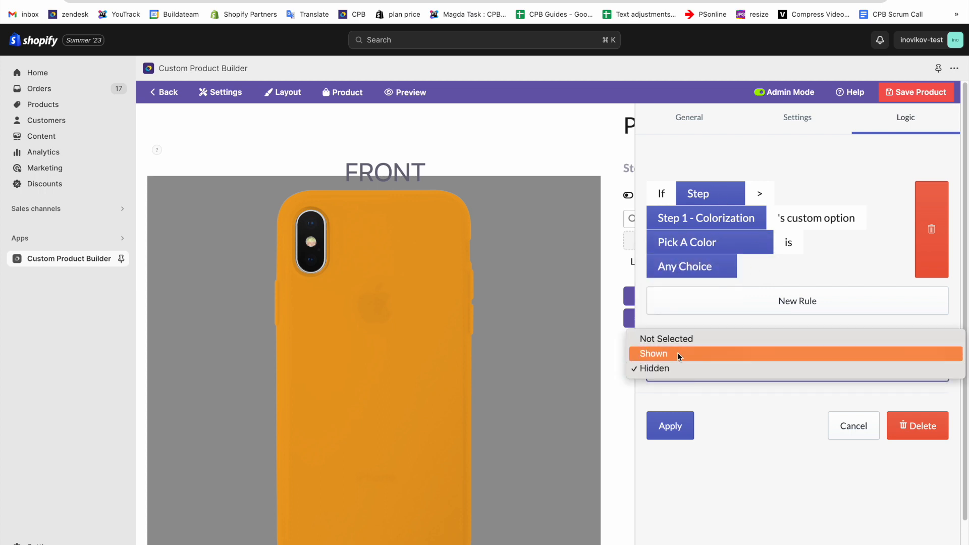
pyautogui.click(680, 355)
pyautogui.click(689, 424)
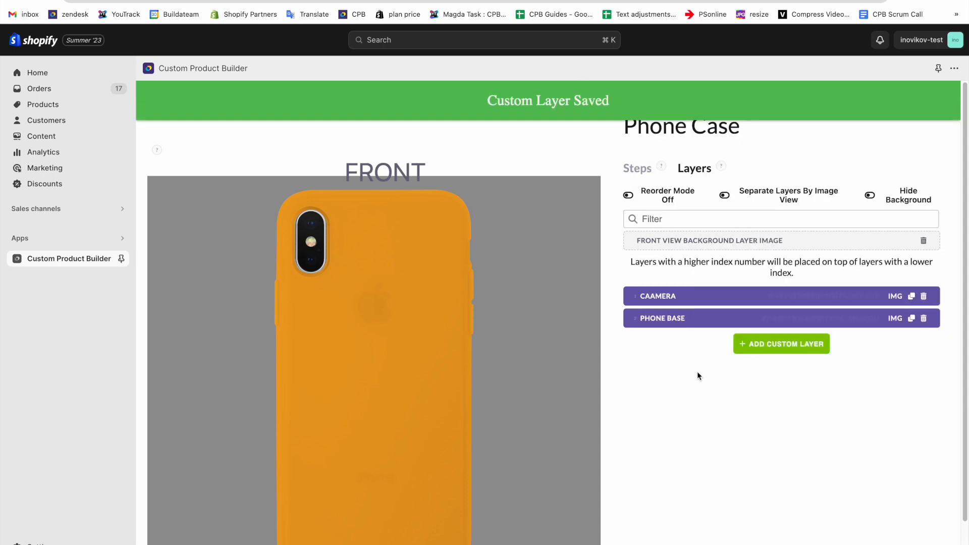
pyautogui.click(911, 319)
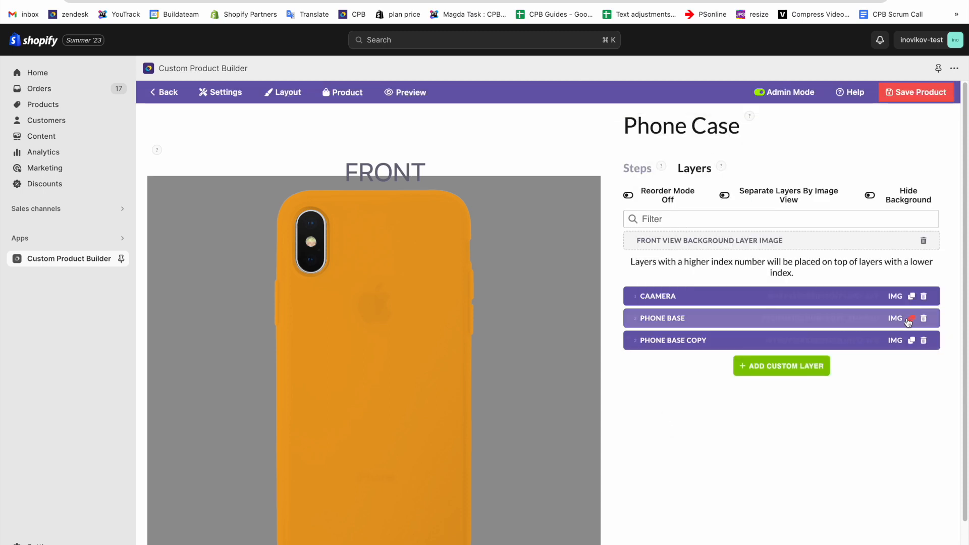
# - Add a new custom option to Step 1 - Colorization and title it "Pik A Pattern"
pyautogui.click(637, 168)
pyautogui.scroll(-1, 773, 382)
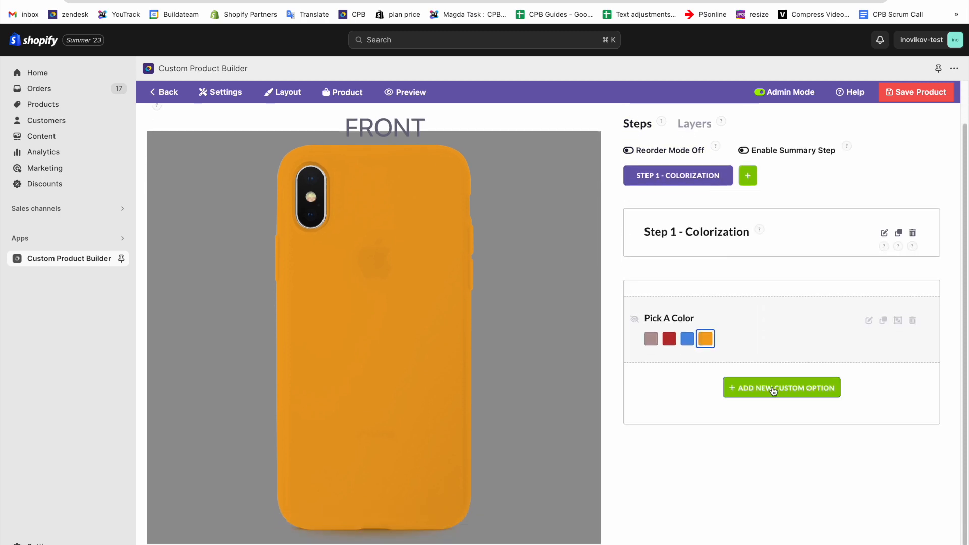
pyautogui.click(774, 390)
pyautogui.click(468, 199)
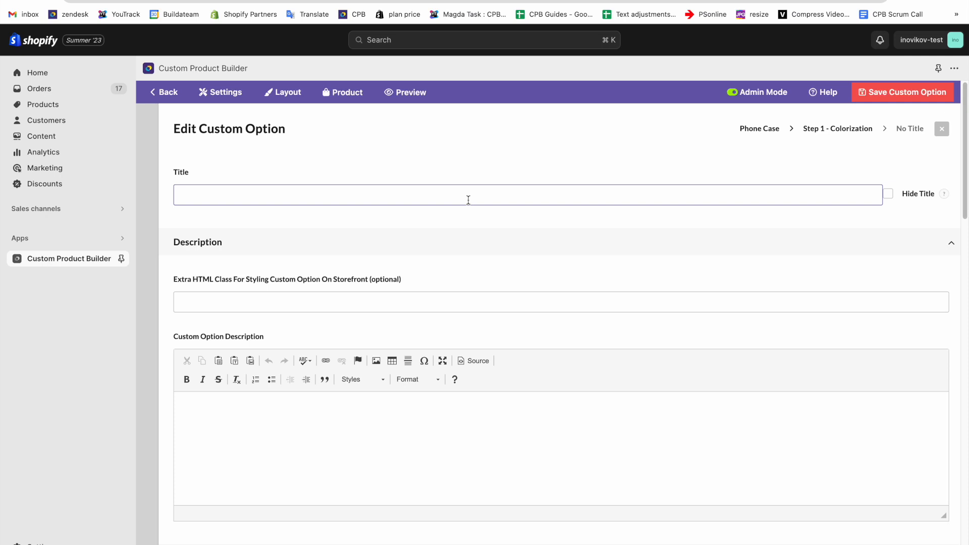
pyautogui.write('Pik A Pattern')
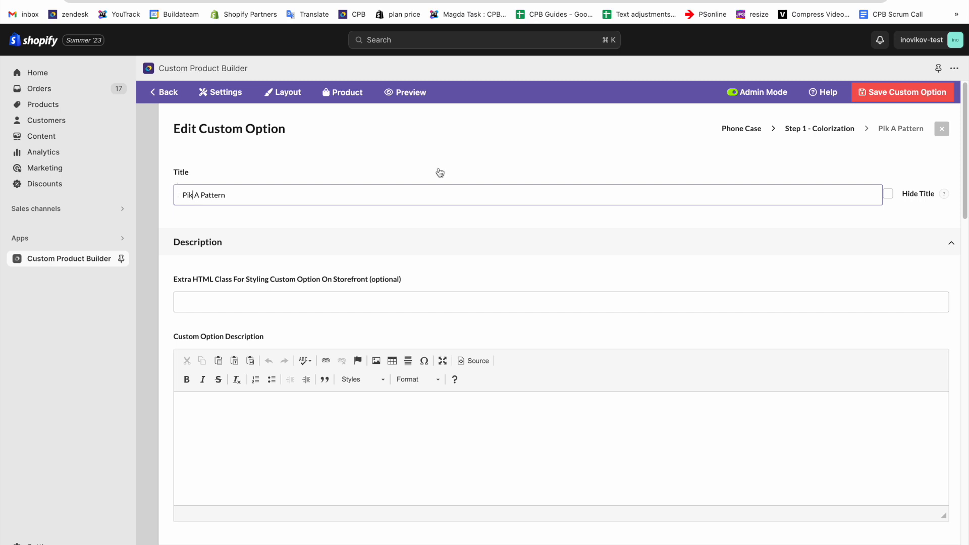
# - Display the single-choice option as Image Thumbnails and add two more choices to its list
pyautogui.scroll(-10, 463, 189)
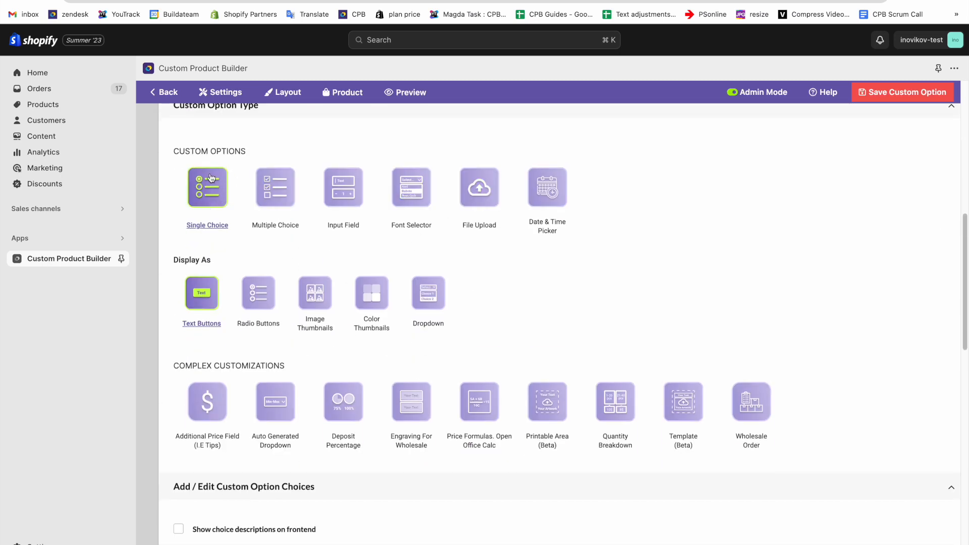
pyautogui.click(318, 291)
pyautogui.scroll(-10, 338, 305)
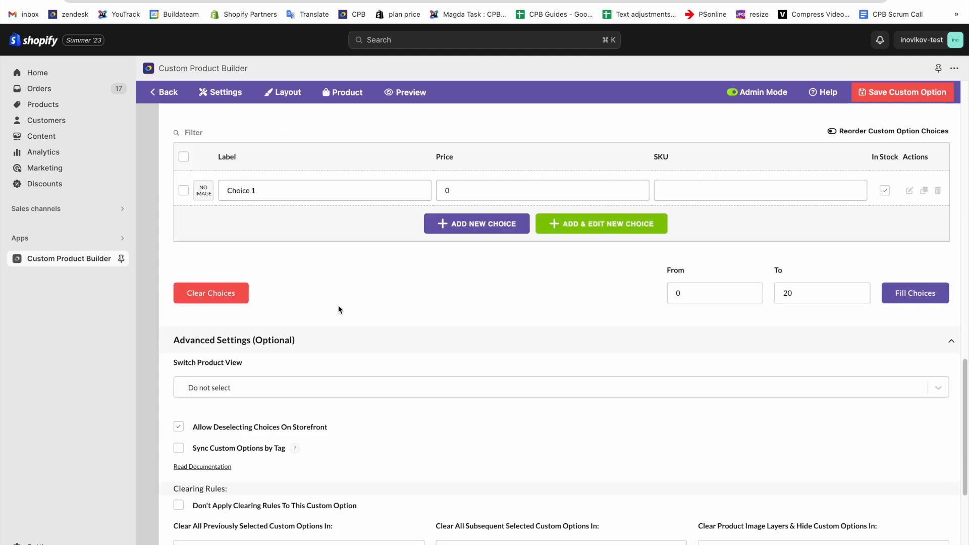
pyautogui.scroll(3, 314, 304)
pyautogui.click(456, 360)
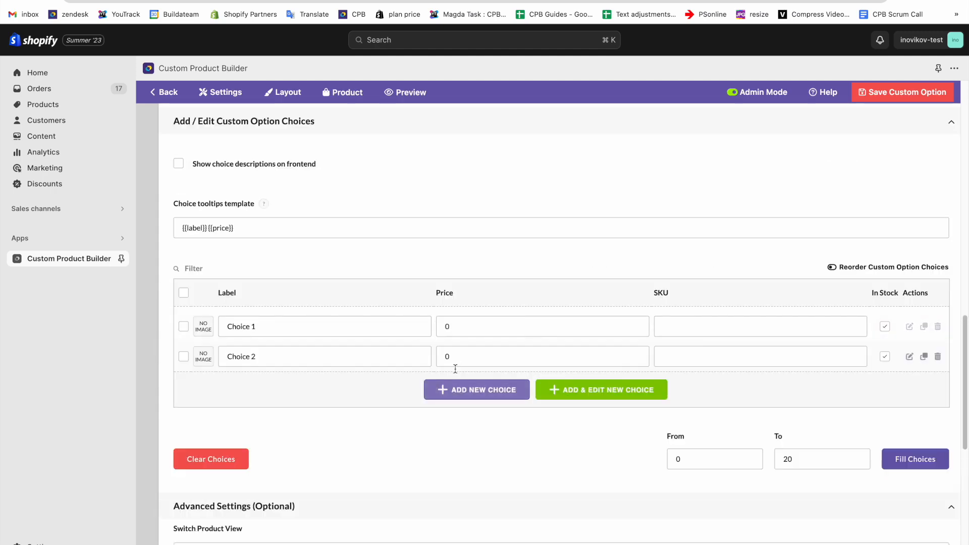
pyautogui.click(472, 390)
# - Upload 6621001.jpg as the first choice's Front image and label the choice "White & Orange"
pyautogui.moveTo(201, 333)
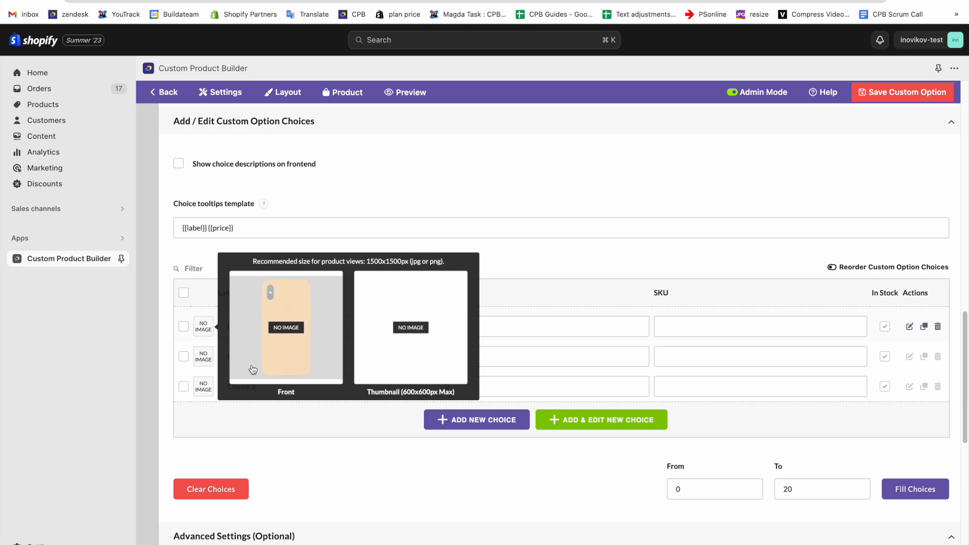
pyautogui.click(279, 369)
pyautogui.click(389, 179)
pyautogui.click(689, 370)
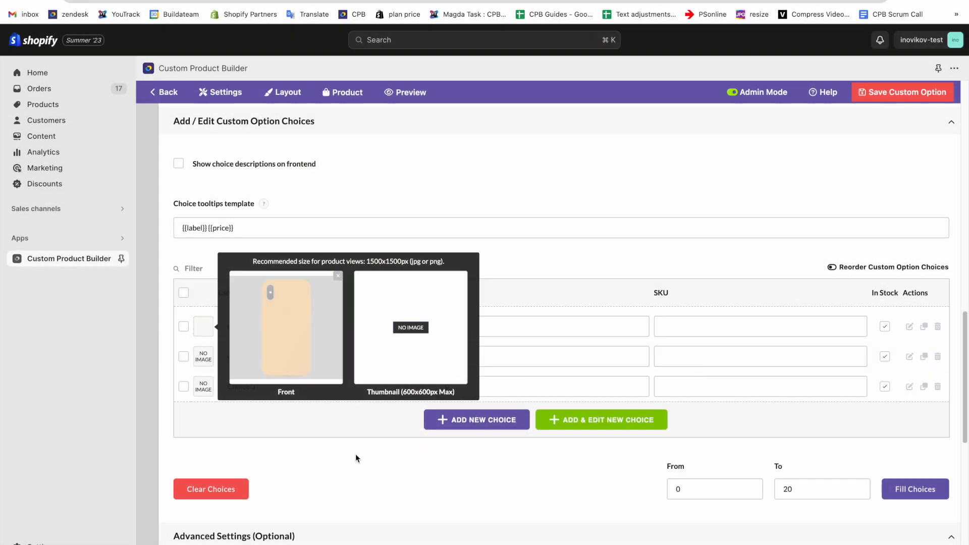
pyautogui.click(277, 332)
pyautogui.moveTo(277, 331); pyautogui.dragTo(223, 322)
pyautogui.write('White')
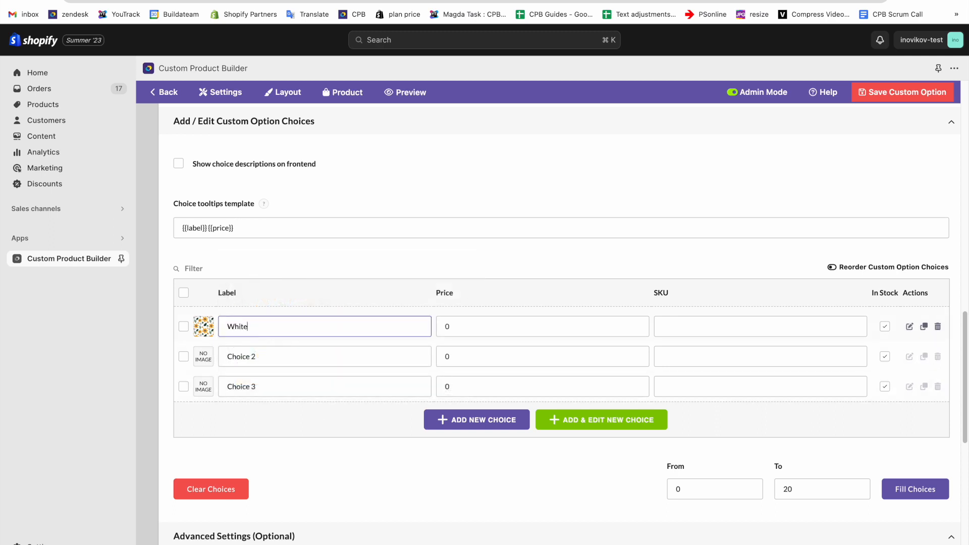
pyautogui.write(' & Orange')
# - Upload F861.jpg as the second choice's Front image and label the choice "Green"
pyautogui.click(204, 356)
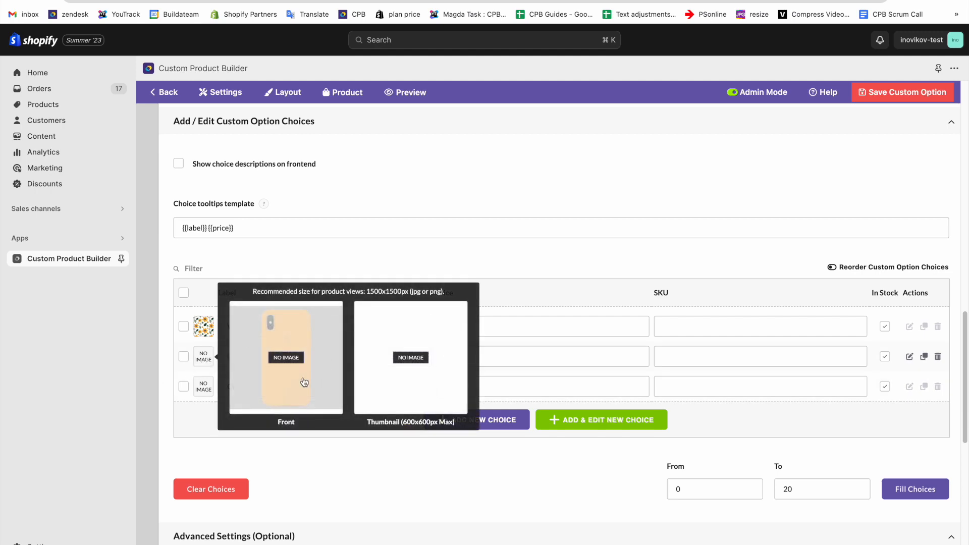
pyautogui.click(304, 382)
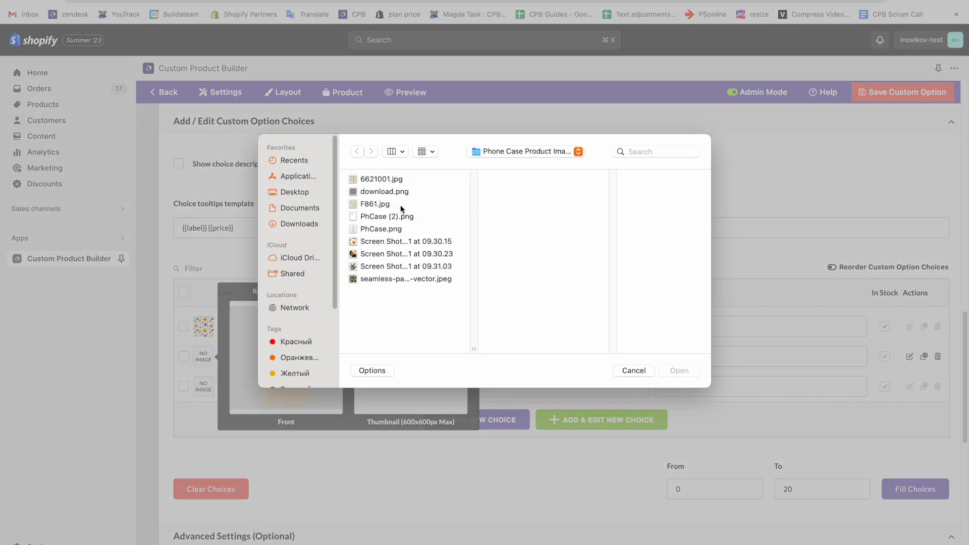
pyautogui.click(384, 204)
pyautogui.click(679, 370)
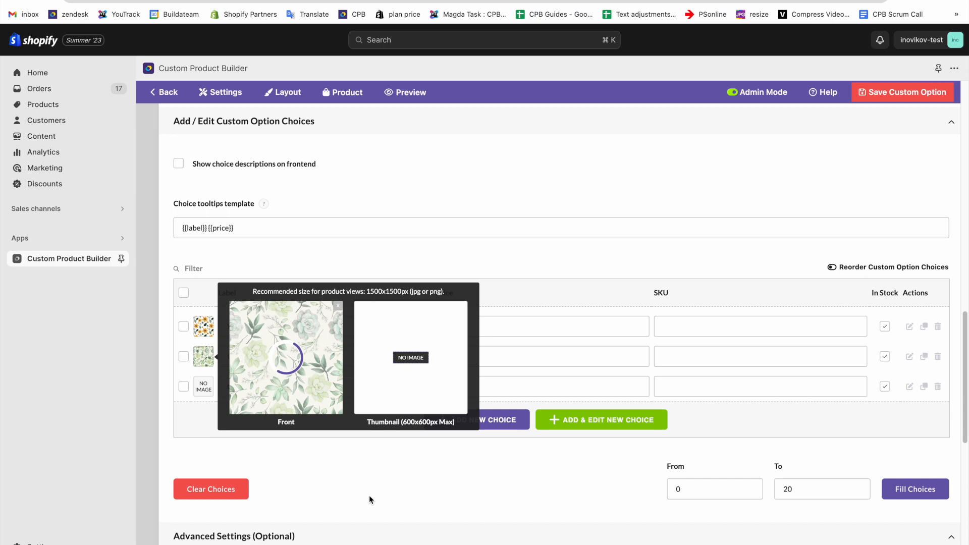
pyautogui.click(369, 495)
pyautogui.moveTo(259, 356); pyautogui.dragTo(193, 352)
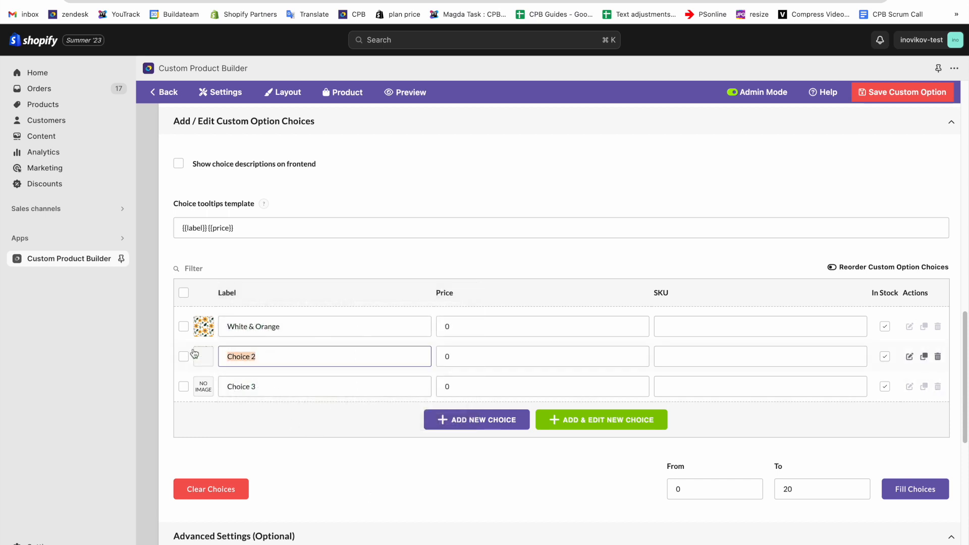
pyautogui.write('Green')
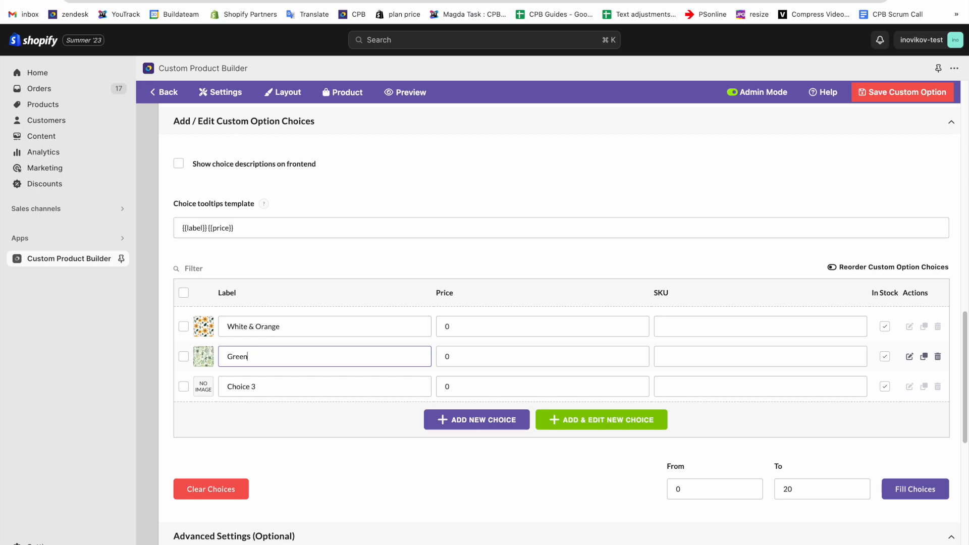
# - Upload seamless-pattern-of-floral-concept-with-vintage-style-free-vector.jpeg as the third choice's Front image and label the choice "Dark Theme"
pyautogui.click(204, 387)
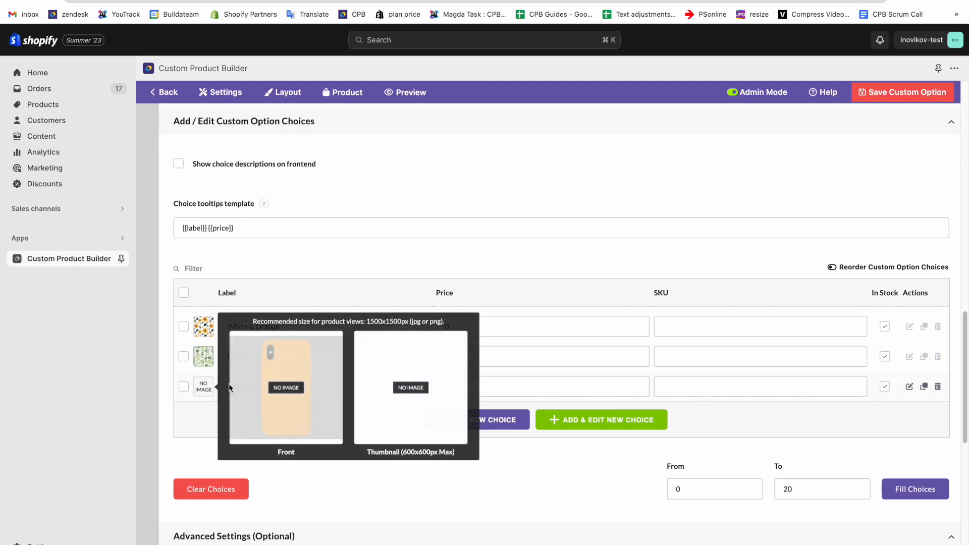
pyautogui.click(299, 426)
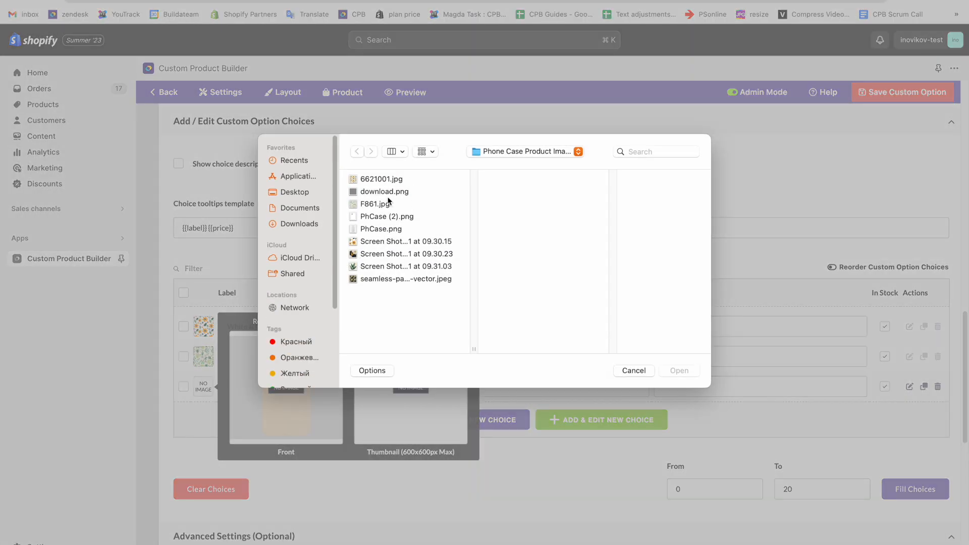
pyautogui.click(406, 279)
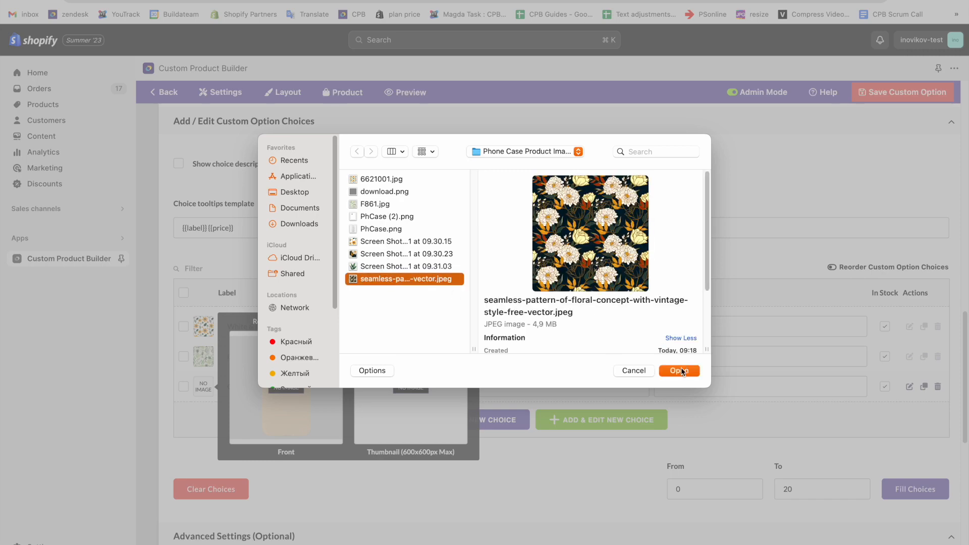
pyautogui.click(680, 371)
pyautogui.click(362, 497)
pyautogui.moveTo(273, 389); pyautogui.dragTo(200, 389)
pyautogui.write('Dark Theme')
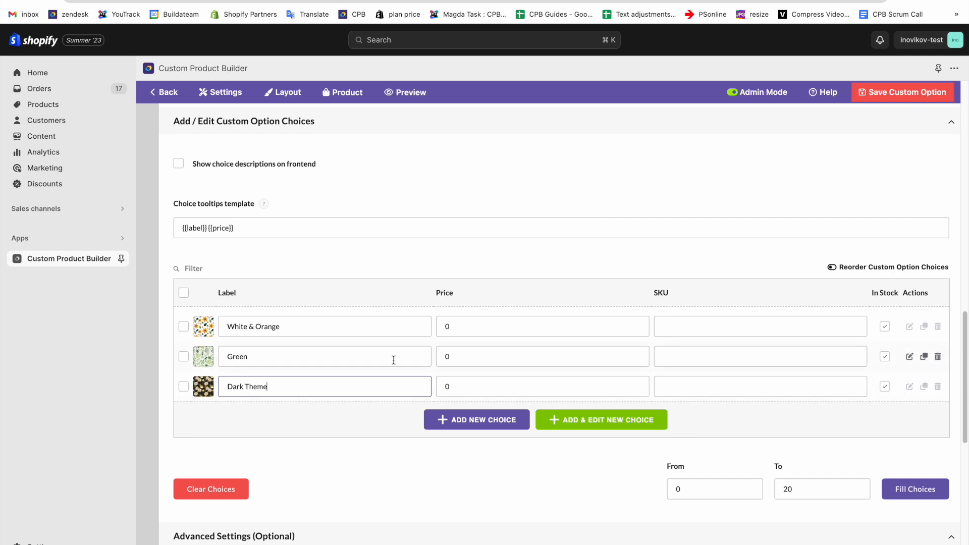
# - Upload "Screen Shot 2023-07-31 at 09.30.15" as the Thumbnail image of the White & Orange choice
pyautogui.click(203, 328)
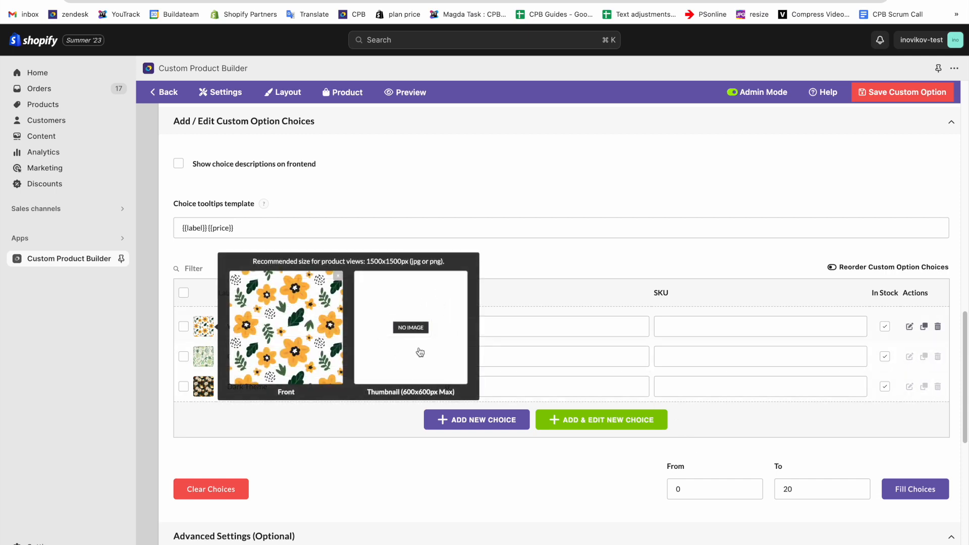
pyautogui.click(432, 358)
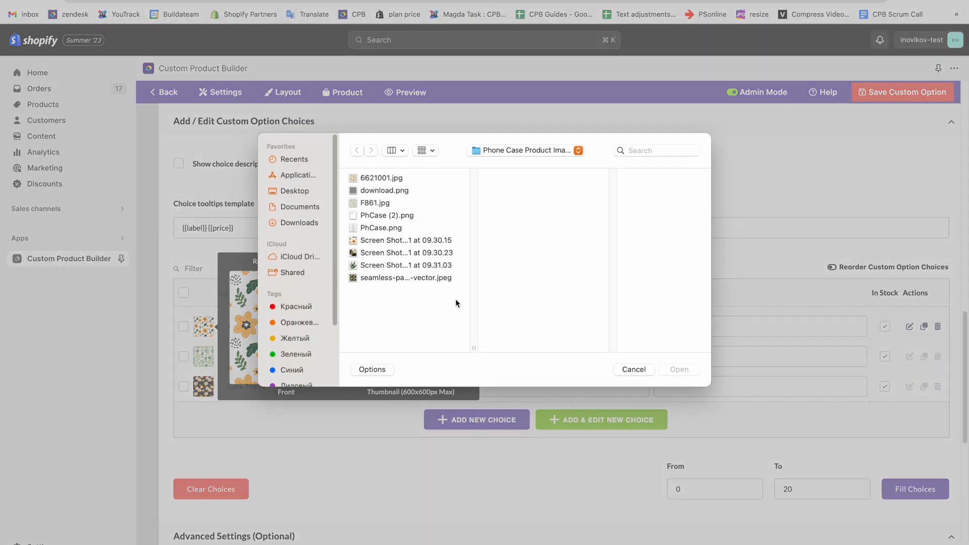
pyautogui.click(408, 244)
pyautogui.click(680, 371)
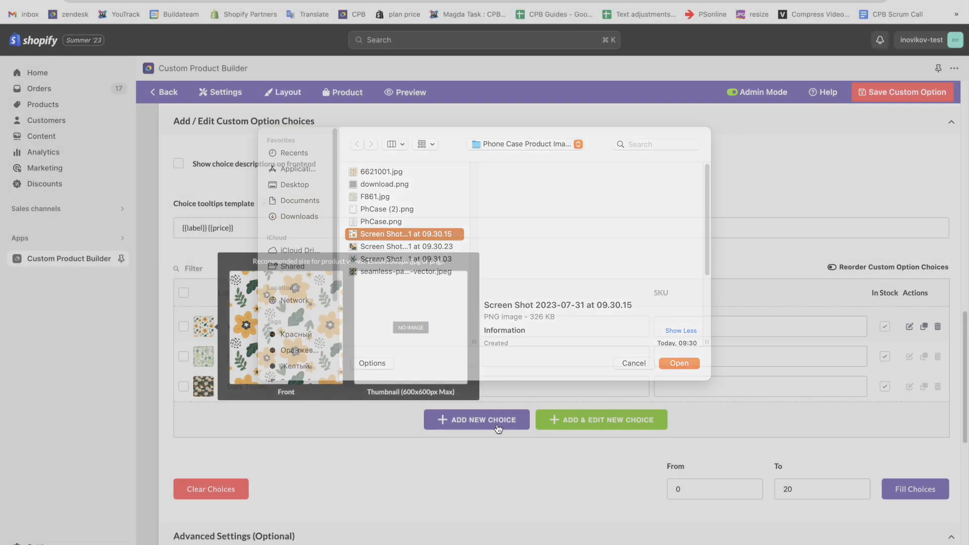
# - Upload the screenshot file ending in "09.31.03" as the Thumbnail image of the Green choice
pyautogui.click(204, 361)
pyautogui.click(404, 373)
pyautogui.click(405, 205)
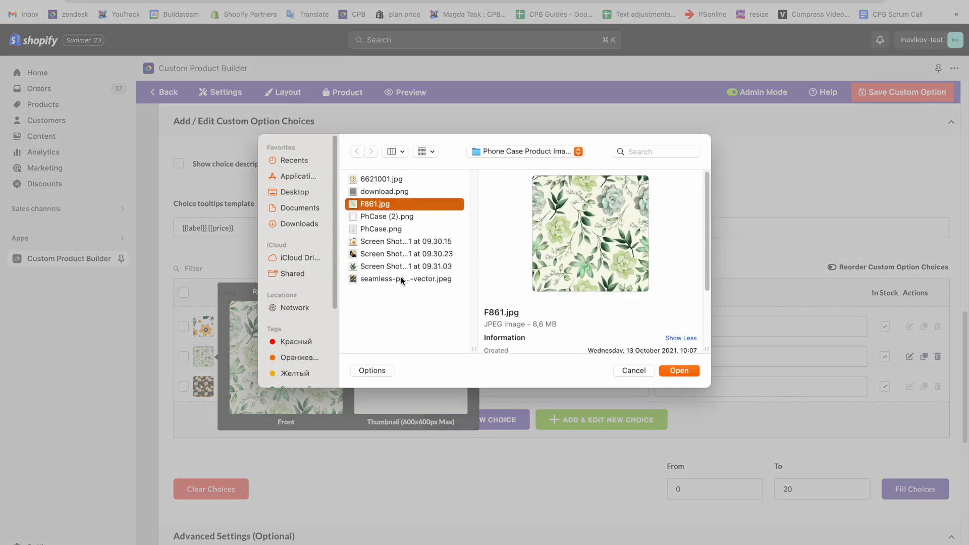
pyautogui.click(403, 267)
pyautogui.click(672, 373)
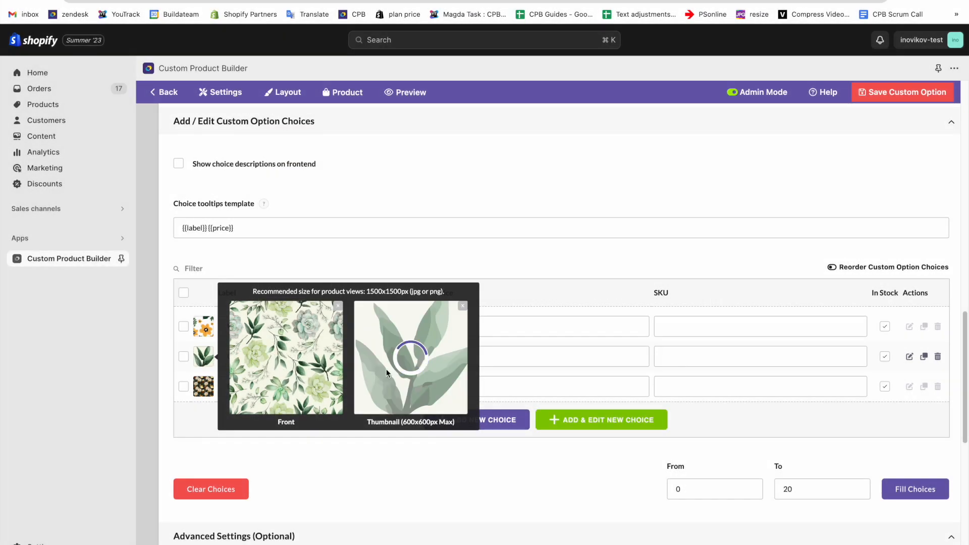
# - Upload "Screen Shot 2023-07-31 at 09.30.23" as the Thumbnail image of the Dark Theme choice
pyautogui.click(207, 394)
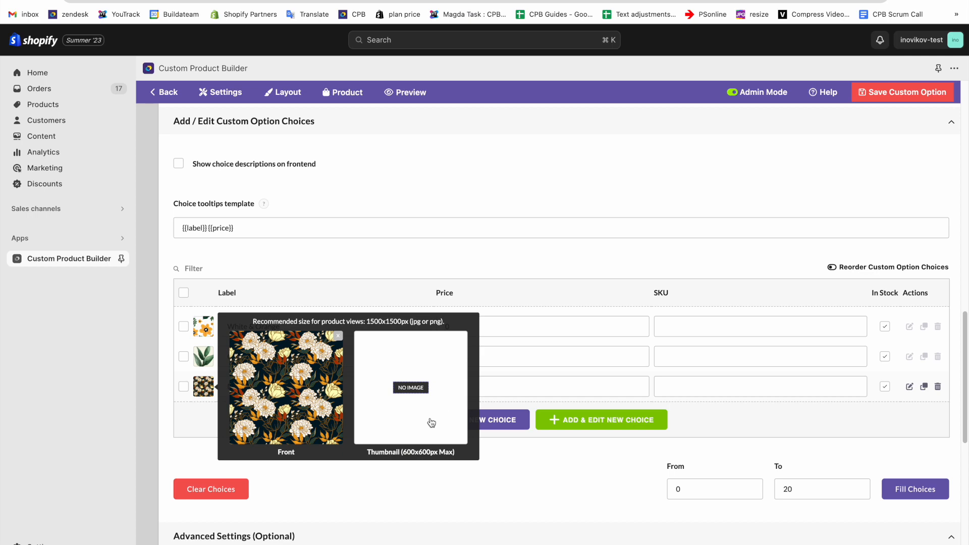
pyautogui.click(430, 422)
pyautogui.click(396, 281)
pyautogui.click(411, 254)
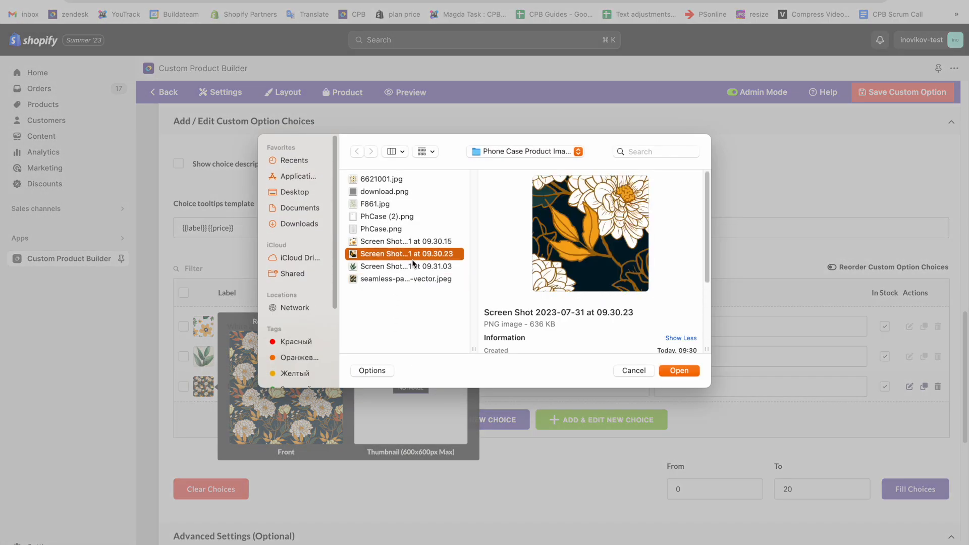
pyautogui.click(697, 367)
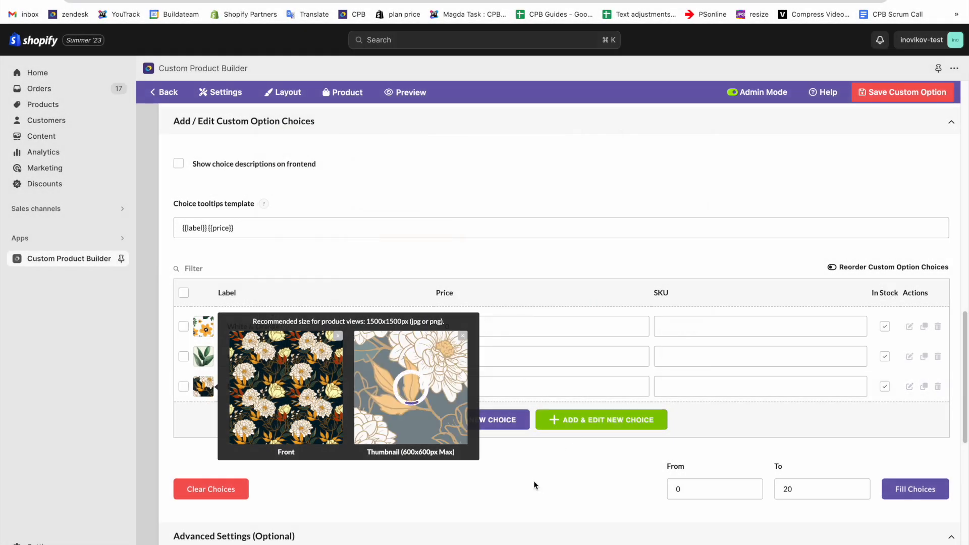
pyautogui.click(534, 481)
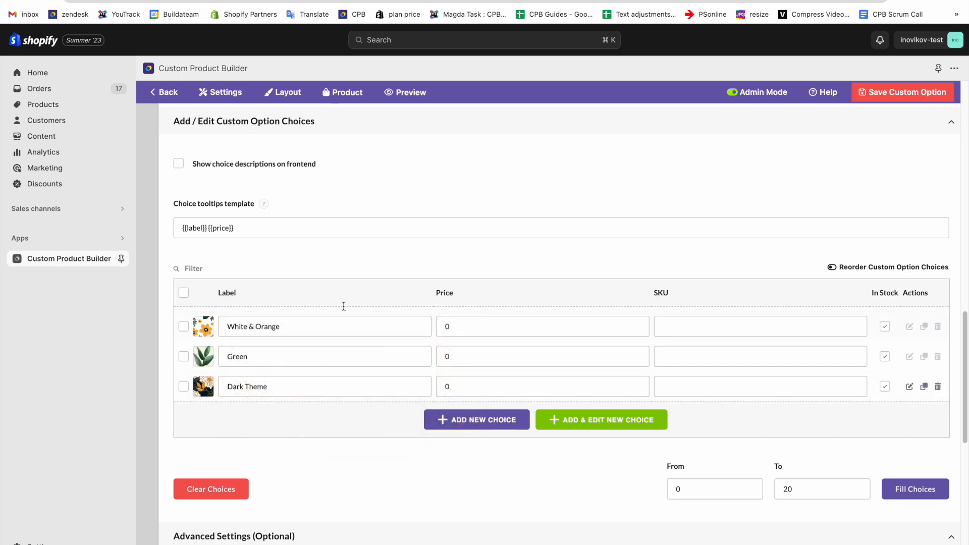
# - Set the prices to 10 for White & Orange, 11 for Green and 12 for Dark Theme, and save the custom option
pyautogui.click(491, 328)
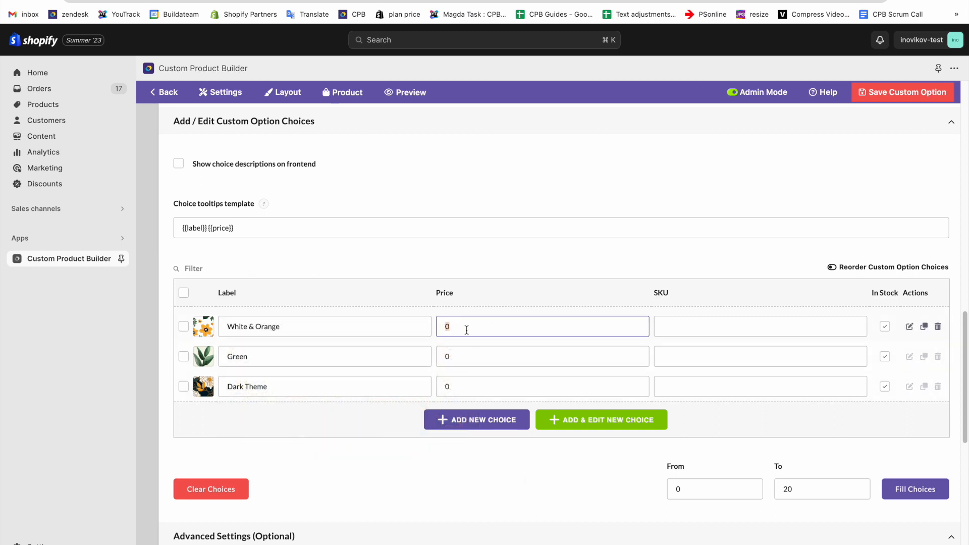
pyautogui.click(530, 359)
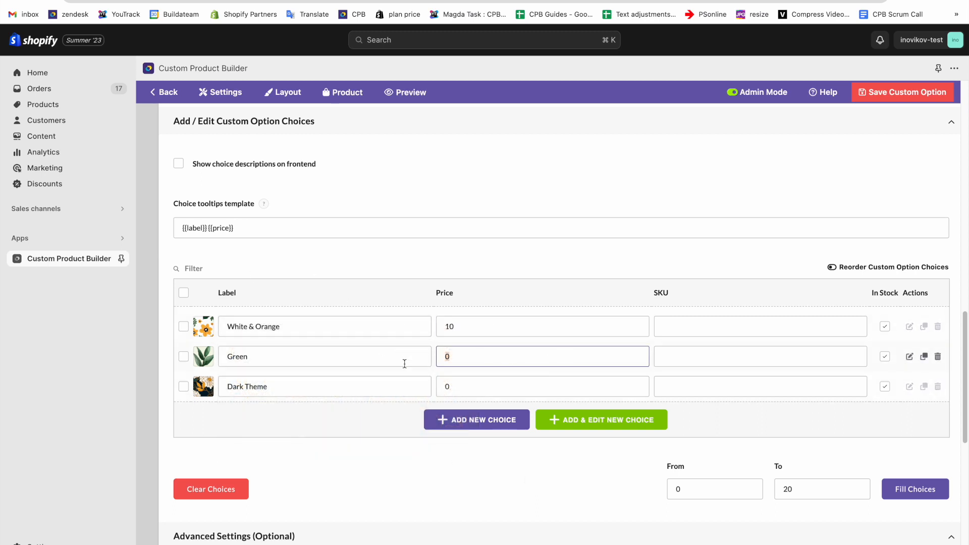
pyautogui.write('11')
pyautogui.click(468, 389)
pyautogui.write('12')
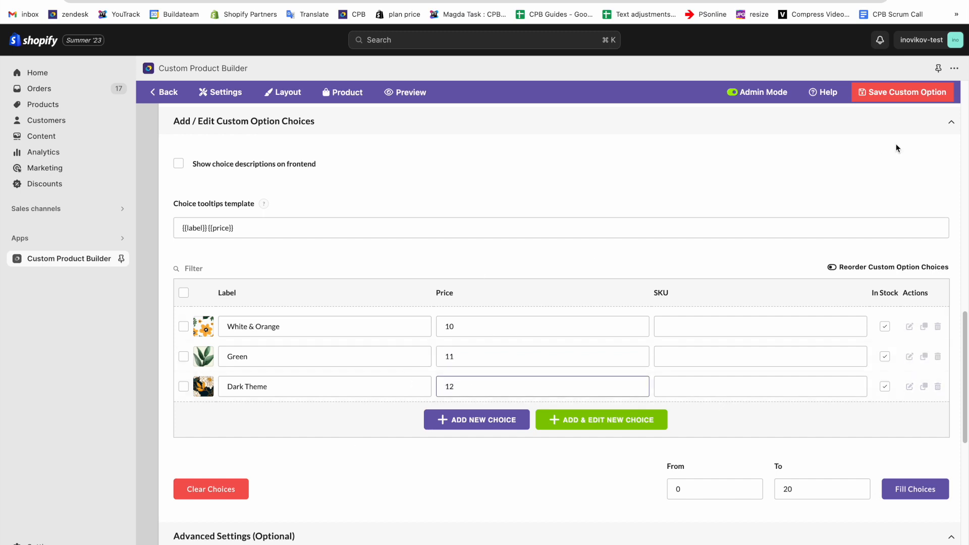
pyautogui.click(907, 92)
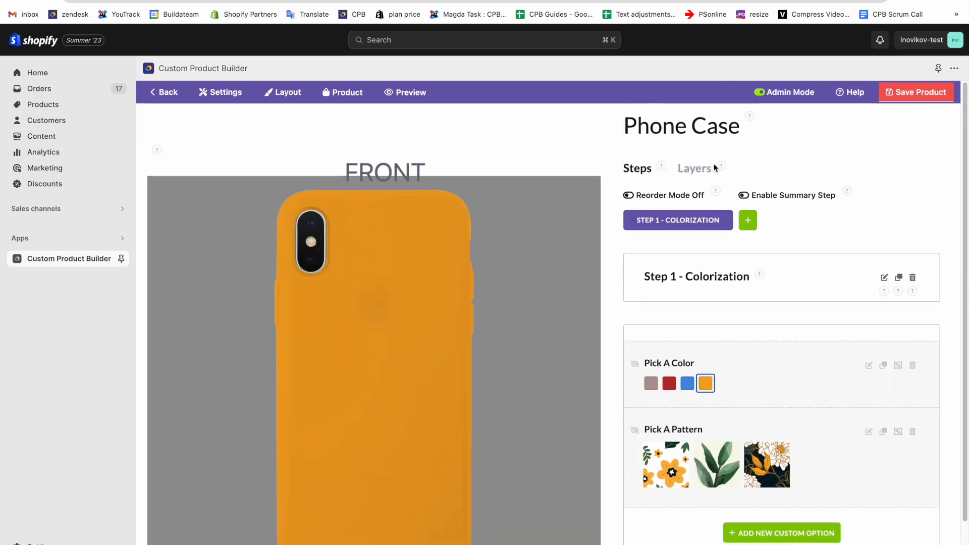
# - Open the copied Phone Base layer and change its title to "Phone Base - Patterns"
pyautogui.click(697, 168)
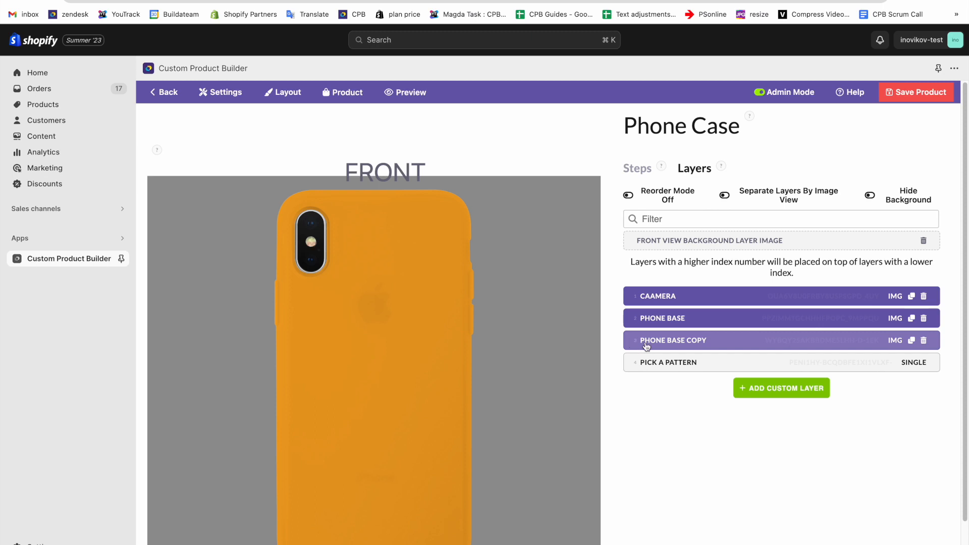
pyautogui.click(737, 345)
pyautogui.moveTo(755, 277); pyautogui.dragTo(705, 279)
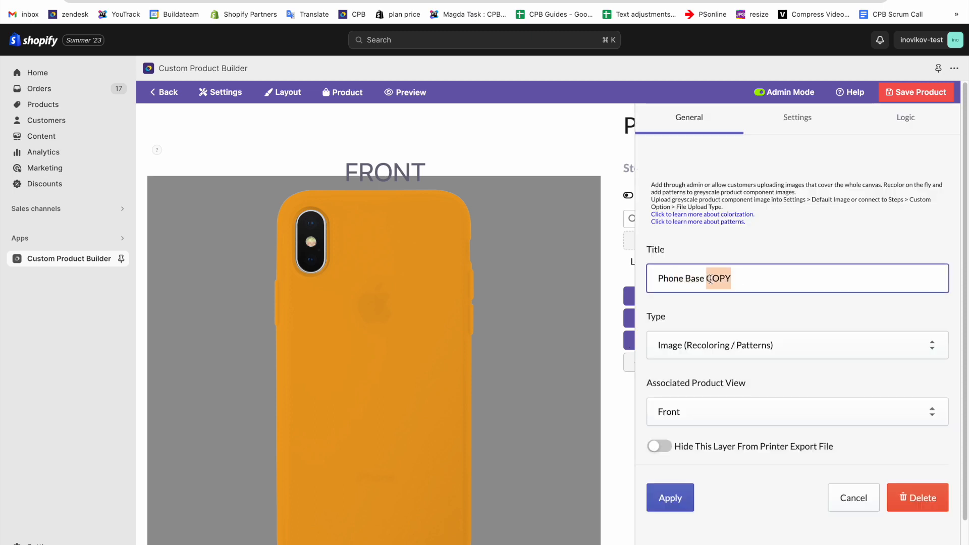
pyautogui.press('BackSpace')
pyautogui.write('- Patterns')
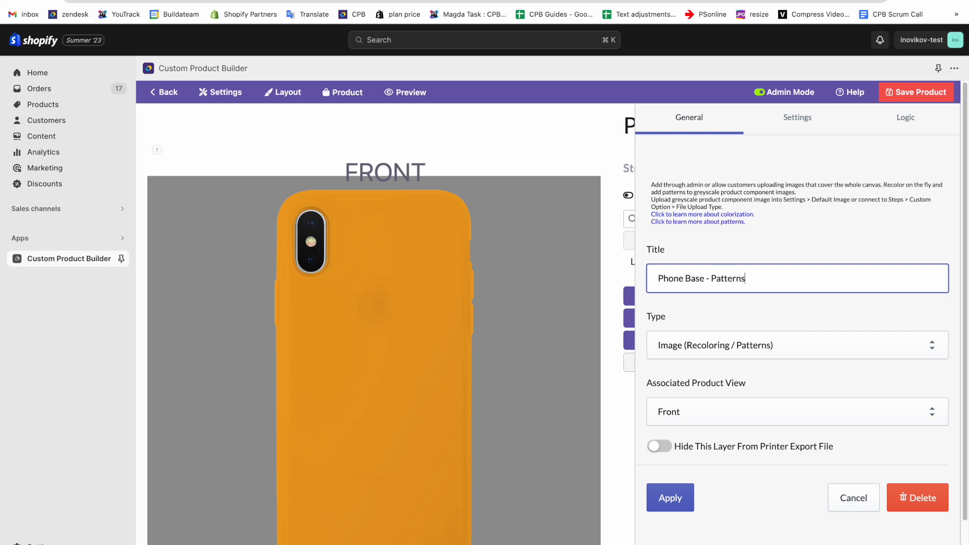
# - Enable Fill Pattern Image in the settings of the Phone Base - Patterns layer
pyautogui.click(783, 121)
pyautogui.scroll(-3, 780, 151)
pyautogui.scroll(-2, 778, 160)
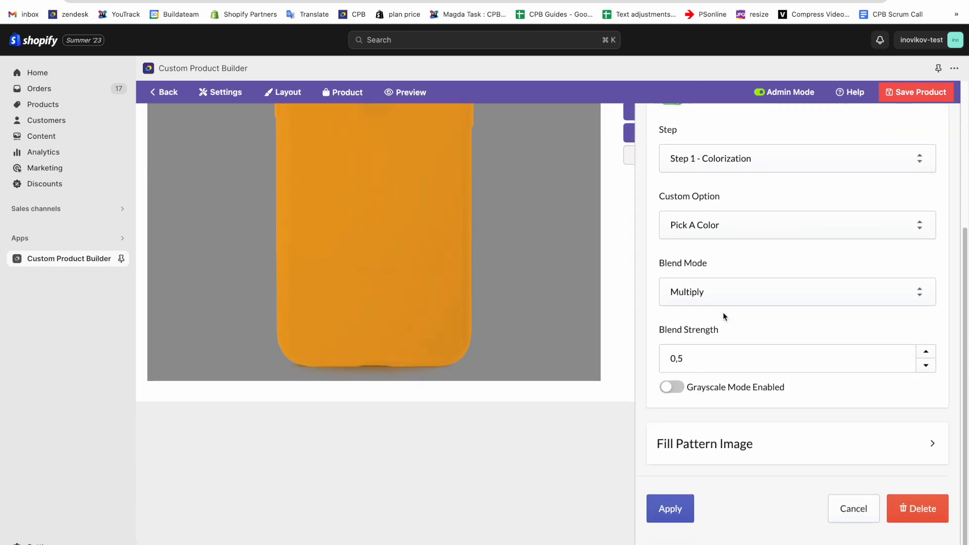
pyautogui.click(698, 444)
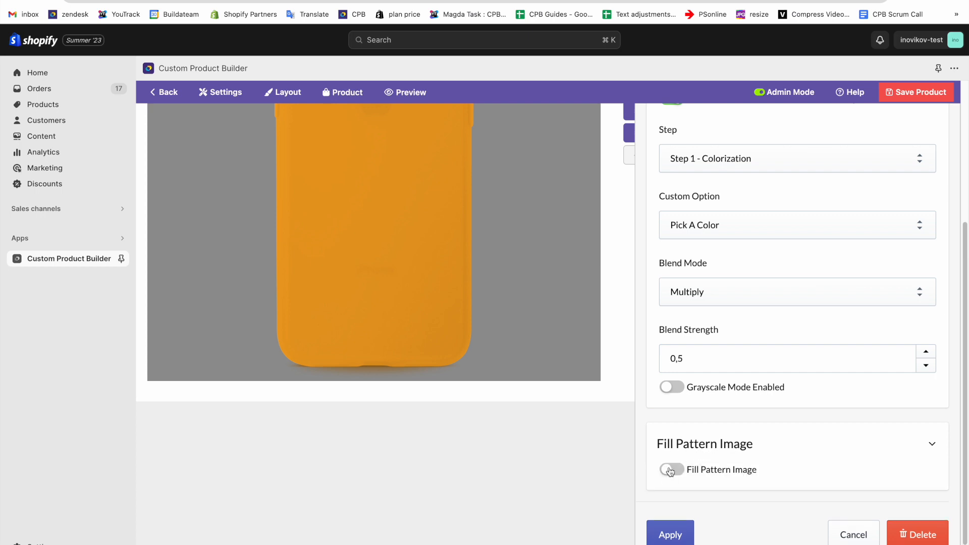
pyautogui.click(671, 467)
pyautogui.scroll(-5, 683, 443)
pyautogui.scroll(-3, 738, 336)
pyautogui.scroll(2, 737, 329)
pyautogui.moveTo(795, 318); pyautogui.dragTo(690, 305)
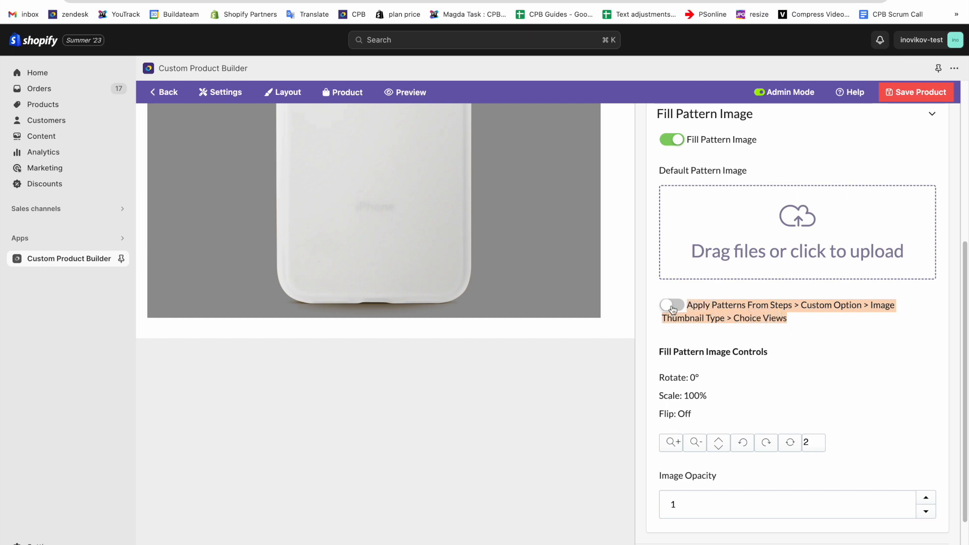
# - Apply the layer's patterns from the Pick A Pattern option of Step 1 - Colorization and save the layer
pyautogui.click(672, 305)
pyautogui.click(707, 374)
pyautogui.click(714, 389)
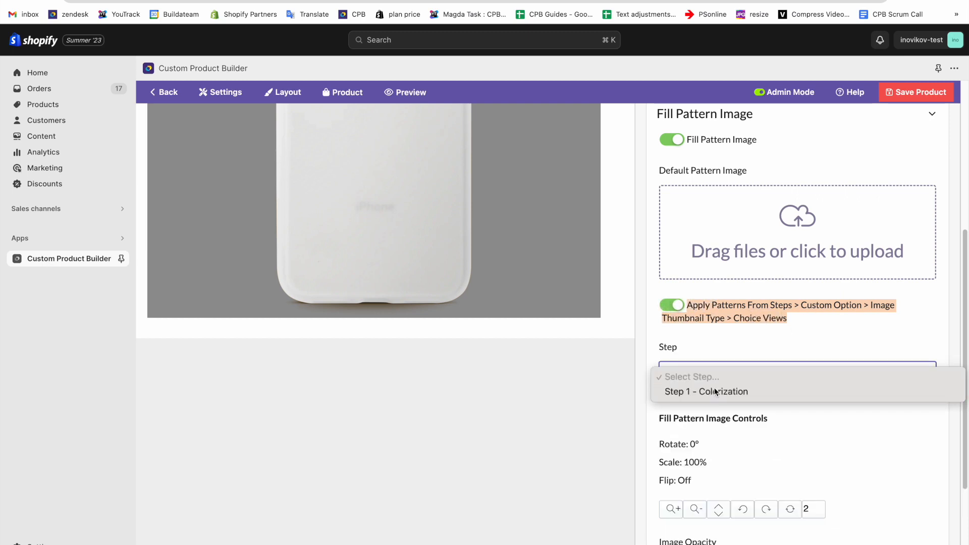
pyautogui.click(708, 443)
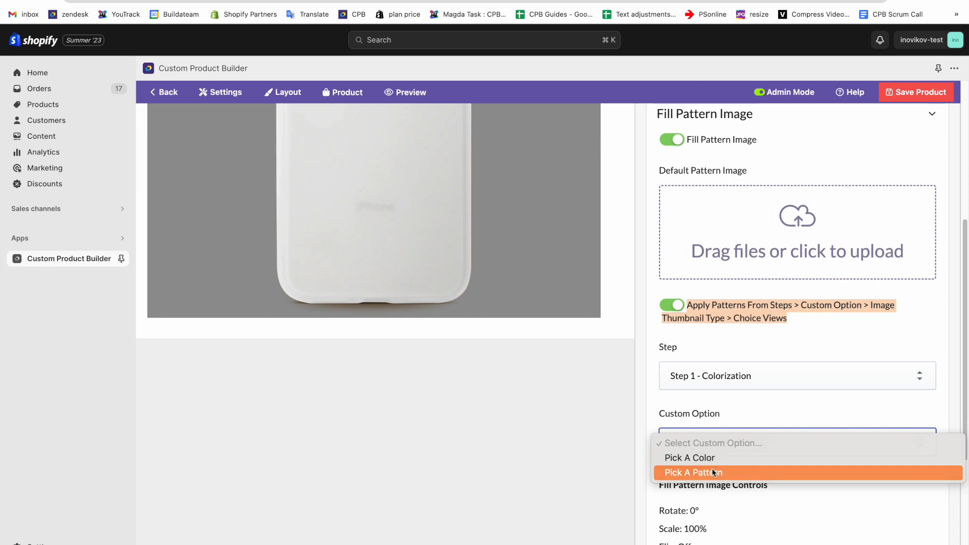
pyautogui.click(712, 470)
pyautogui.scroll(-3, 716, 455)
pyautogui.scroll(-2, 720, 452)
pyautogui.click(676, 512)
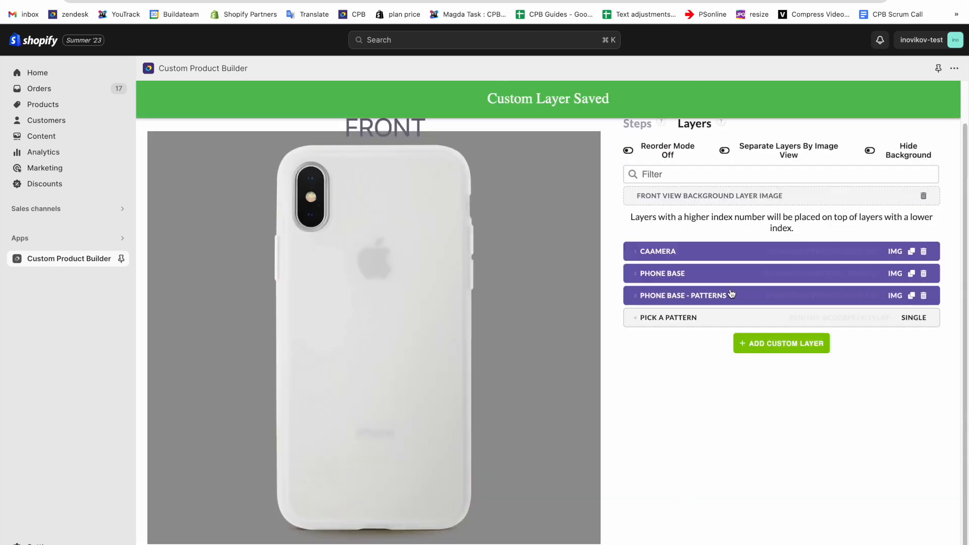
# - Preview the Green, White & Orange and Dark Theme patterns on the phone case, returning to White & Orange
pyautogui.click(638, 170)
pyautogui.click(713, 470)
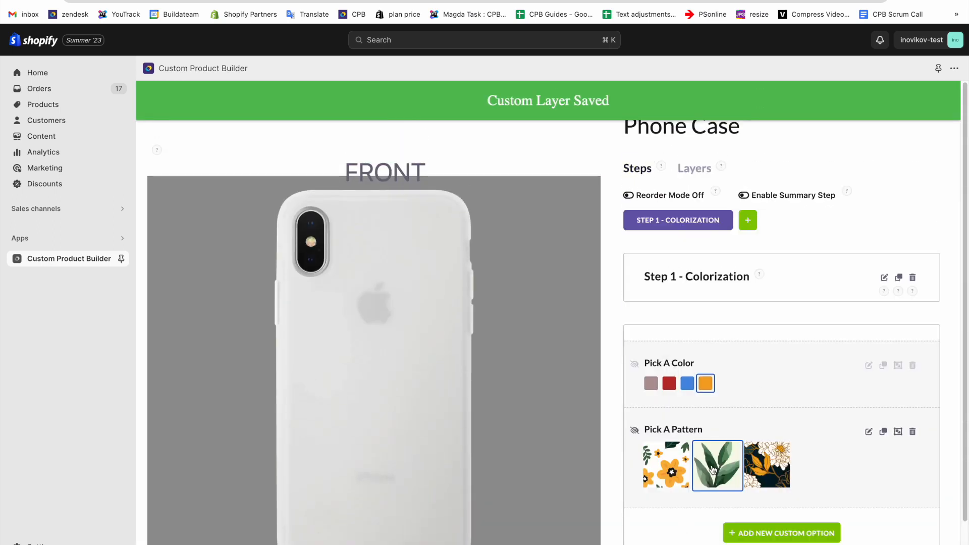
pyautogui.click(671, 474)
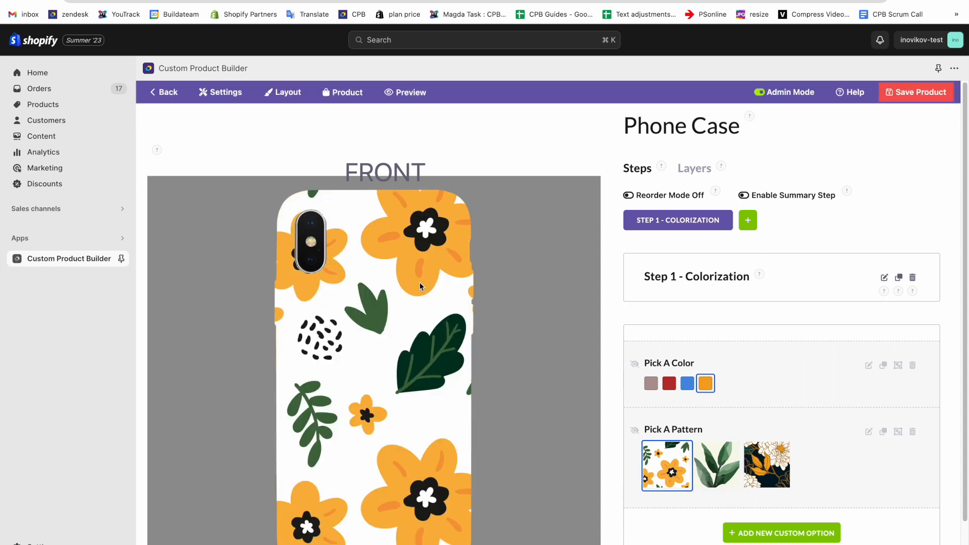
pyautogui.click(784, 468)
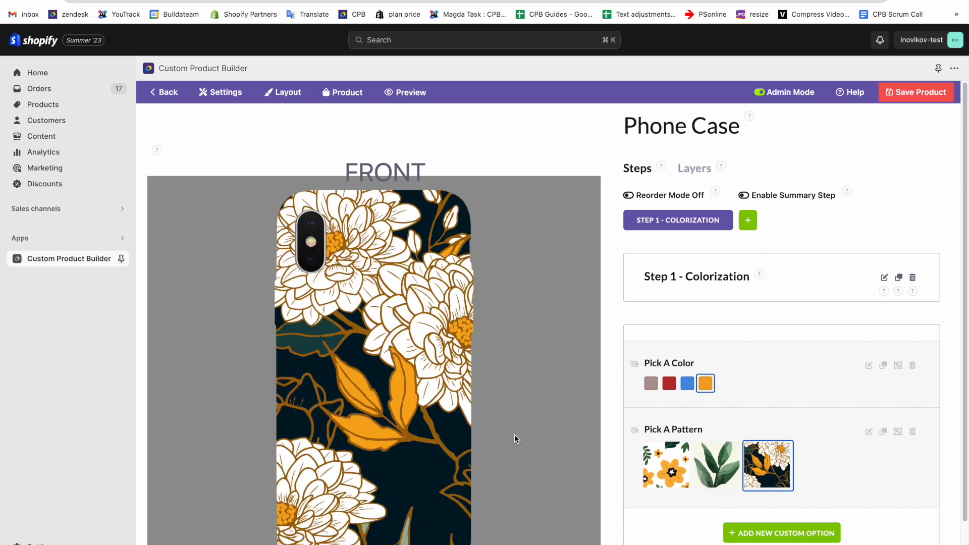
pyautogui.click(685, 482)
# - Reopen the settings of the Phone Base - Patterns layer and scale down its fill pattern image
pyautogui.click(702, 168)
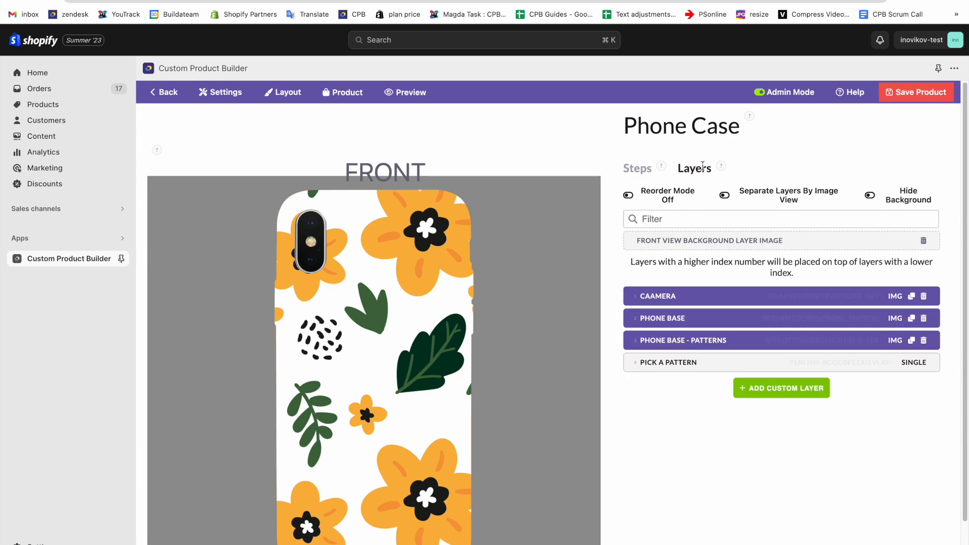
pyautogui.click(699, 339)
pyautogui.click(788, 119)
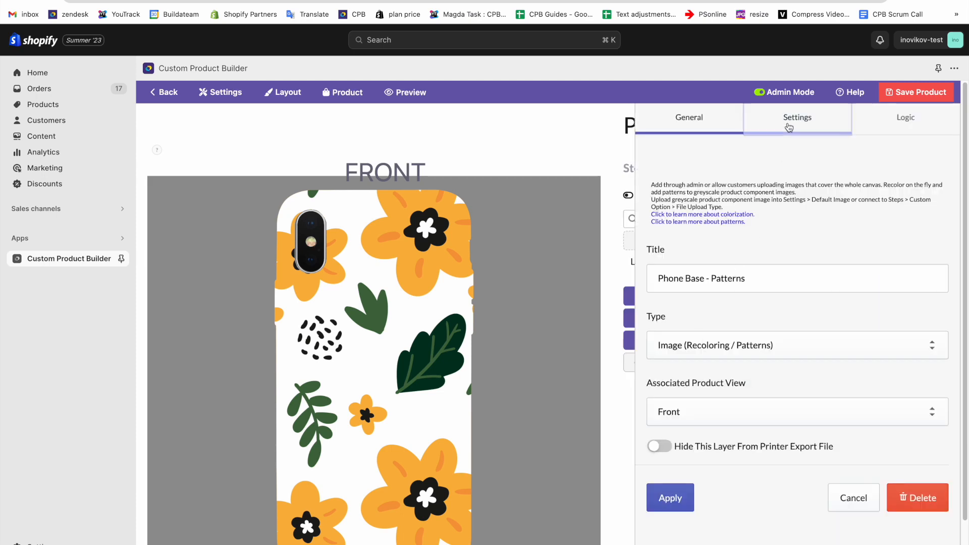
pyautogui.scroll(-2, 730, 338)
pyautogui.click(730, 361)
pyautogui.scroll(-10, 717, 393)
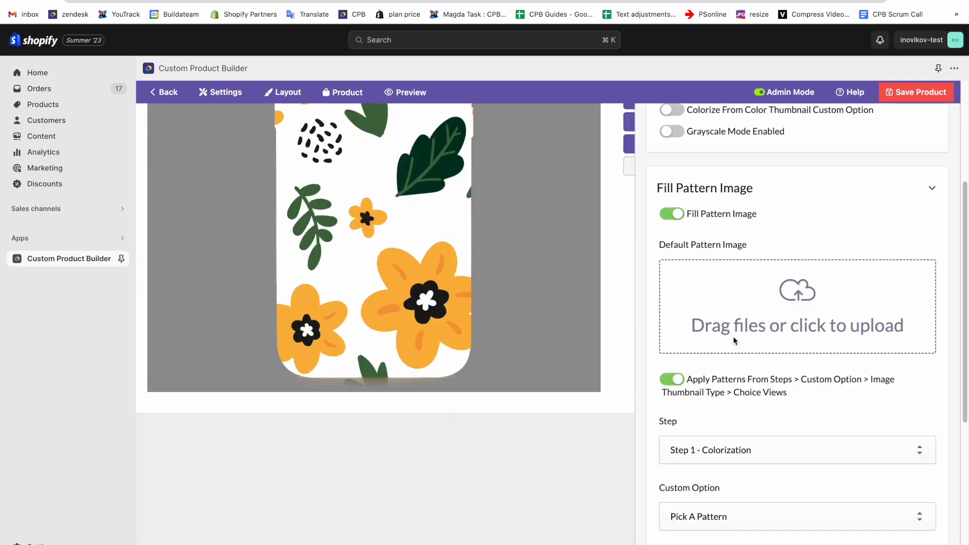
pyautogui.scroll(3, 707, 404)
pyautogui.scroll(-2, 704, 483)
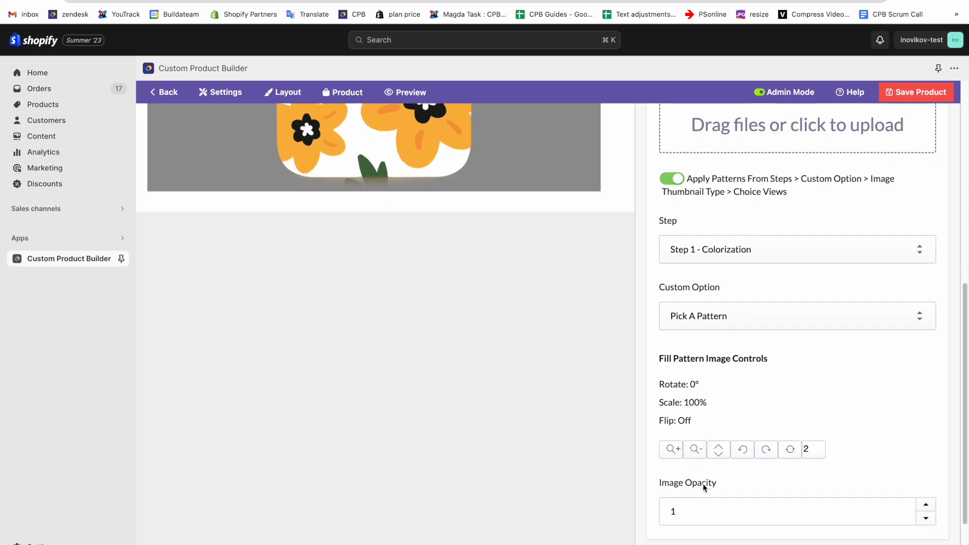
pyautogui.click(695, 448)
pyautogui.scroll(6, 456, 192)
pyautogui.scroll(-7, 711, 472)
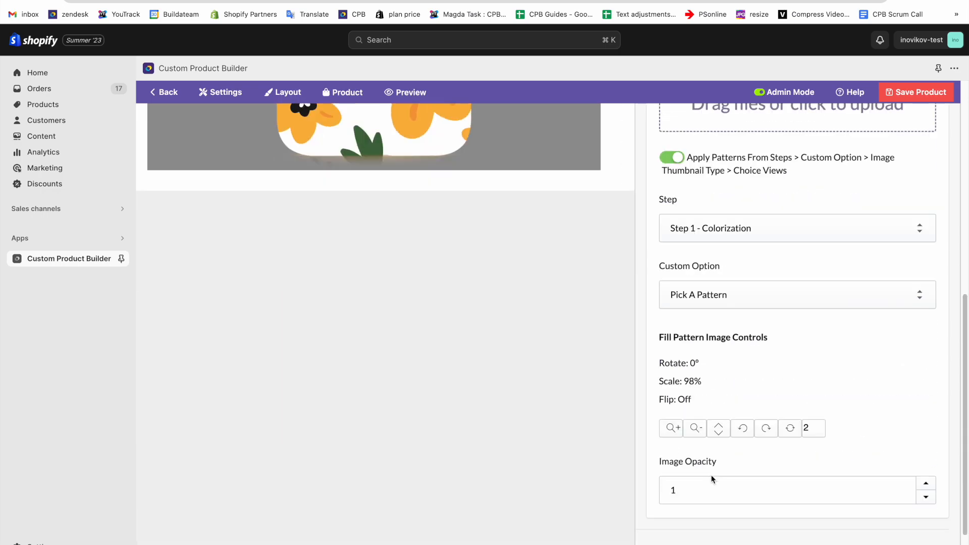
pyautogui.scroll(7, 401, 190)
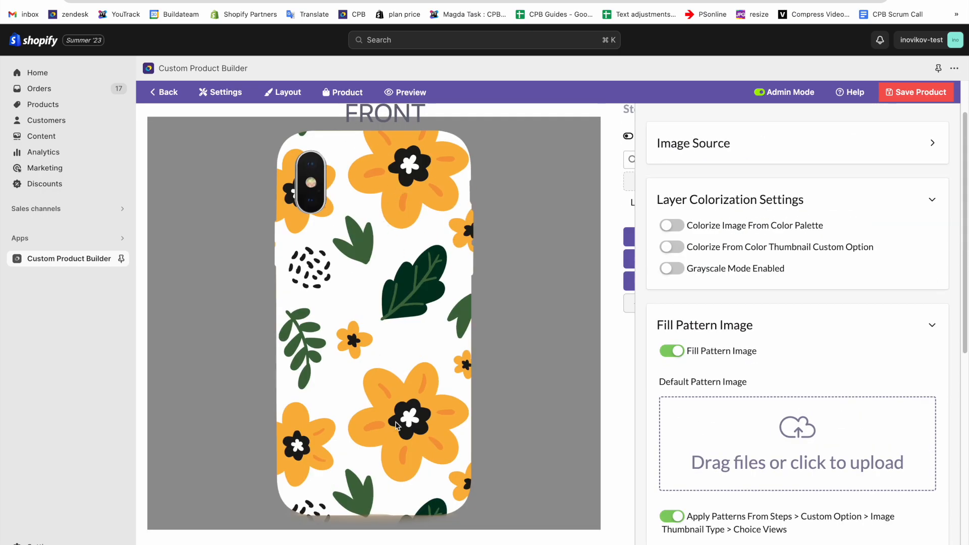
pyautogui.scroll(-8, 786, 409)
# - Fine-tune the fill pattern's scale by enlarging and reducing it while checking the phone case preview
pyautogui.click(677, 380)
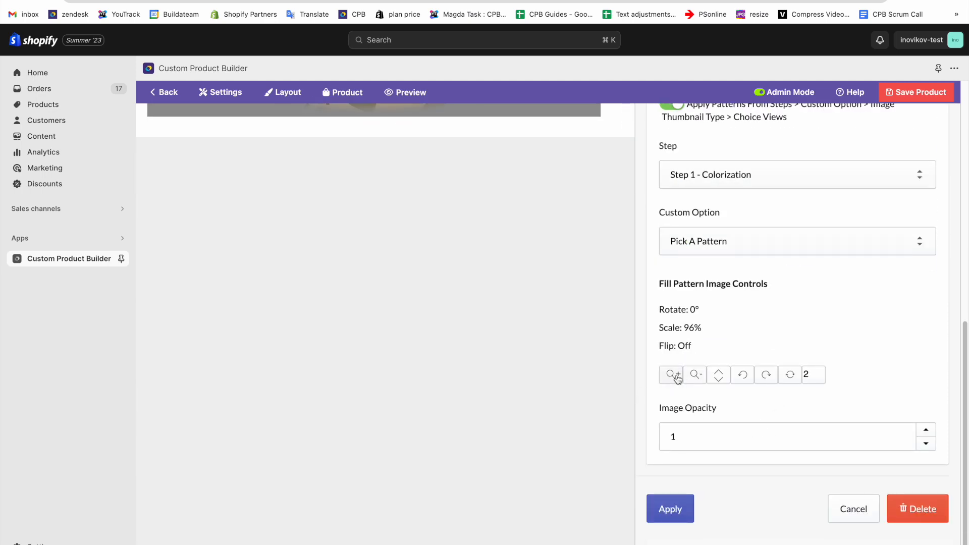
pyautogui.scroll(9, 628, 284)
pyautogui.scroll(-4, 831, 361)
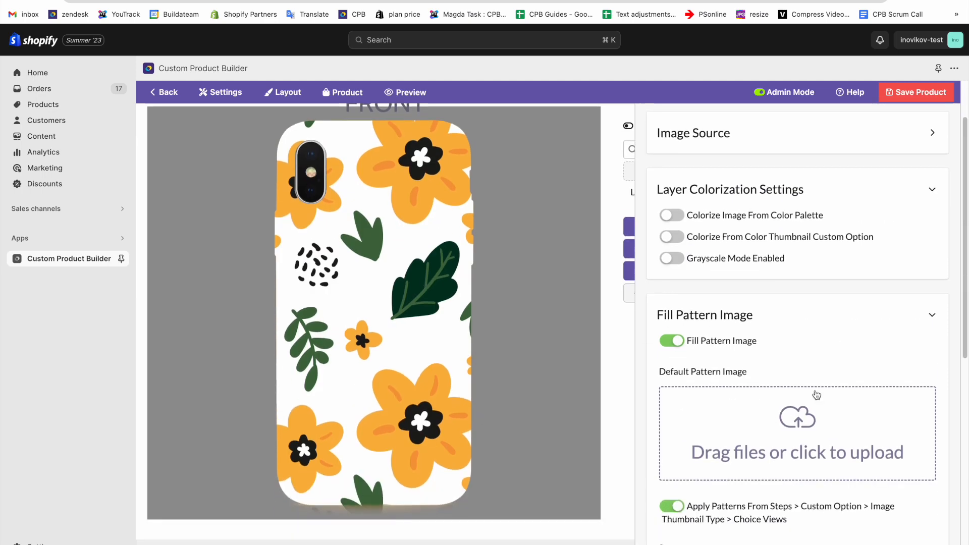
pyautogui.scroll(-5, 779, 461)
pyautogui.scroll(9, 714, 372)
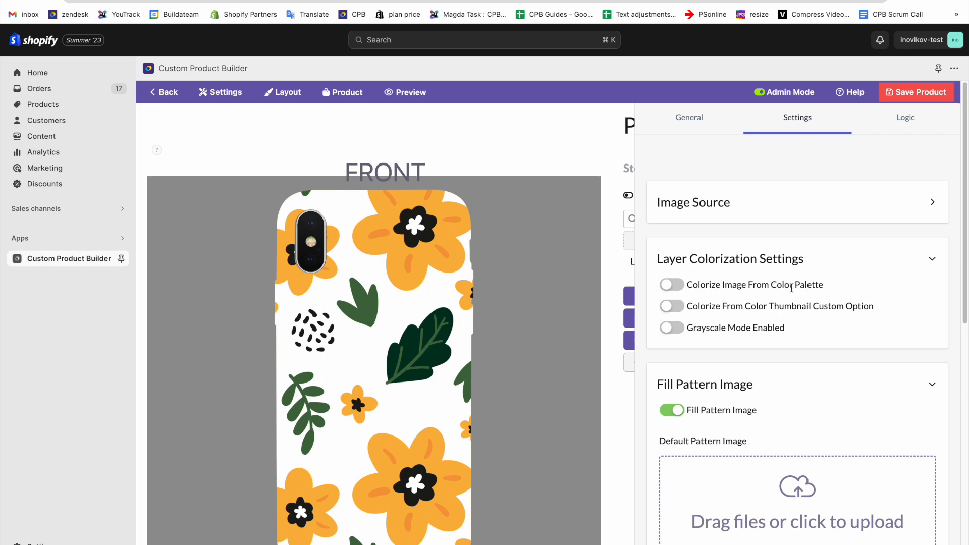
# - Set the pattern layer's logic rule to show it for any choice of Pick A Pattern, apply it and save the product
pyautogui.click(878, 131)
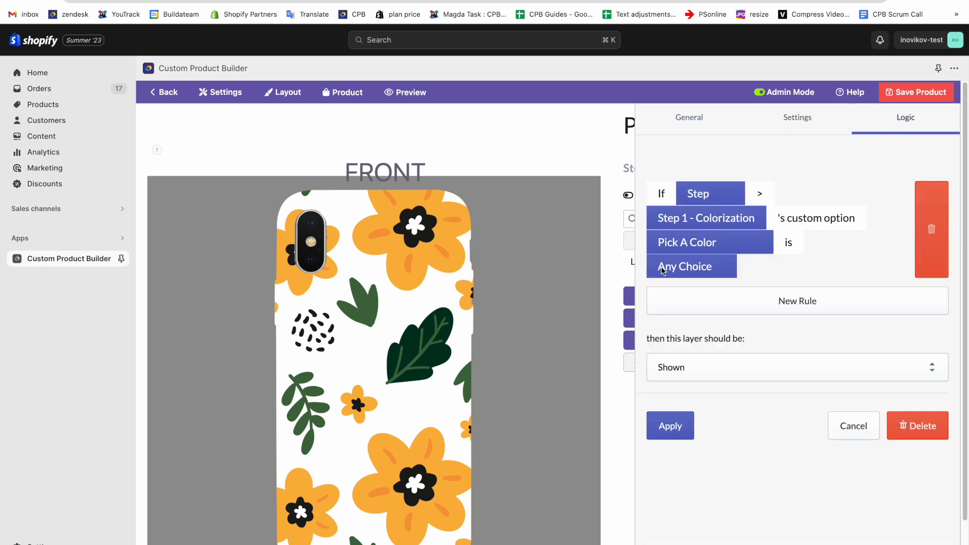
pyautogui.click(717, 247)
pyautogui.click(699, 261)
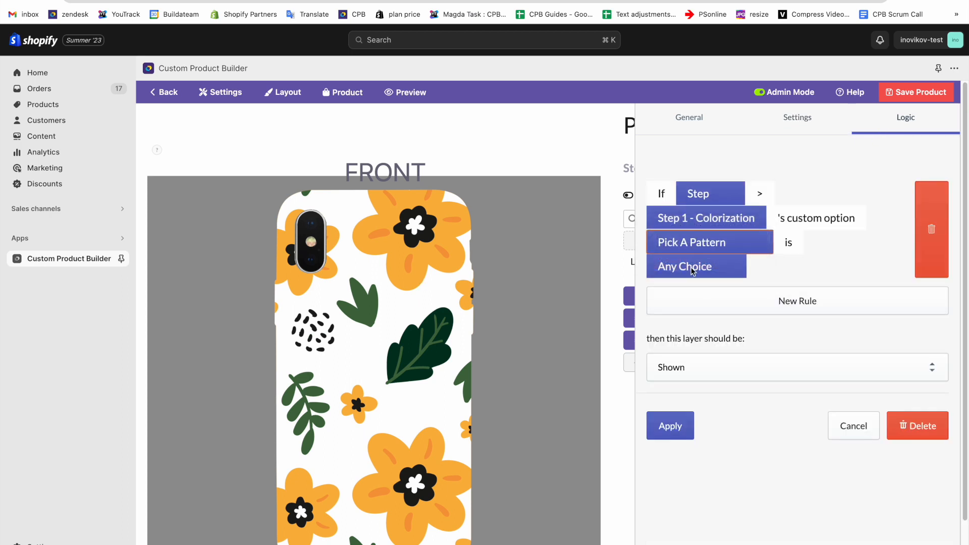
pyautogui.click(670, 426)
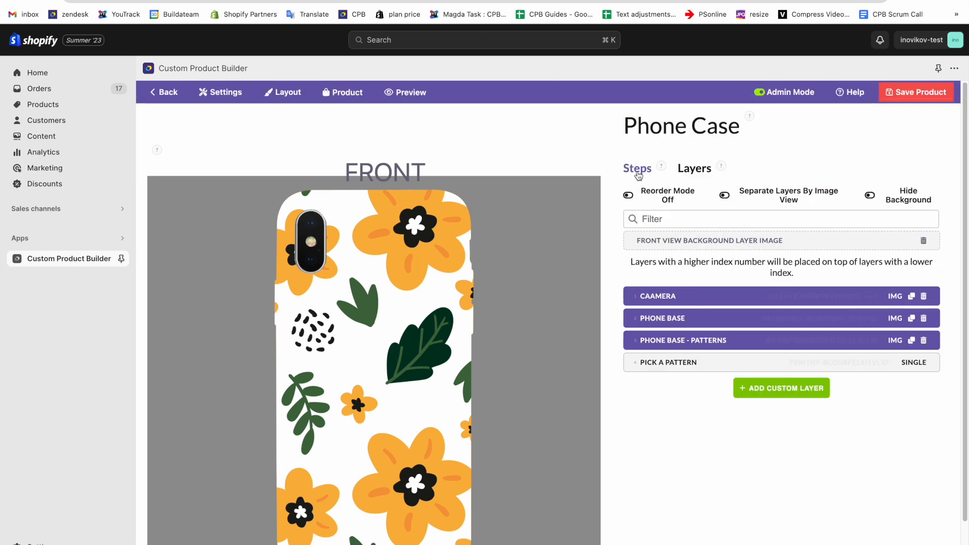
pyautogui.click(919, 92)
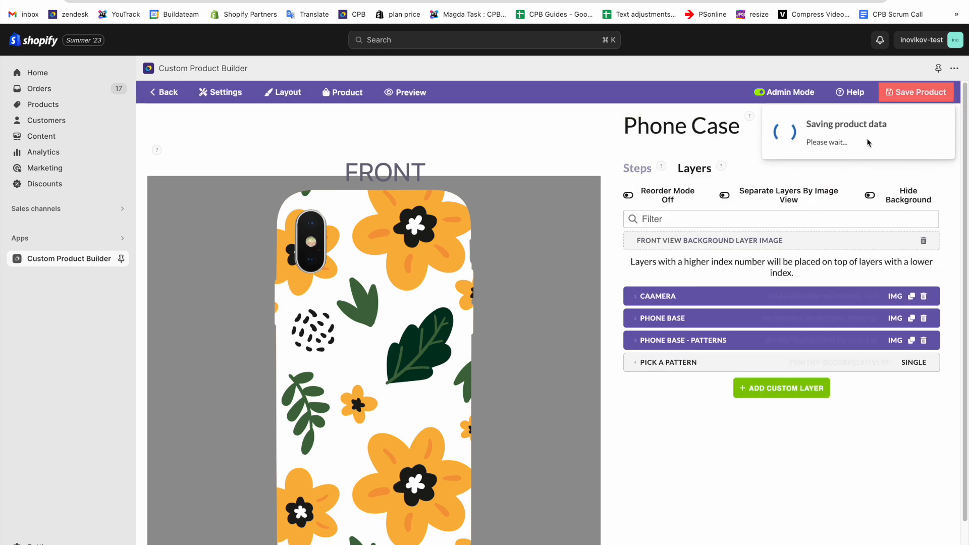
# - Preview the storefront view with the White & Orange pattern deselected, trying the Blue, Cherry and Beige colors on the case
pyautogui.click(799, 100)
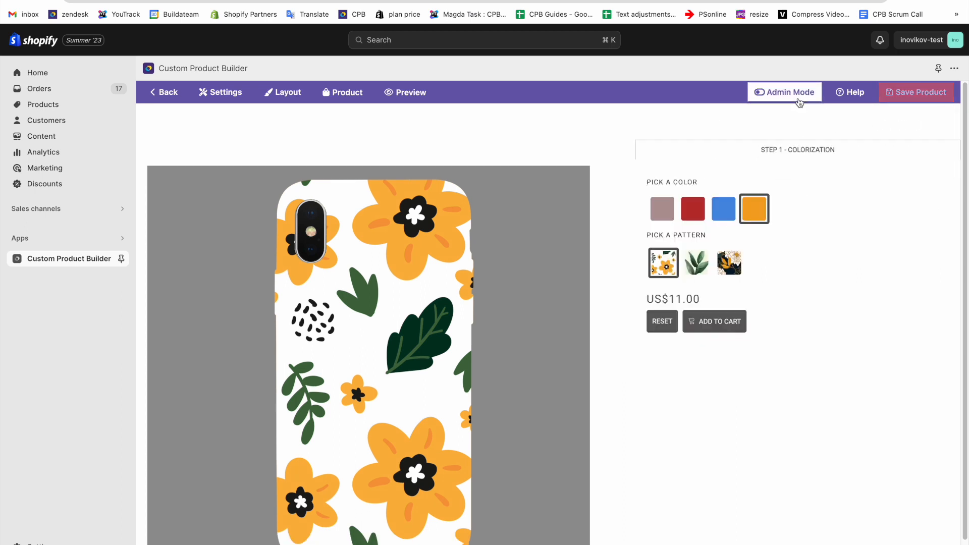
pyautogui.scroll(-1, 740, 212)
pyautogui.click(663, 242)
pyautogui.click(720, 195)
pyautogui.click(693, 195)
pyautogui.click(659, 193)
pyautogui.click(693, 187)
pyautogui.click(667, 192)
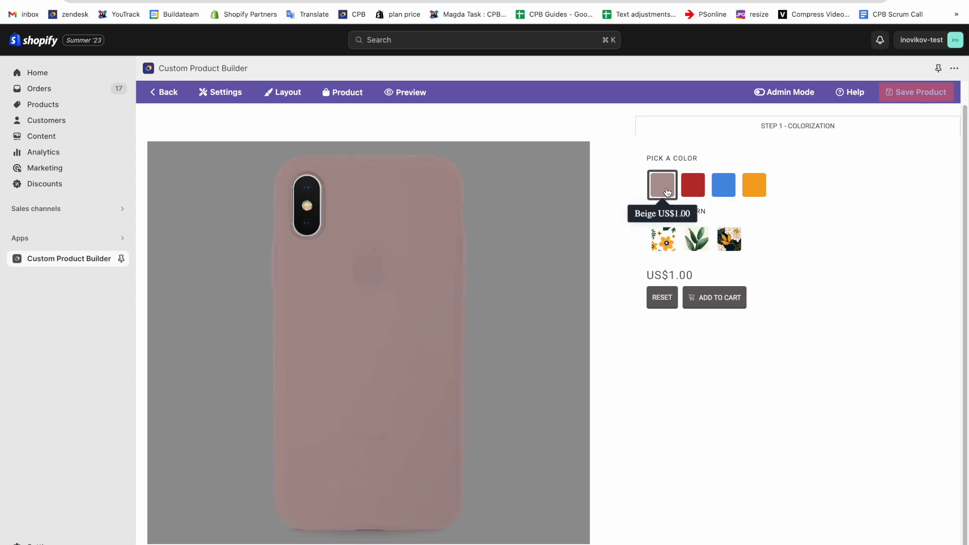
# - Preview the Blue color combined with the Green, White & Orange and Dark Theme patterns
pyautogui.click(723, 190)
pyautogui.click(696, 239)
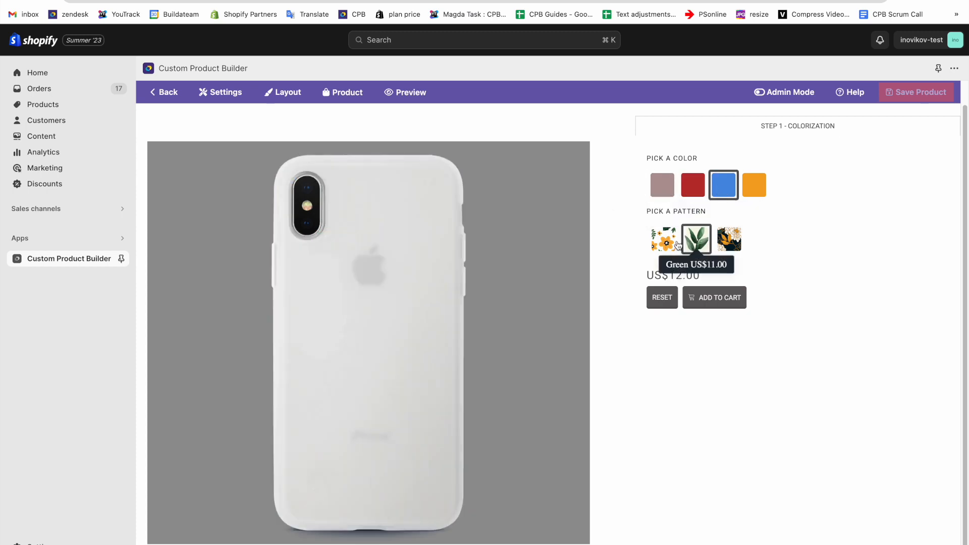
pyautogui.click(666, 244)
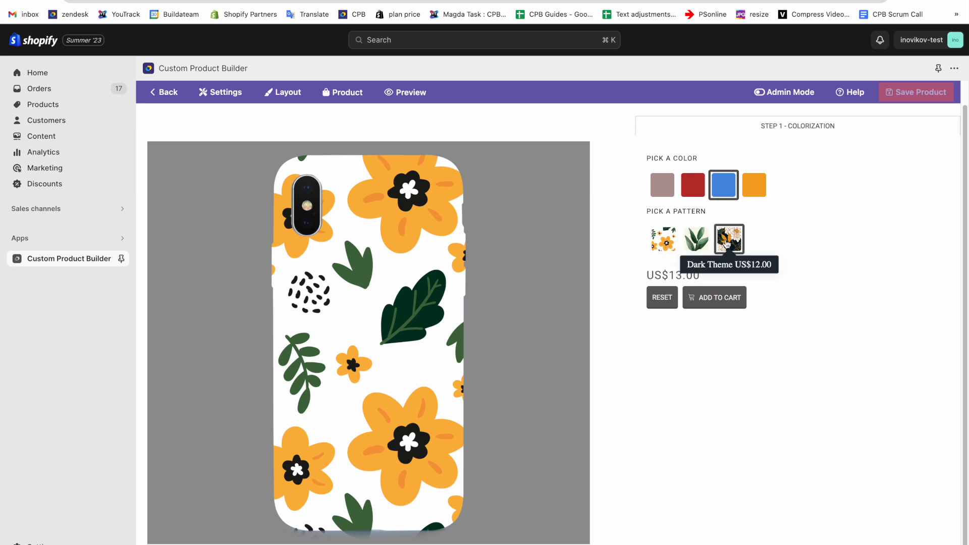
pyautogui.click(729, 238)
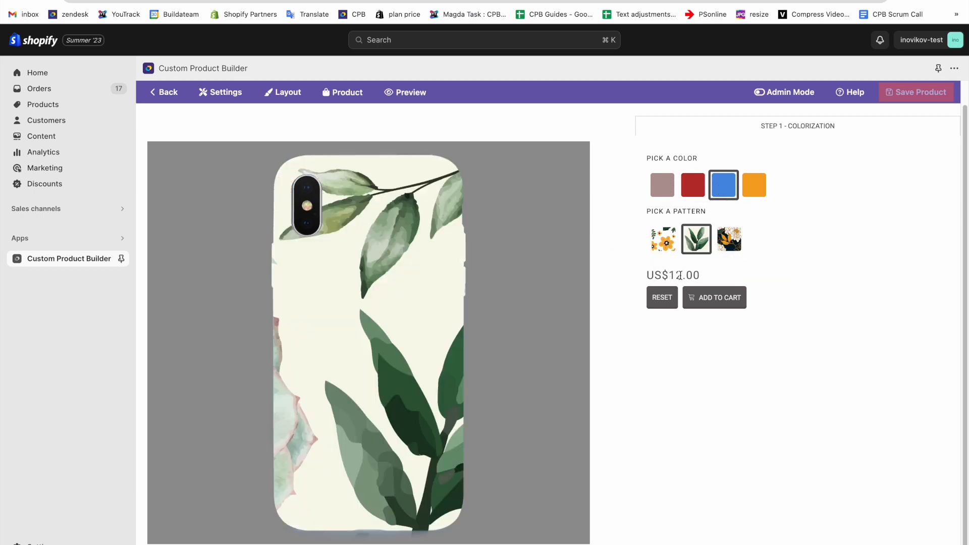
# - Return to Admin Mode and open the Pick A Color option of Step 1 - Colorization for editing at its clearing rules
pyautogui.click(785, 91)
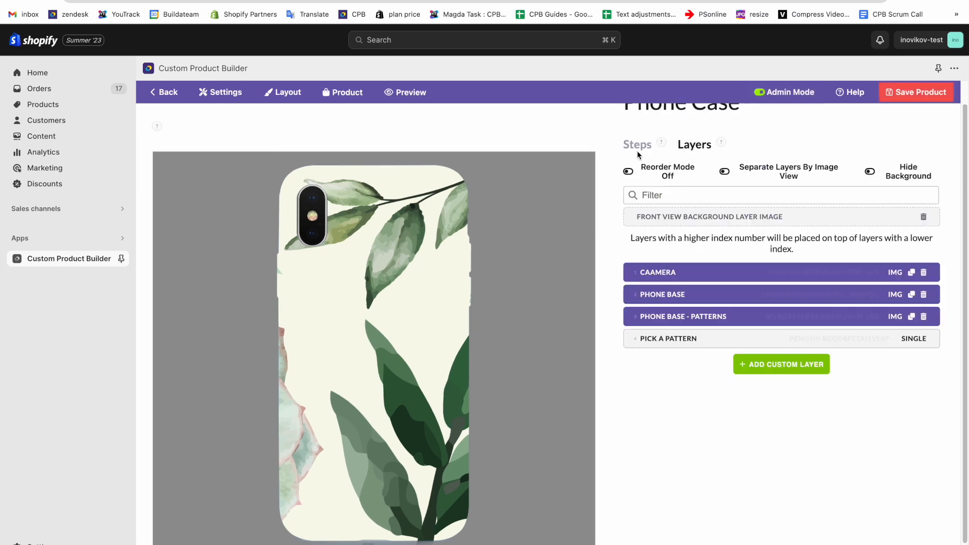
pyautogui.click(637, 144)
pyautogui.scroll(-1, 757, 249)
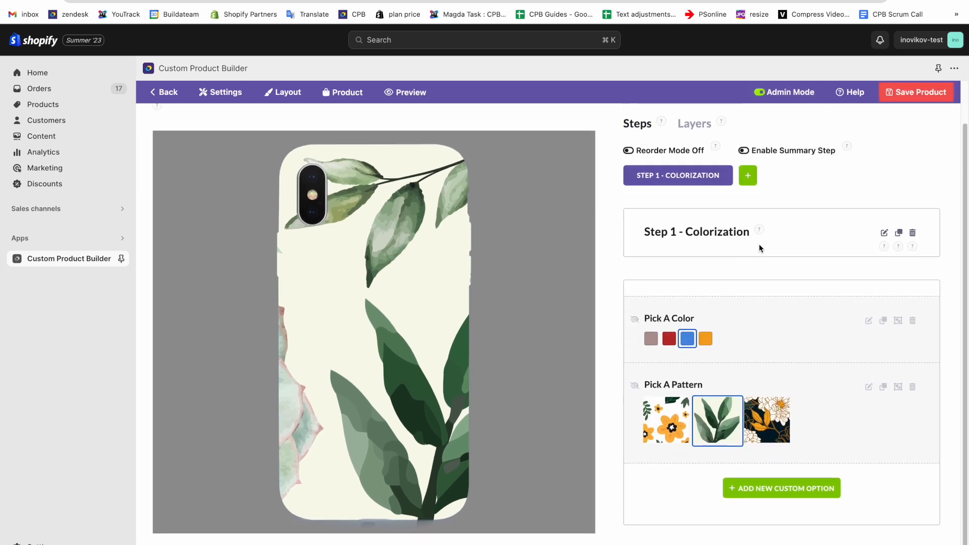
pyautogui.click(868, 321)
pyautogui.scroll(-10, 692, 257)
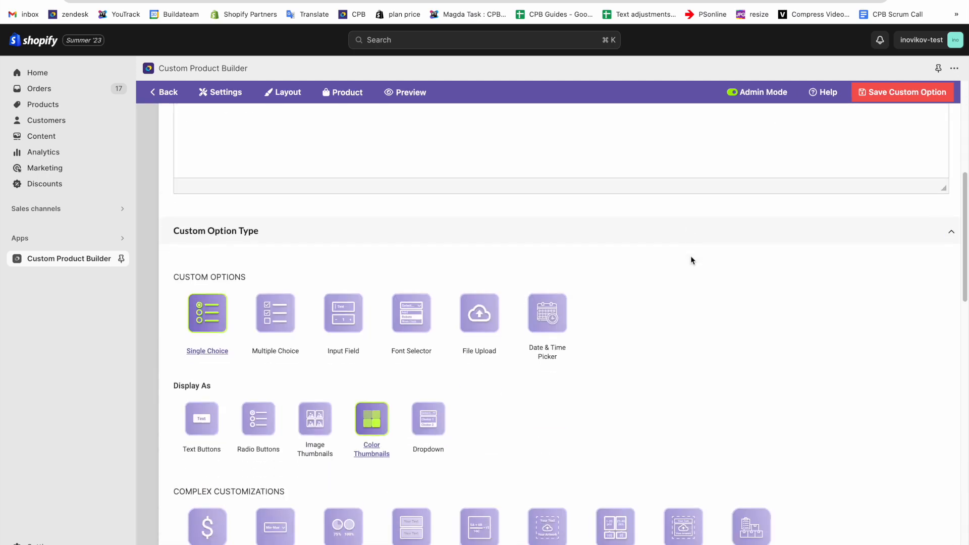
pyautogui.scroll(-10, 635, 259)
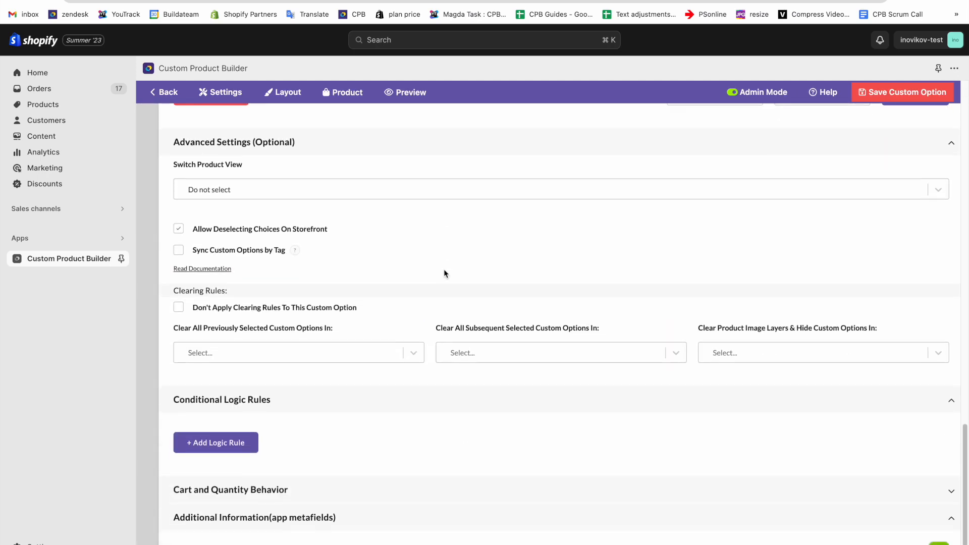
# - Set all three clearing rules of the Pick A Color option to This step and save the custom option
pyautogui.click(243, 351)
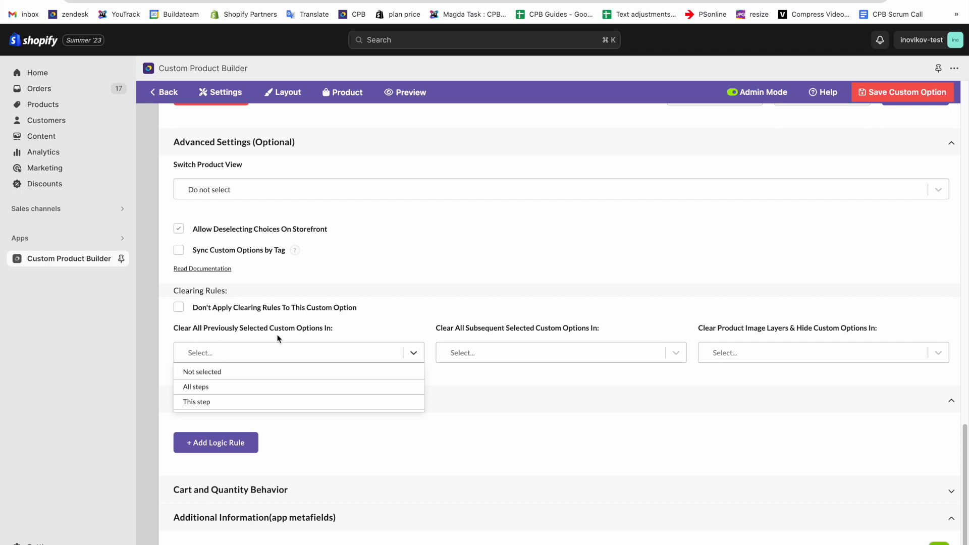
pyautogui.click(214, 403)
pyautogui.click(478, 352)
pyautogui.click(472, 403)
pyautogui.click(707, 354)
pyautogui.click(721, 402)
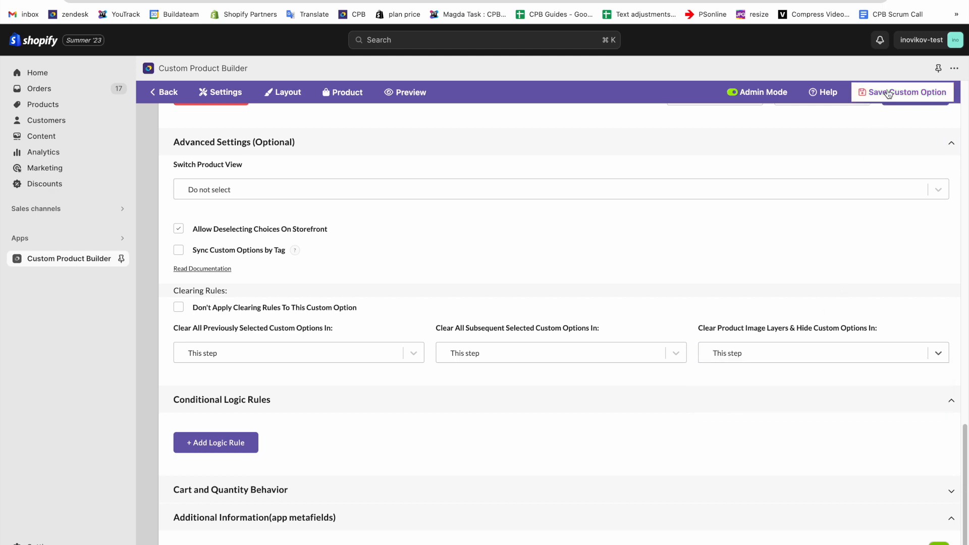
pyautogui.click(888, 94)
# - Open the Pick A Pattern option for editing and add a conditional logic rule to it
pyautogui.click(869, 386)
pyautogui.scroll(-20, 407, 259)
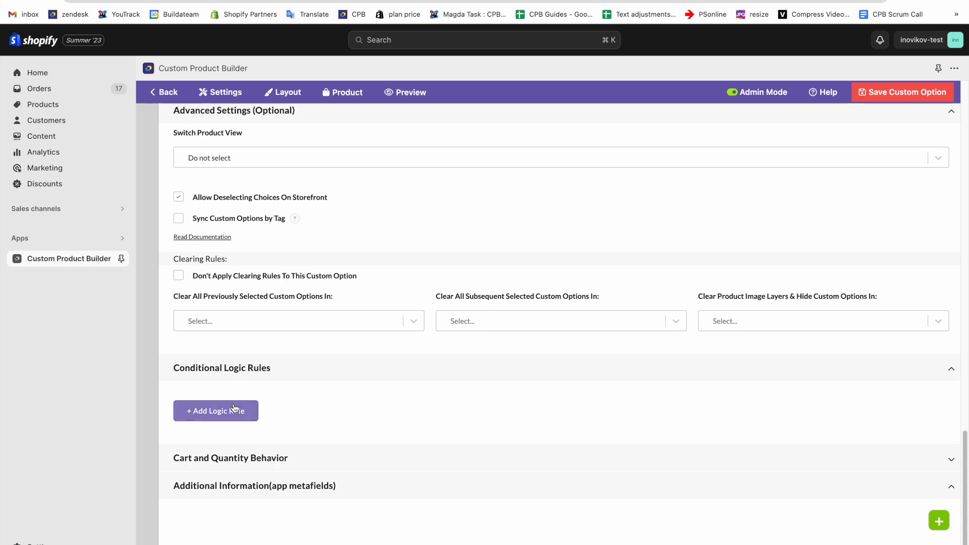
pyautogui.click(234, 410)
pyautogui.scroll(-2, 297, 323)
pyautogui.scroll(3, 286, 333)
# - Set all three clearing rules of Pick A Pattern to This step, then save the custom option and the product
pyautogui.click(283, 358)
pyautogui.click(222, 407)
pyautogui.click(531, 359)
pyautogui.click(507, 407)
pyautogui.click(742, 358)
pyautogui.click(738, 407)
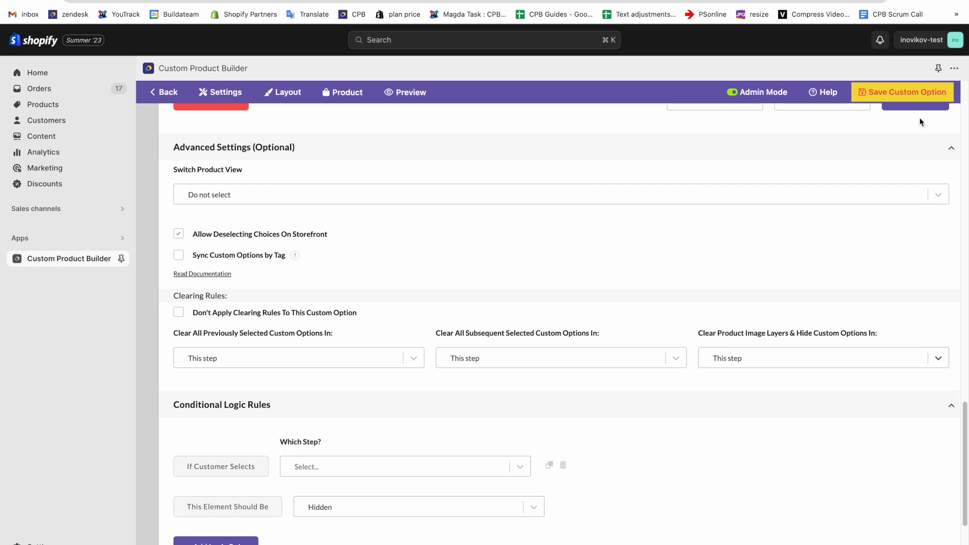
pyautogui.click(903, 92)
pyautogui.click(916, 92)
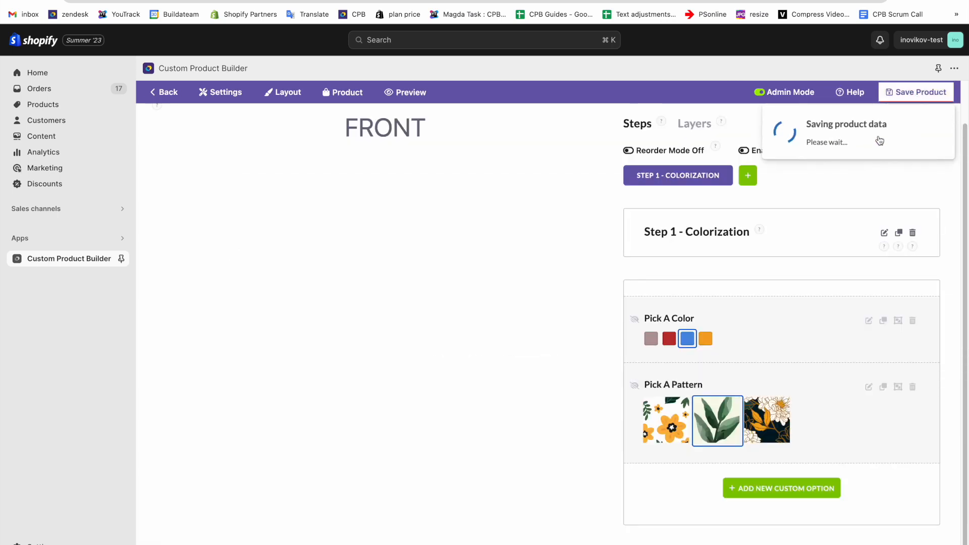
# - Test the clearing rules in the storefront view by alternating between Beige, Cherry, Blue and Orange colors and the three patterns
pyautogui.click(800, 100)
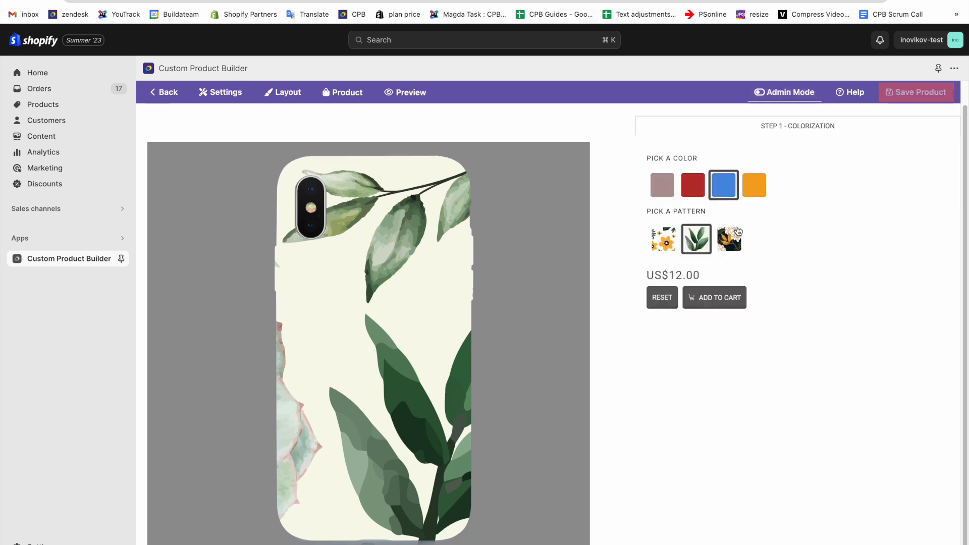
pyautogui.click(665, 194)
pyautogui.click(697, 239)
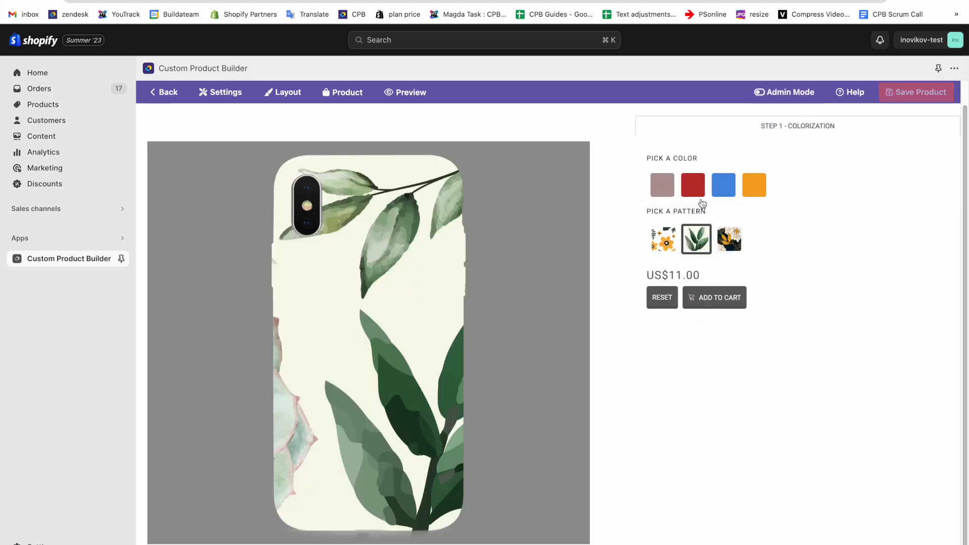
pyautogui.click(693, 186)
pyautogui.click(663, 239)
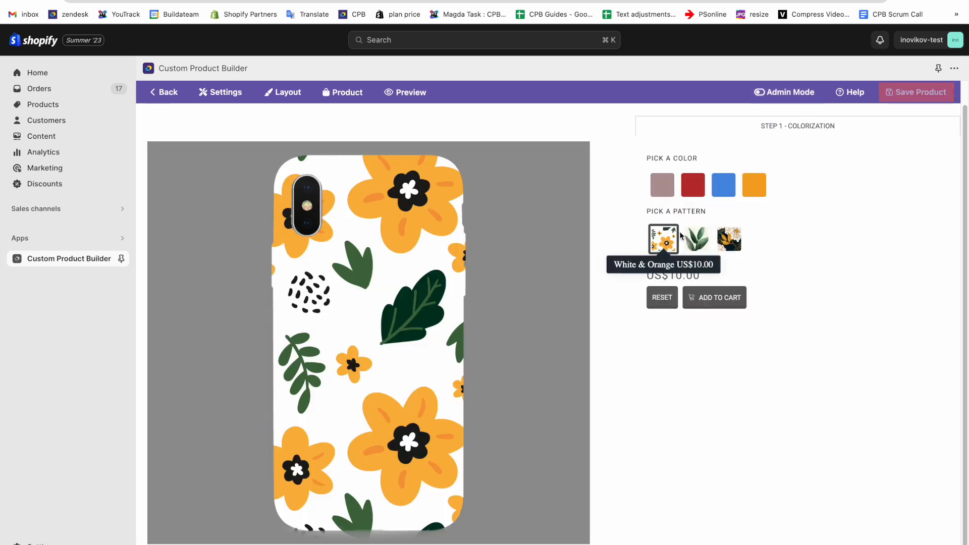
pyautogui.click(723, 185)
pyautogui.click(729, 239)
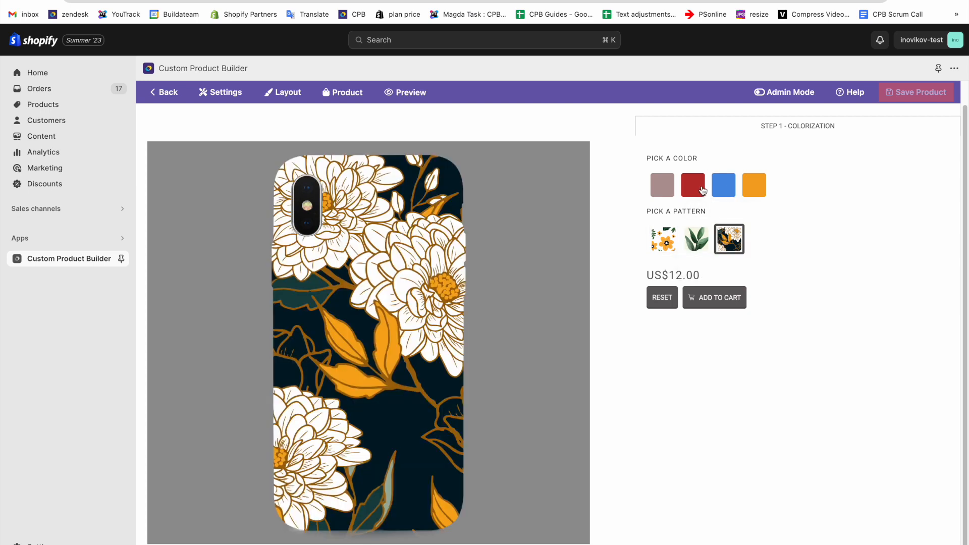
pyautogui.click(754, 187)
pyautogui.click(664, 248)
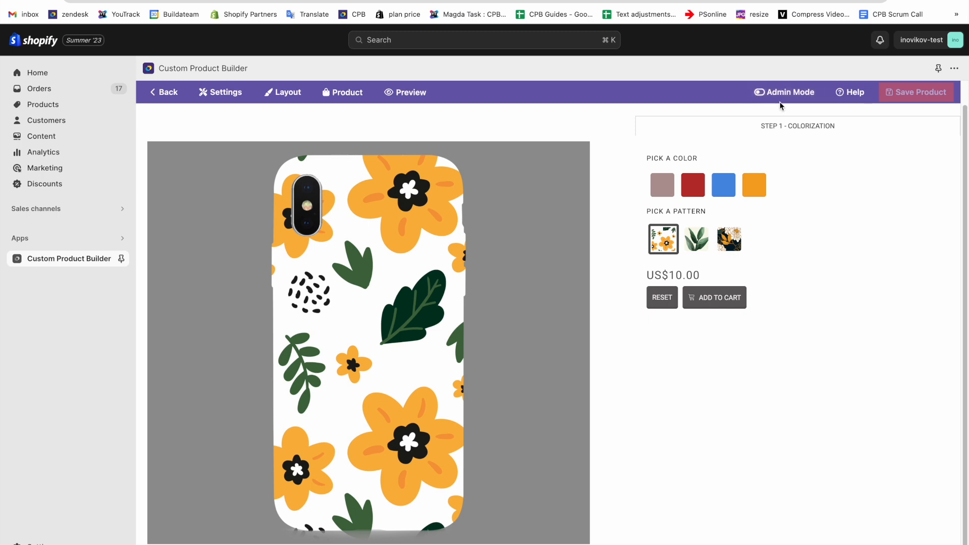
# - Add Orange as the default choice for Pick A Color in the product settings and apply it
pyautogui.click(225, 93)
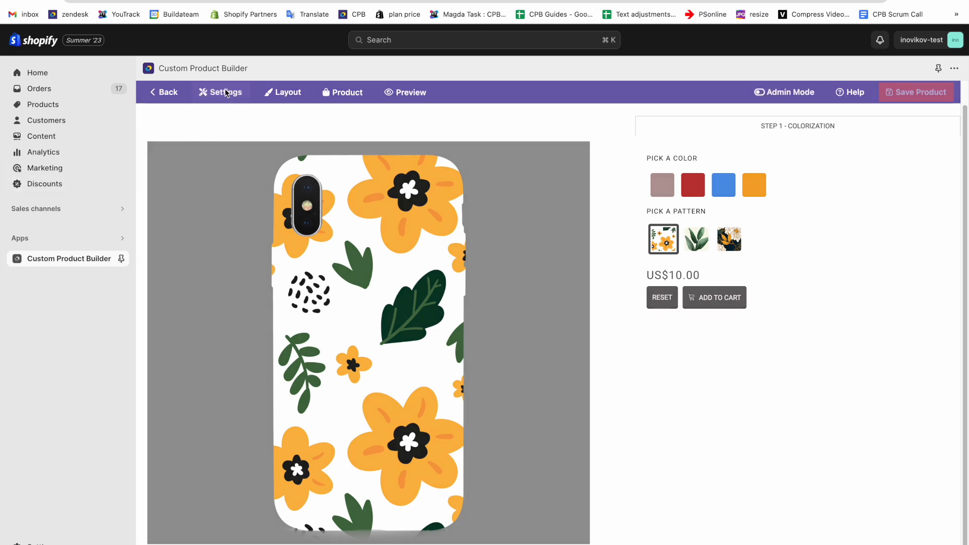
pyautogui.click(440, 159)
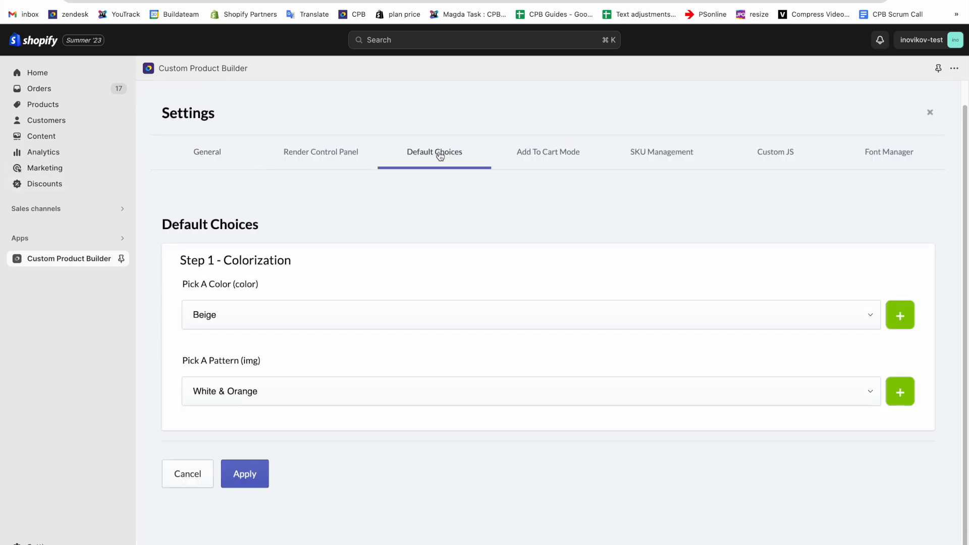
pyautogui.click(307, 323)
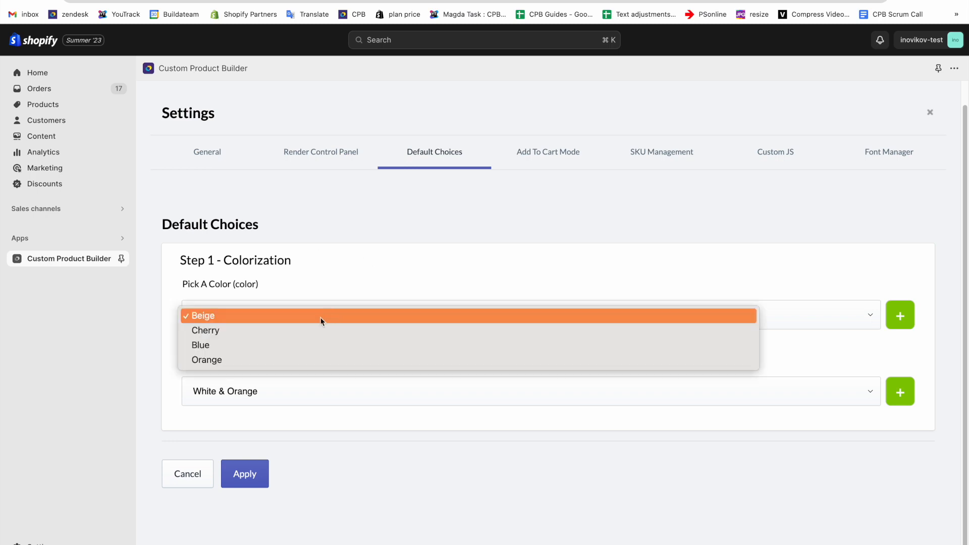
pyautogui.click(225, 360)
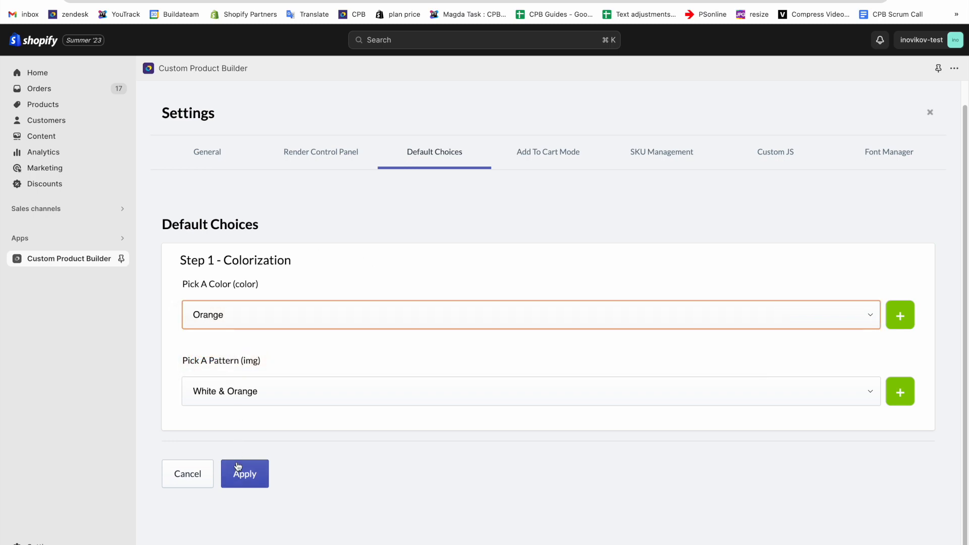
pyautogui.click(896, 316)
pyautogui.click(244, 478)
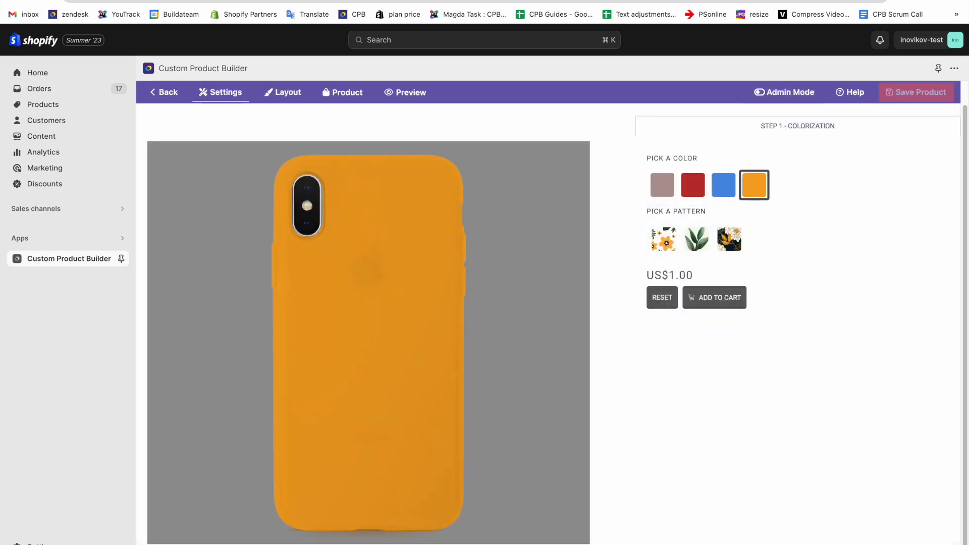
# - Return to Admin Mode, add a new step titled "Step 2 - Customization" and save it
pyautogui.click(791, 95)
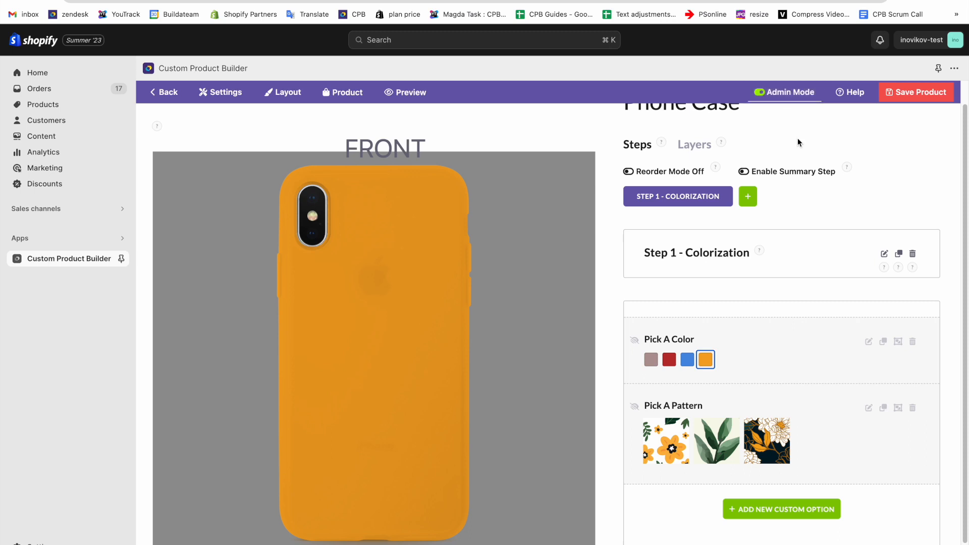
pyautogui.scroll(-1, 800, 146)
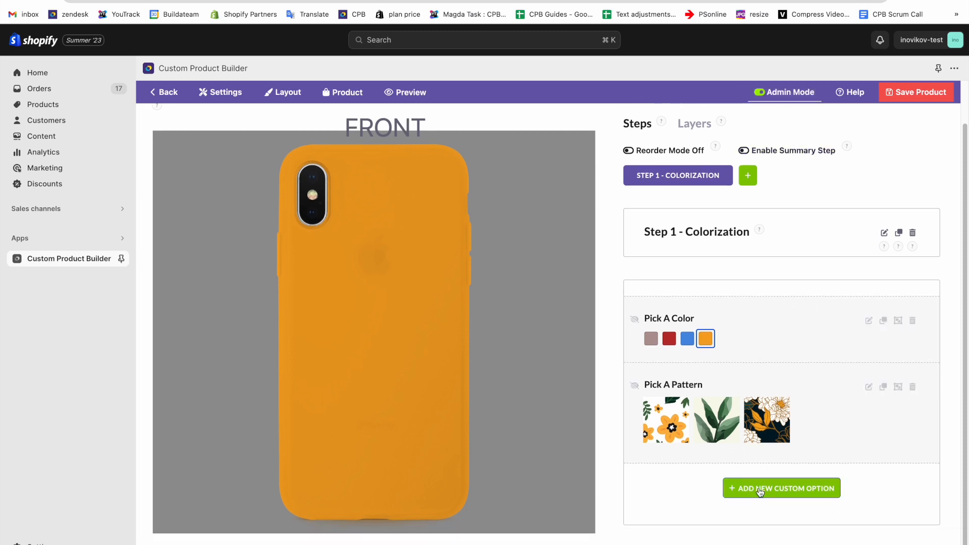
pyautogui.scroll(2, 749, 235)
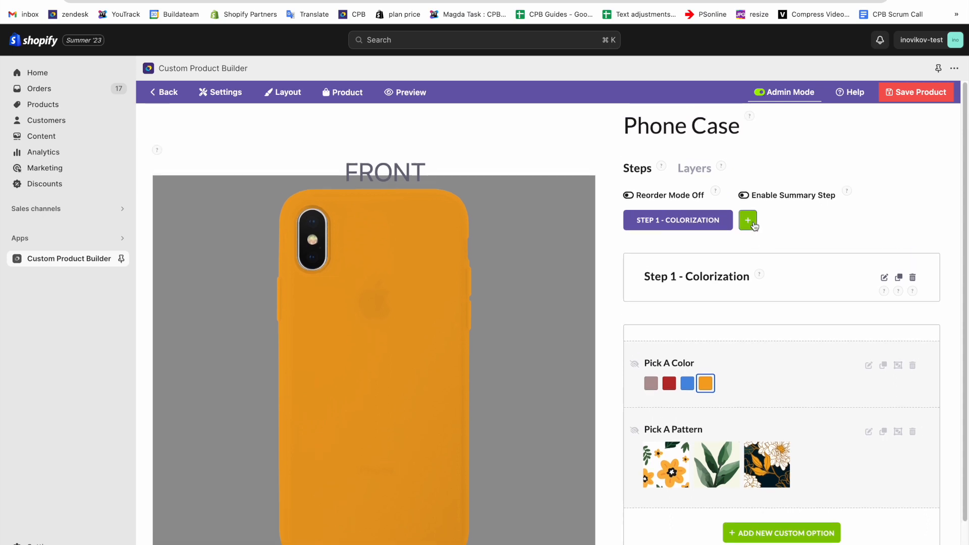
pyautogui.click(749, 221)
pyautogui.click(396, 231)
pyautogui.write('Step 2 - Custo')
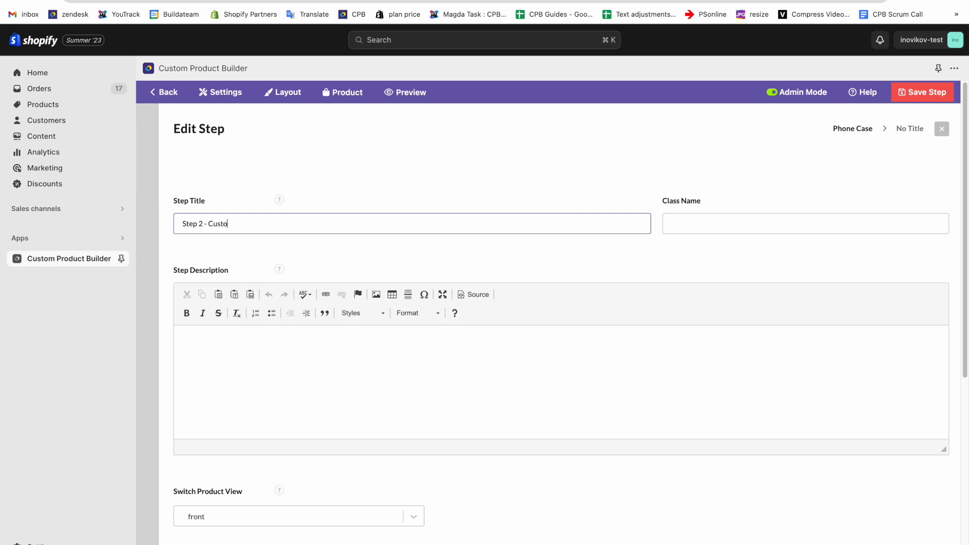
pyautogui.click(919, 92)
# - Add the first custom option to Step 2 - Customization and title it "Upload Your Image"
pyautogui.scroll(-1, 680, 252)
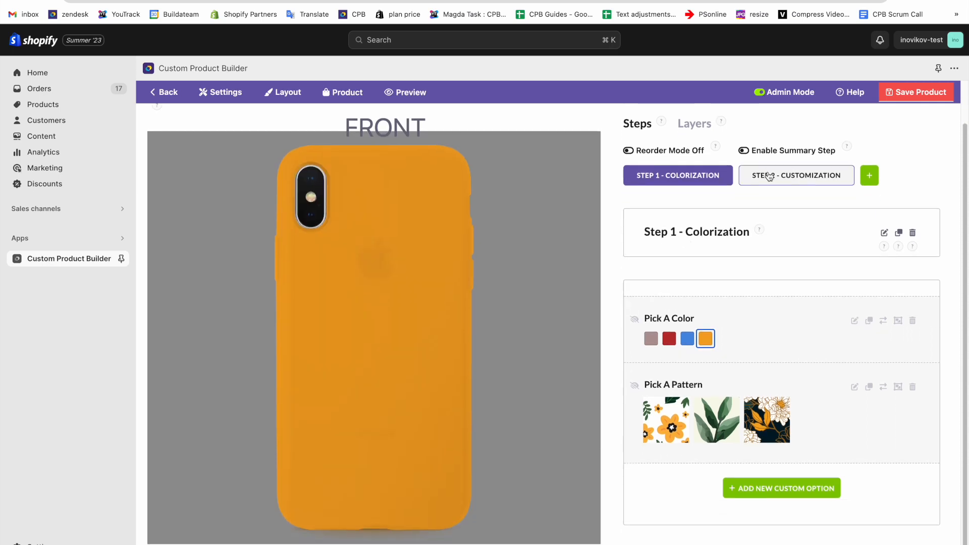
pyautogui.click(761, 177)
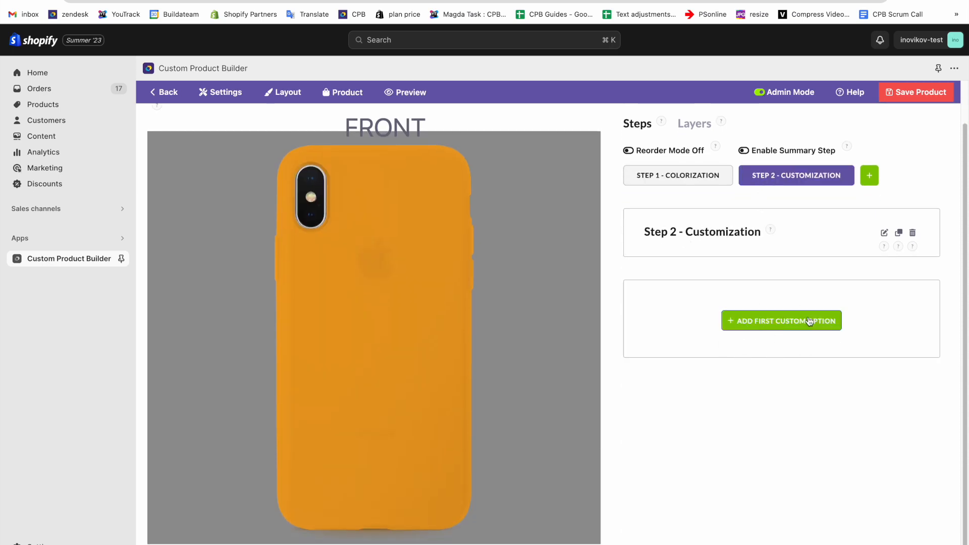
pyautogui.click(775, 325)
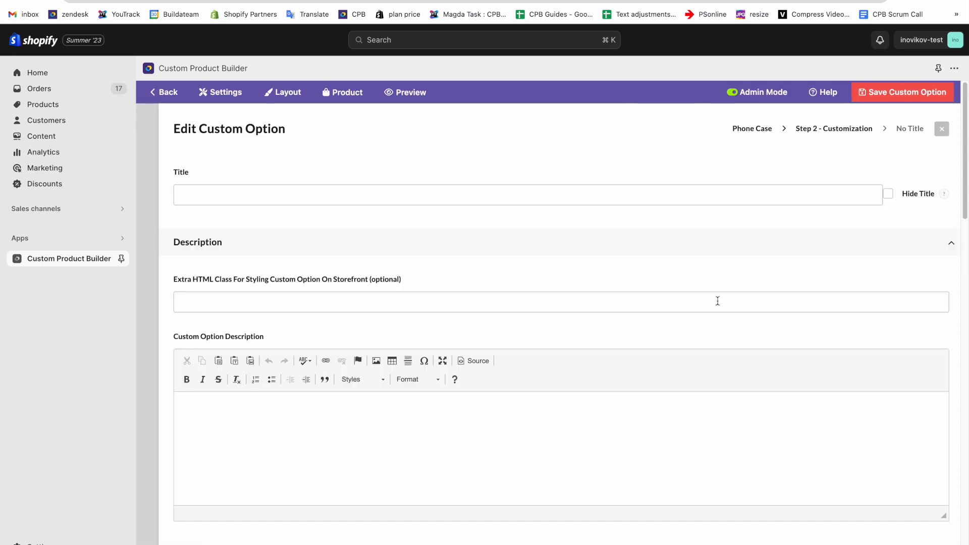
pyautogui.click(503, 201)
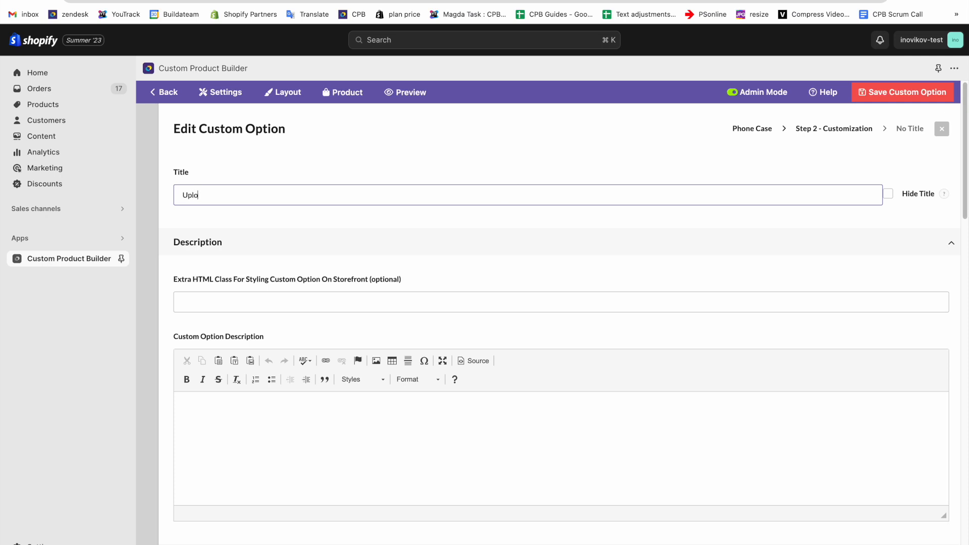
pyautogui.write('Upload You')
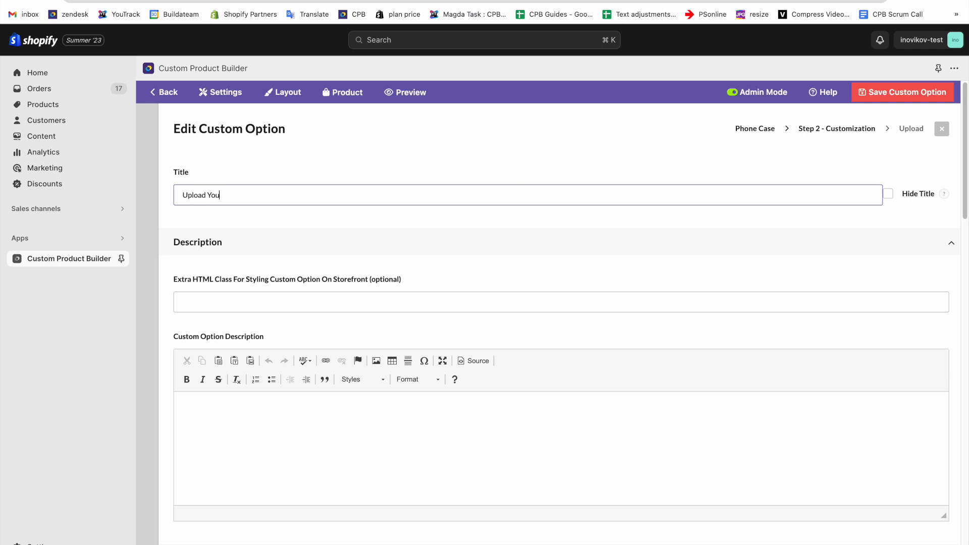
pyautogui.write('r Image')
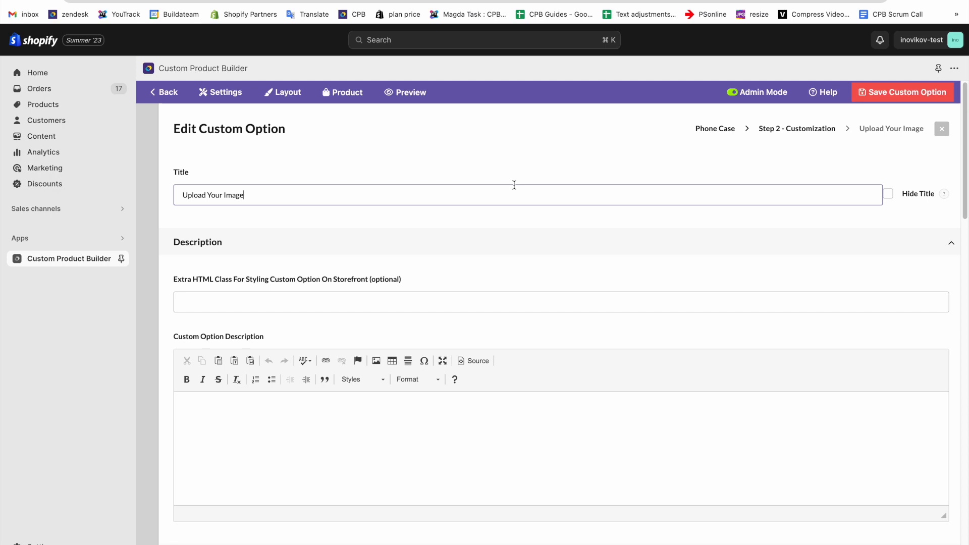
# - Set the option's type to File Upload and save the custom option
pyautogui.scroll(-8, 767, 156)
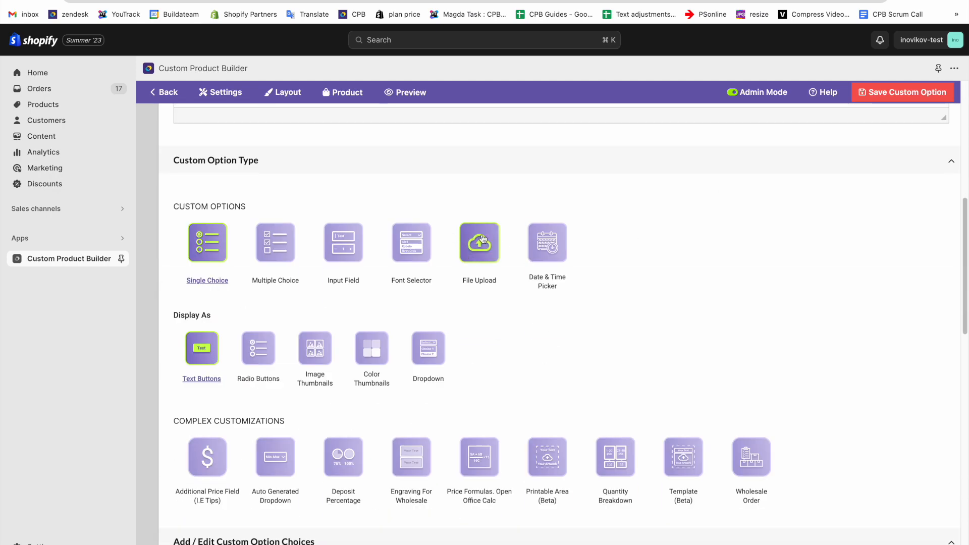
pyautogui.click(489, 239)
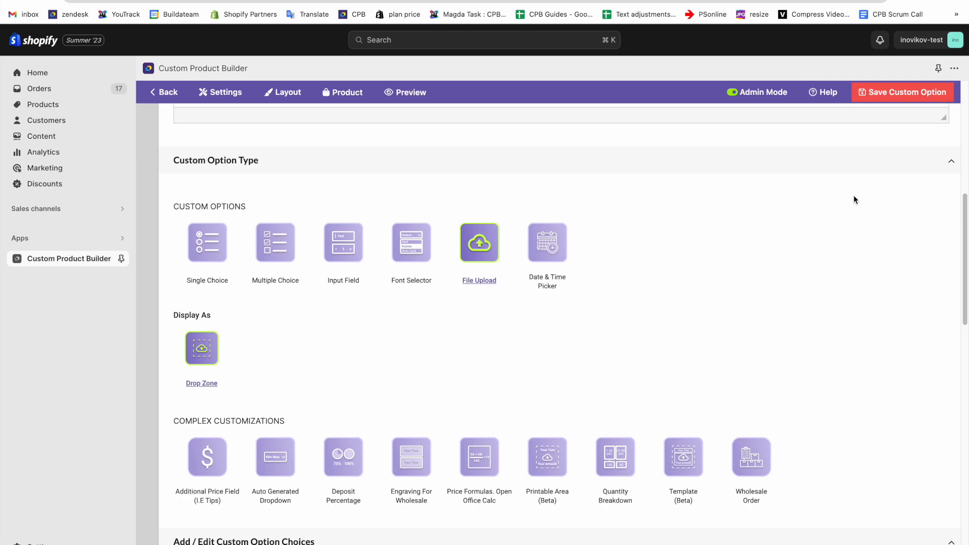
pyautogui.scroll(-13, 848, 205)
pyautogui.scroll(4, 541, 275)
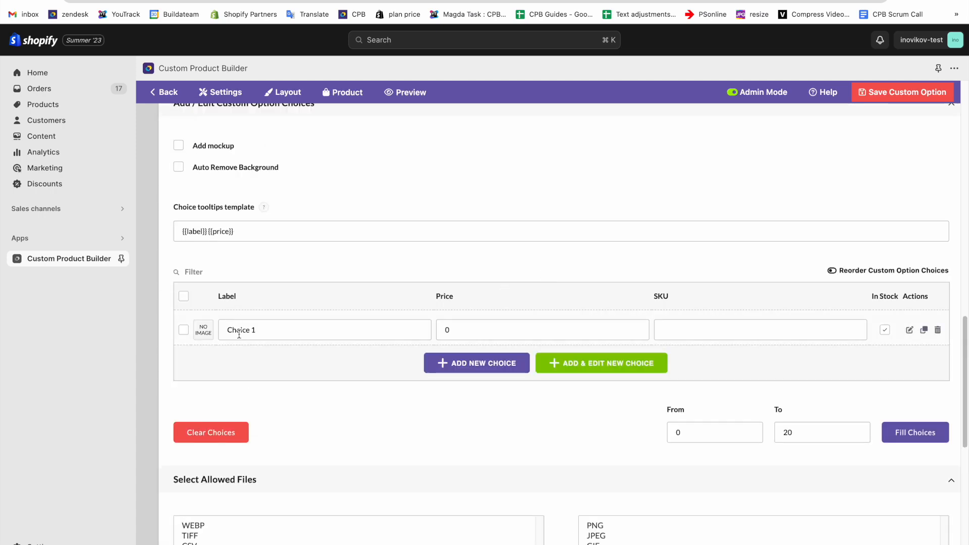
pyautogui.click(888, 97)
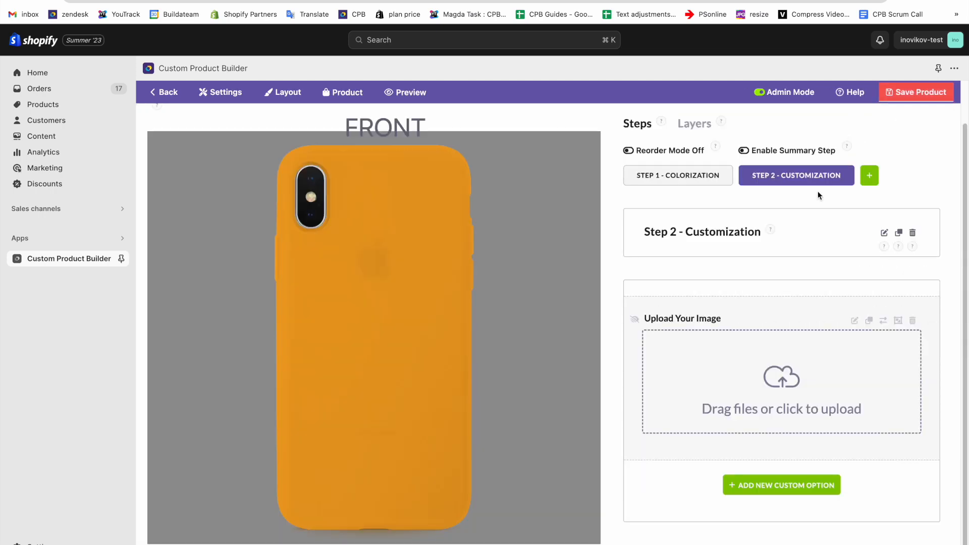
# - Add an Image Area layer titled "Upload An Image", placed over the logo beside the camera and shrunk slightly
pyautogui.click(703, 169)
pyautogui.click(775, 396)
pyautogui.click(687, 346)
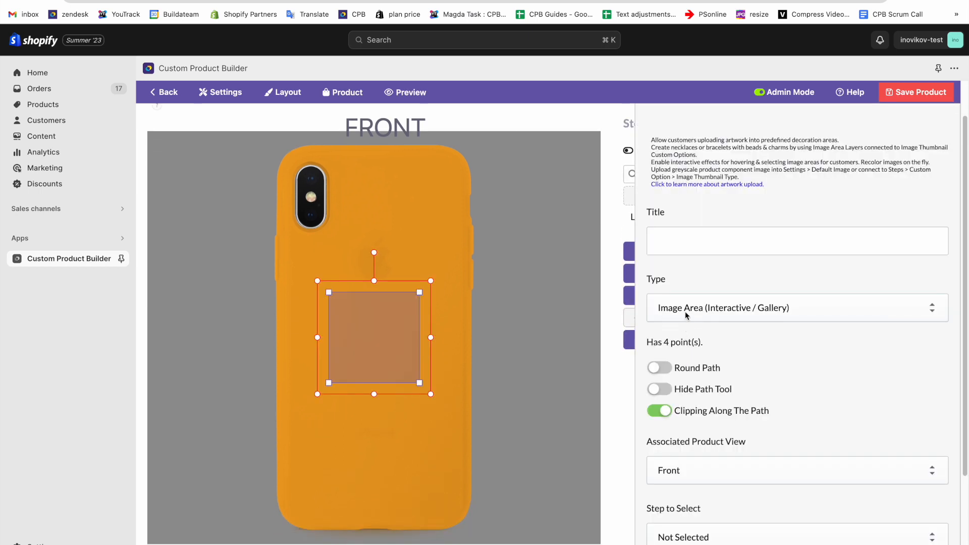
pyautogui.moveTo(382, 338); pyautogui.dragTo(381, 267)
pyautogui.moveTo(430, 322); pyautogui.dragTo(425, 316)
pyautogui.moveTo(397, 282); pyautogui.dragTo(399, 278)
pyautogui.click(779, 241)
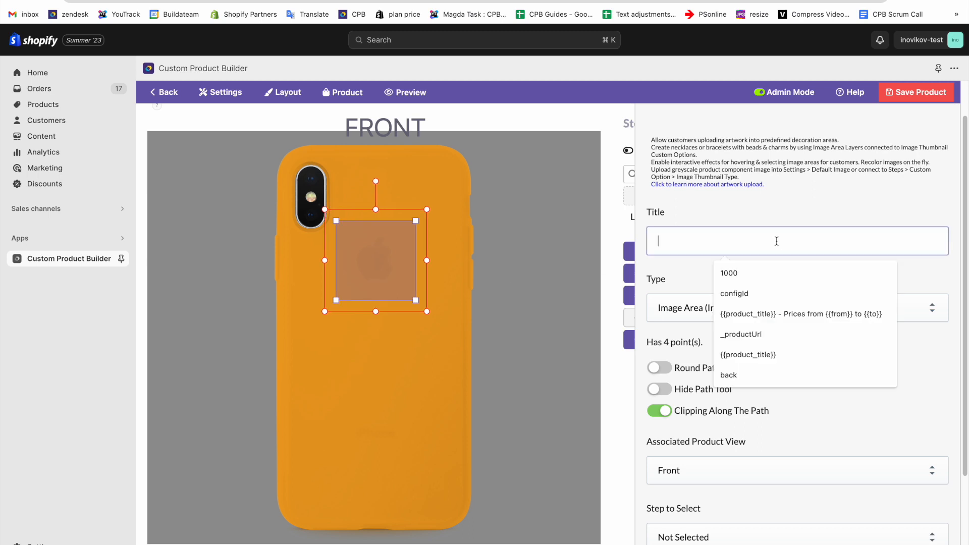
pyautogui.write('Upload An Image')
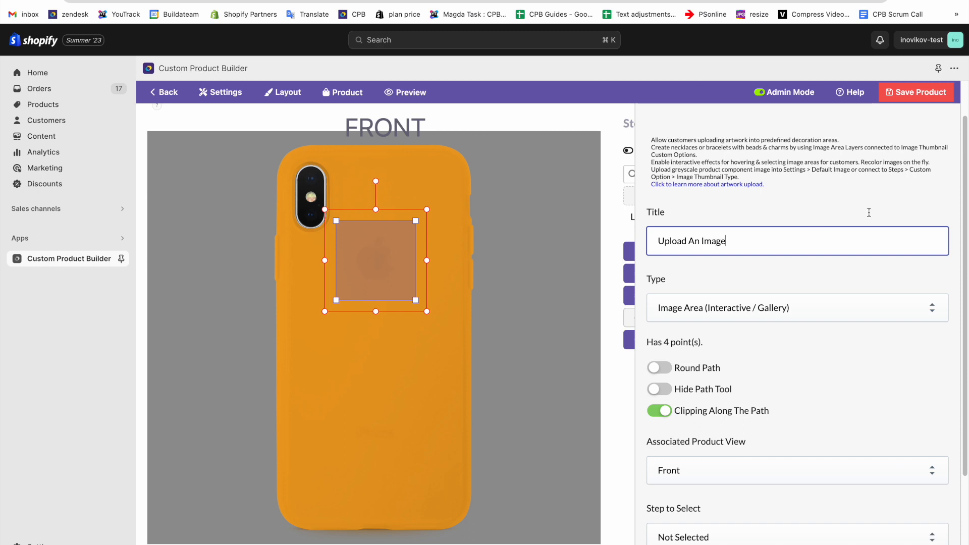
# - Enable displaying the layer's image from a file upload custom option, with Step 2 - Customization as the source step
pyautogui.scroll(2, 822, 156)
pyautogui.click(816, 121)
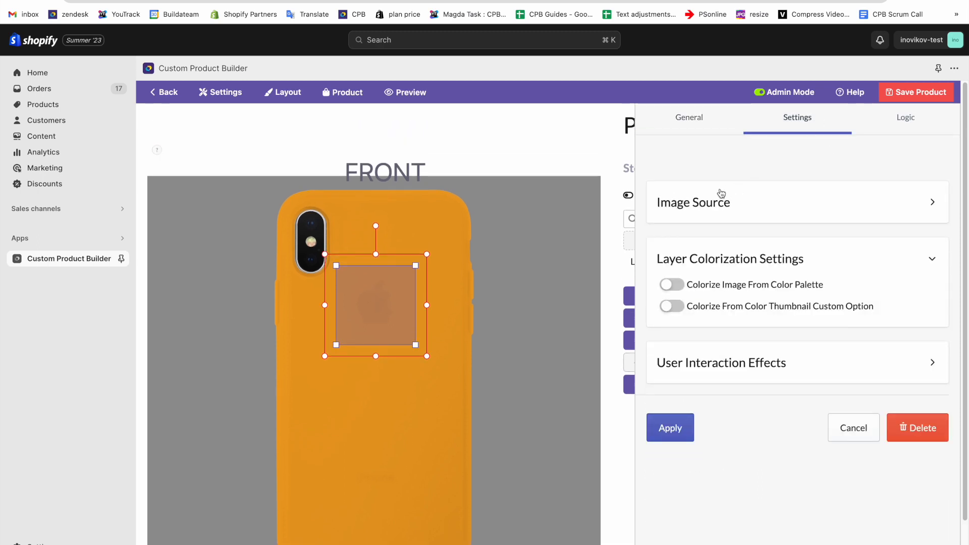
pyautogui.click(679, 202)
pyautogui.scroll(-2, 751, 254)
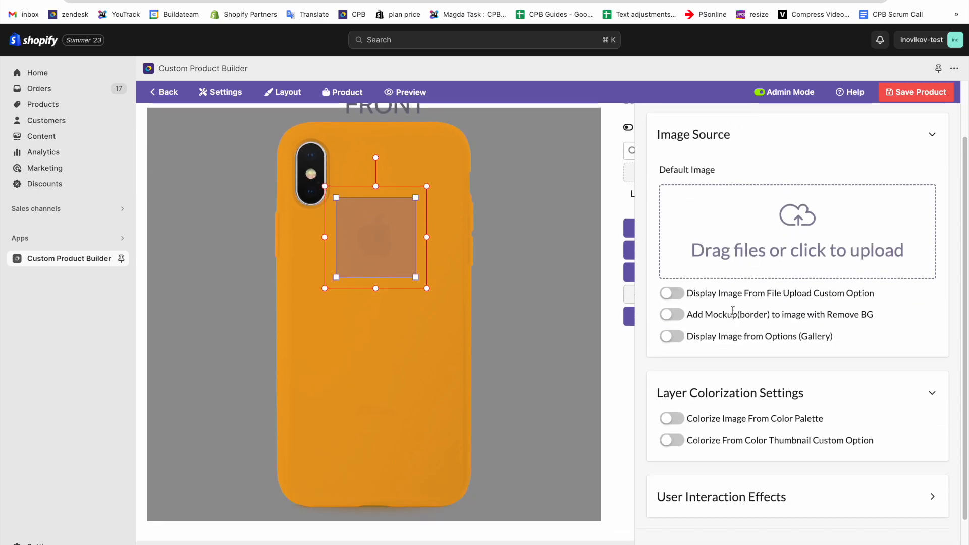
pyautogui.click(670, 294)
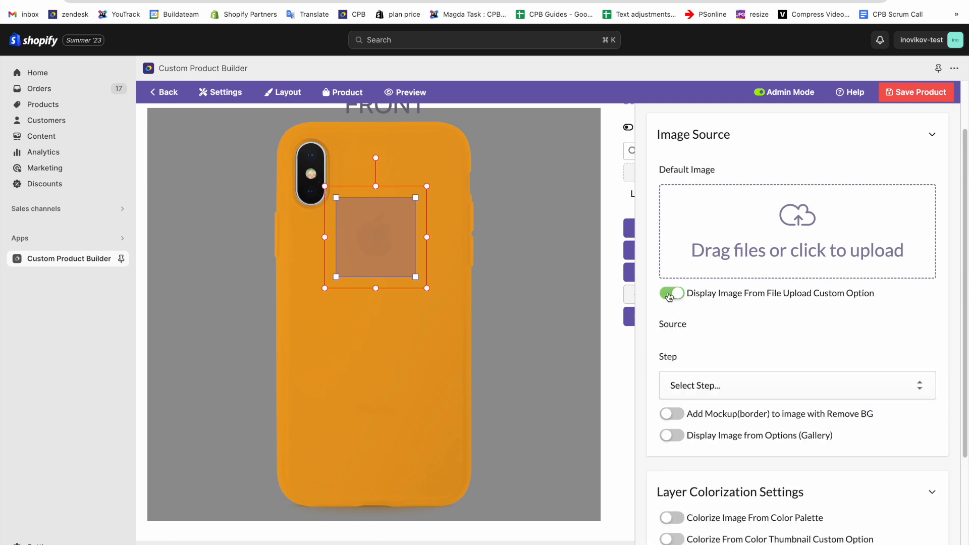
pyautogui.click(707, 393)
pyautogui.click(712, 415)
# - Select Upload Your Image as the layer's source custom option and Choice 1 as its choice
pyautogui.scroll(-4, 712, 353)
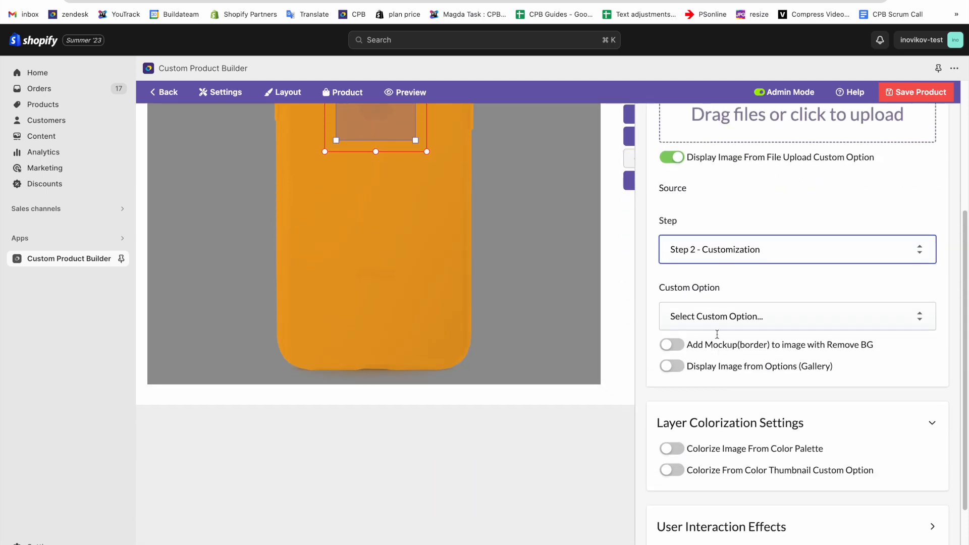
pyautogui.click(715, 317)
pyautogui.click(709, 330)
pyautogui.scroll(-2, 714, 330)
pyautogui.click(714, 327)
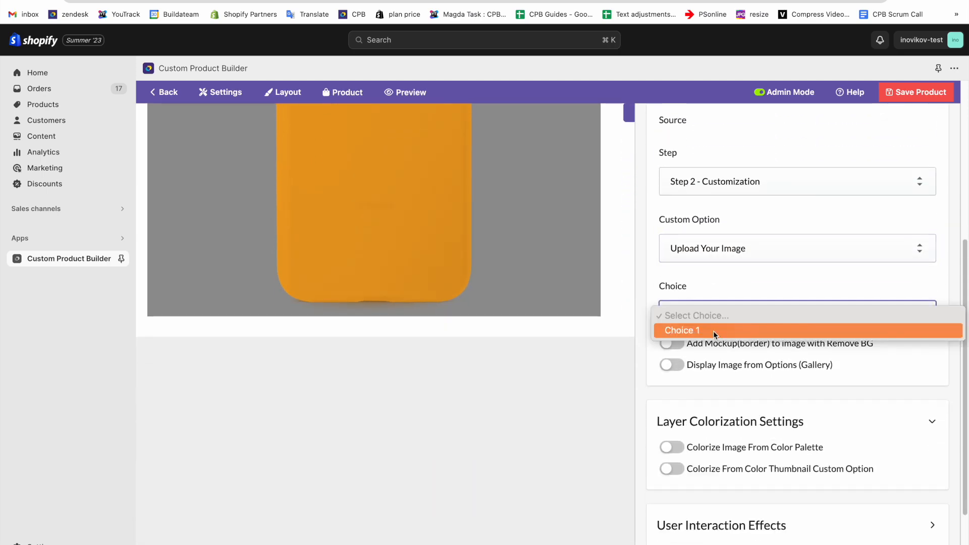
pyautogui.click(711, 332)
# - Apply the image area layer's settings and save the product
pyautogui.scroll(-3, 711, 331)
pyautogui.click(679, 508)
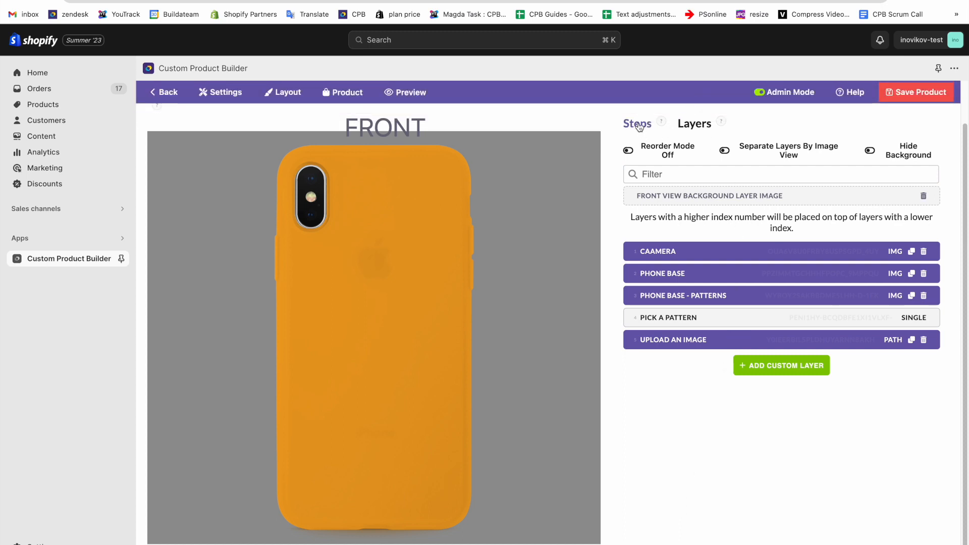
pyautogui.click(908, 92)
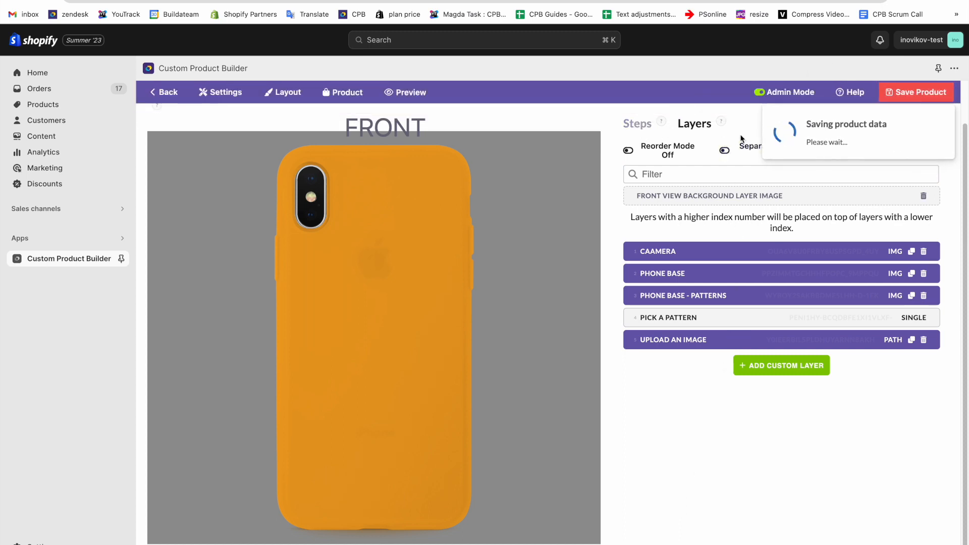
# - Test the storefront image upload with the screenshot taken at 09.30.15, removing its background and deleting the preview
pyautogui.click(788, 95)
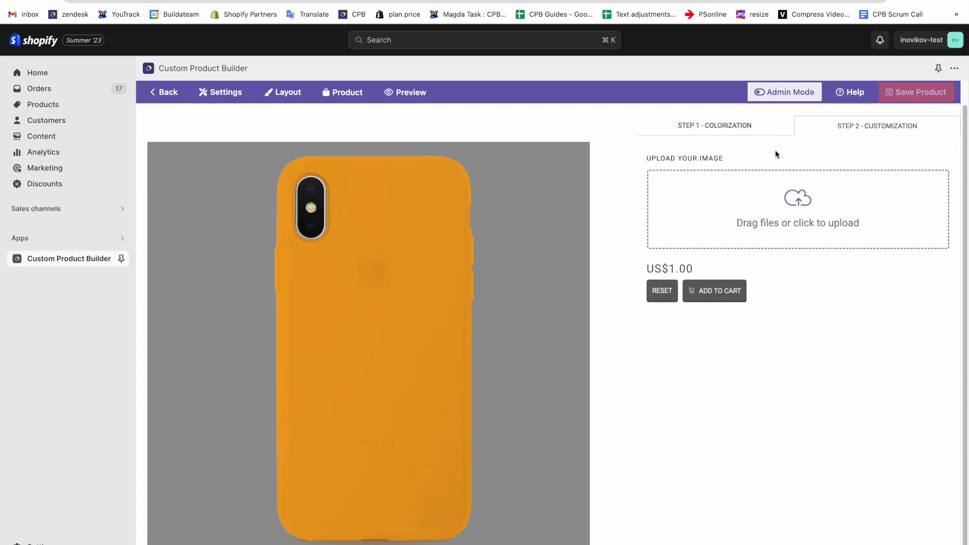
pyautogui.click(761, 196)
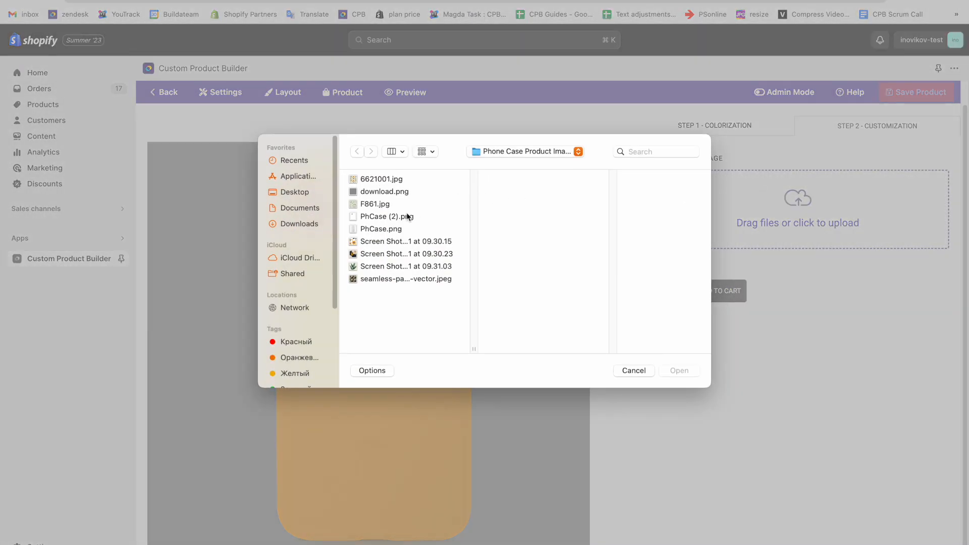
pyautogui.click(394, 241)
pyautogui.click(685, 370)
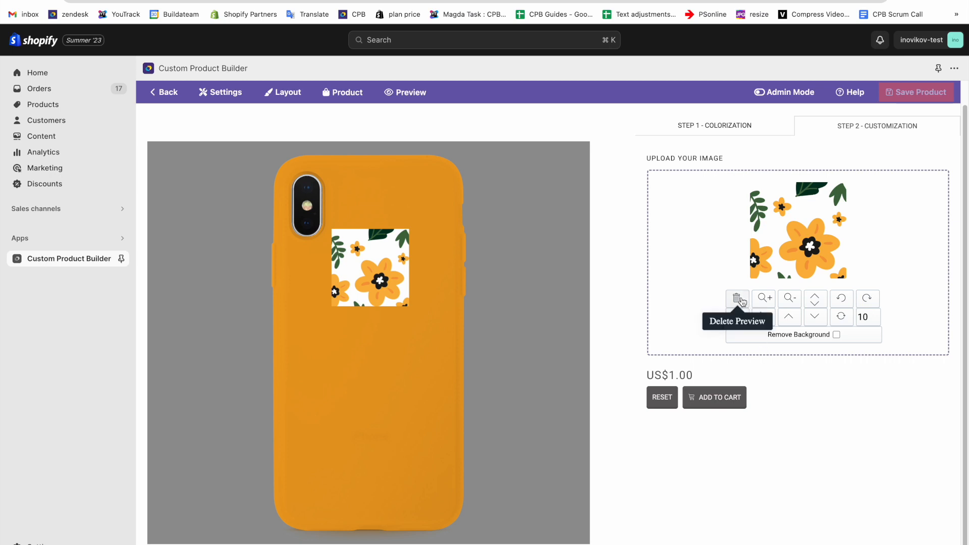
pyautogui.click(837, 335)
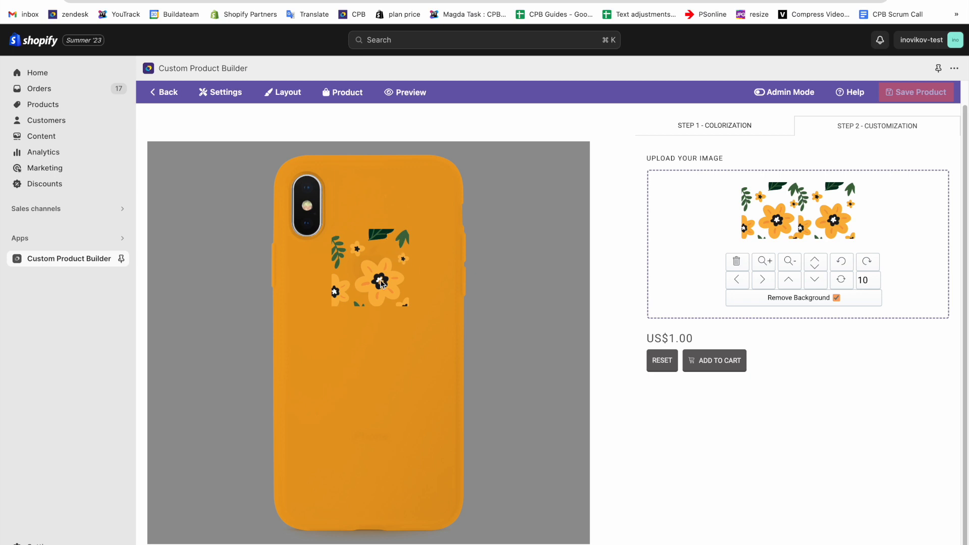
pyautogui.click(737, 261)
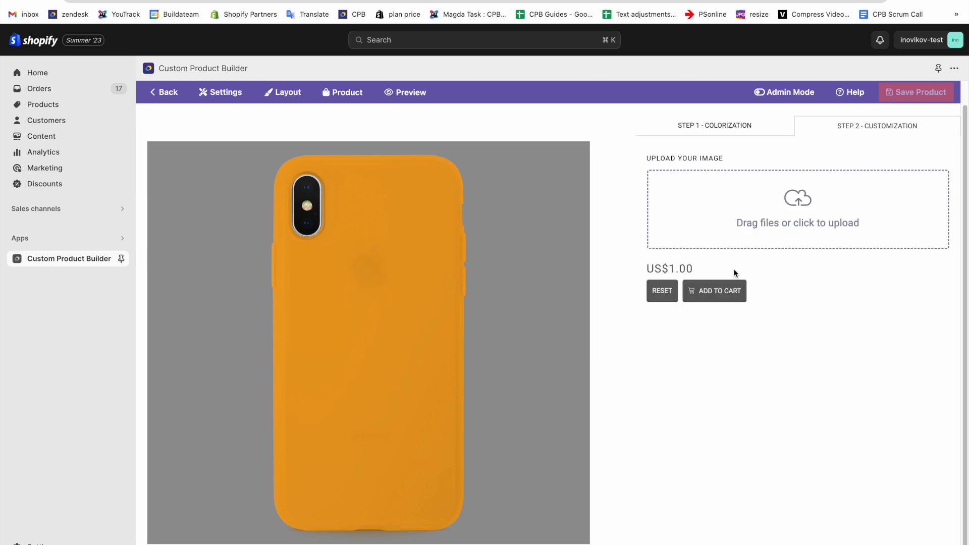
# - Return to Admin Mode and add a new Step 2 custom option titled "Add A Monogram"
pyautogui.click(783, 96)
pyautogui.click(637, 145)
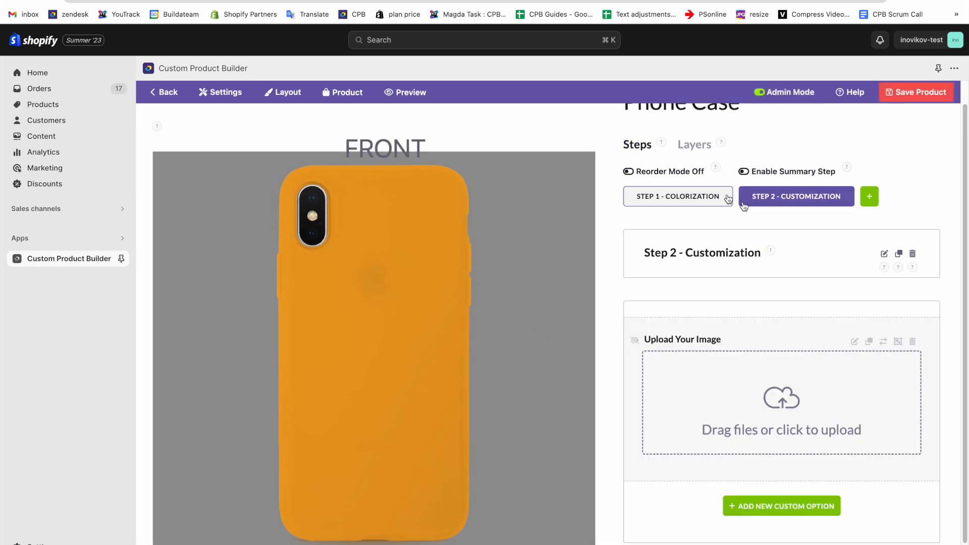
pyautogui.scroll(-1, 775, 302)
pyautogui.click(791, 486)
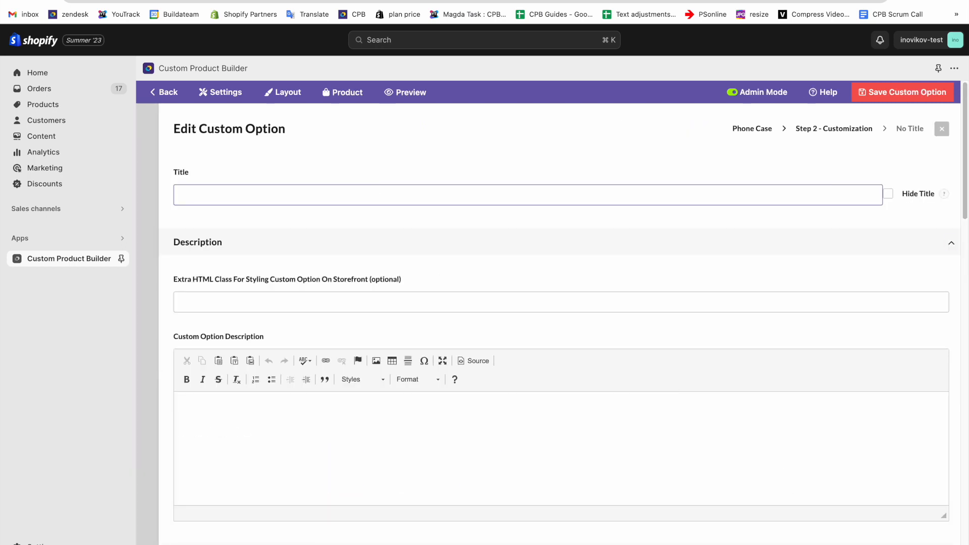
pyautogui.write('Add A Monogram')
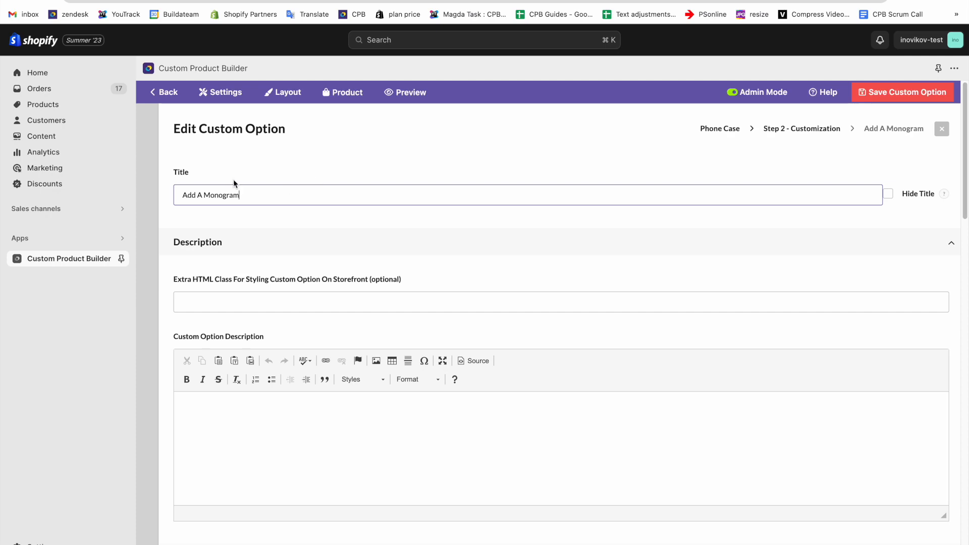
# - Set the monogram option's type to Input Field and label its choice "Add Your Text"
pyautogui.scroll(-8, 243, 180)
pyautogui.click(345, 221)
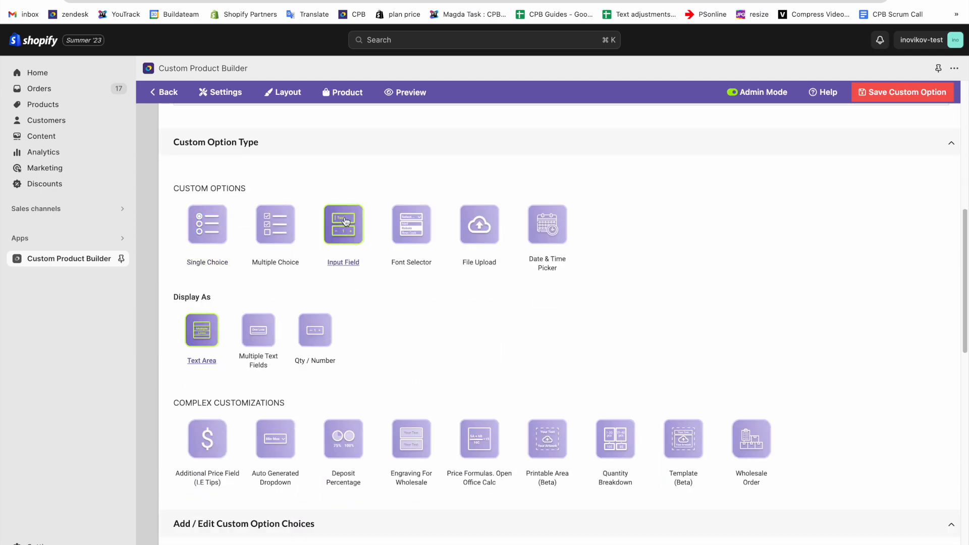
pyautogui.scroll(-7, 337, 301)
pyautogui.click(206, 332)
pyautogui.write('Add Your Text')
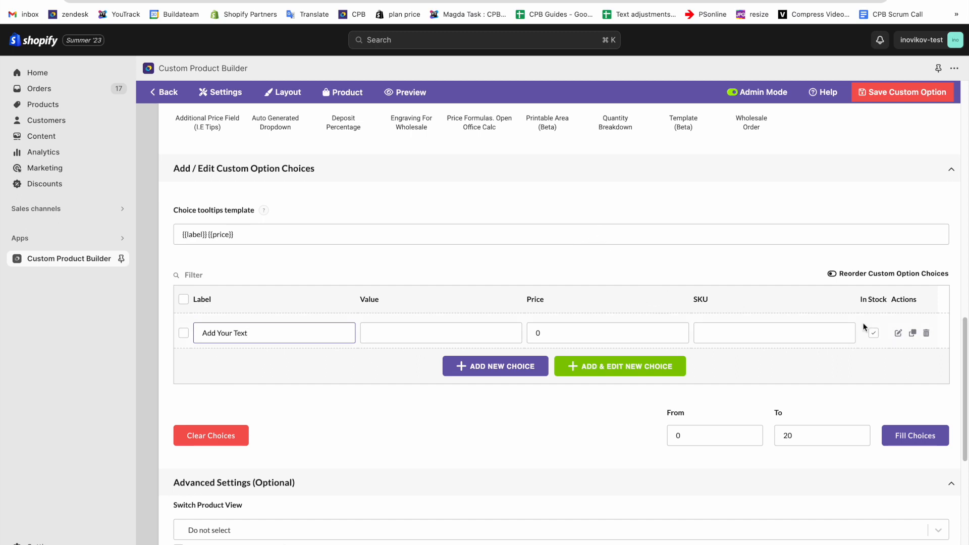
# - Set the Add Your Text choice's maximal length to 3 and show the characters counter
pyautogui.click(899, 334)
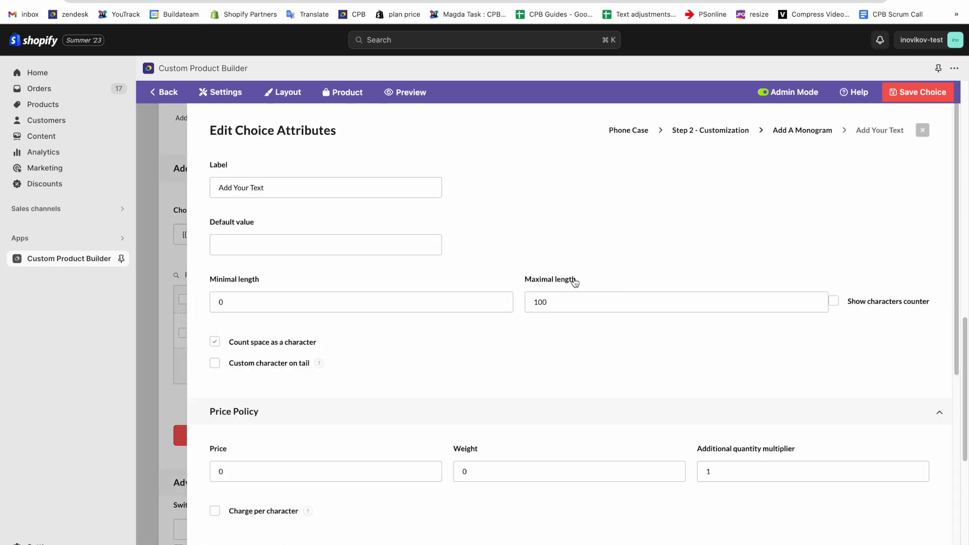
pyautogui.moveTo(560, 302); pyautogui.dragTo(503, 295)
pyautogui.write('3')
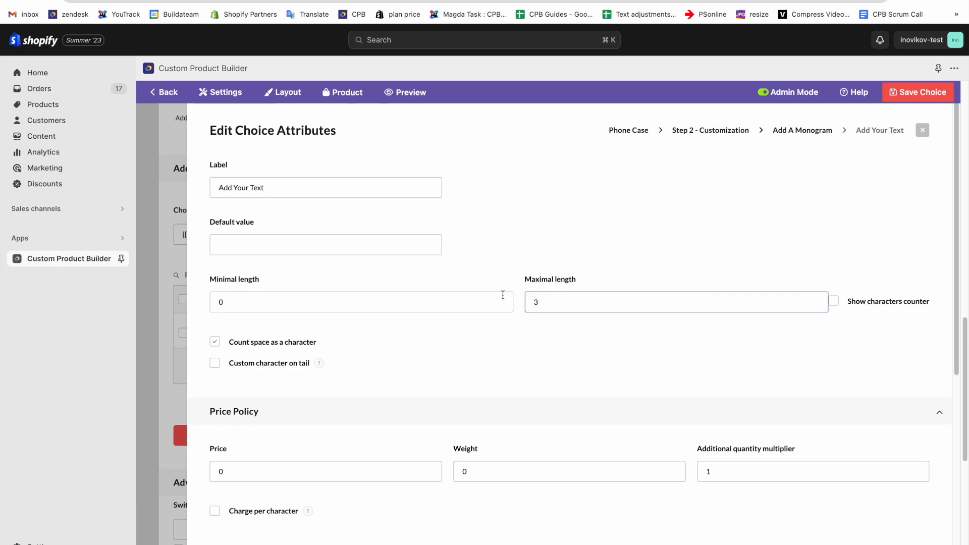
pyautogui.click(862, 309)
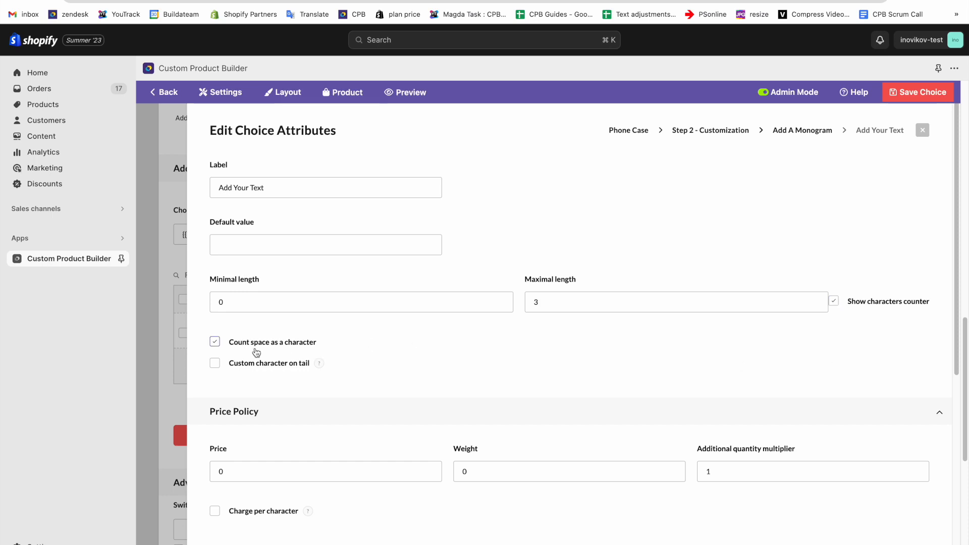
# - Make the Add Your Text choice charge per character at a price of 1, and save the choice and the custom option
pyautogui.scroll(-3, 296, 338)
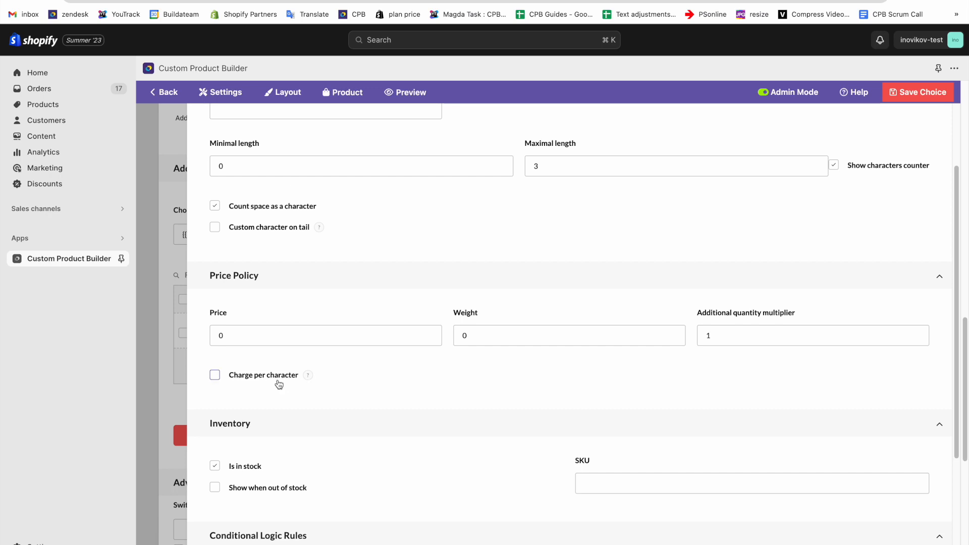
pyautogui.click(214, 379)
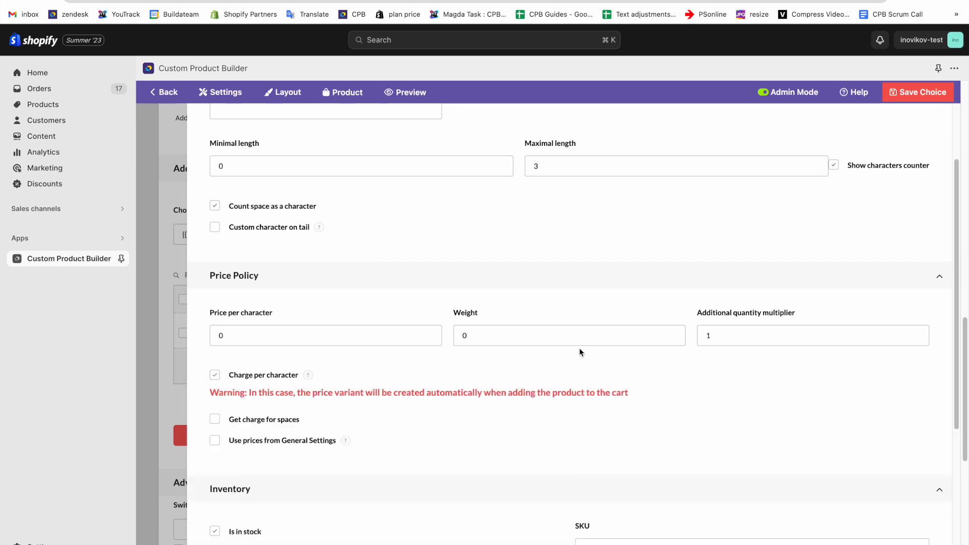
pyautogui.click(266, 338)
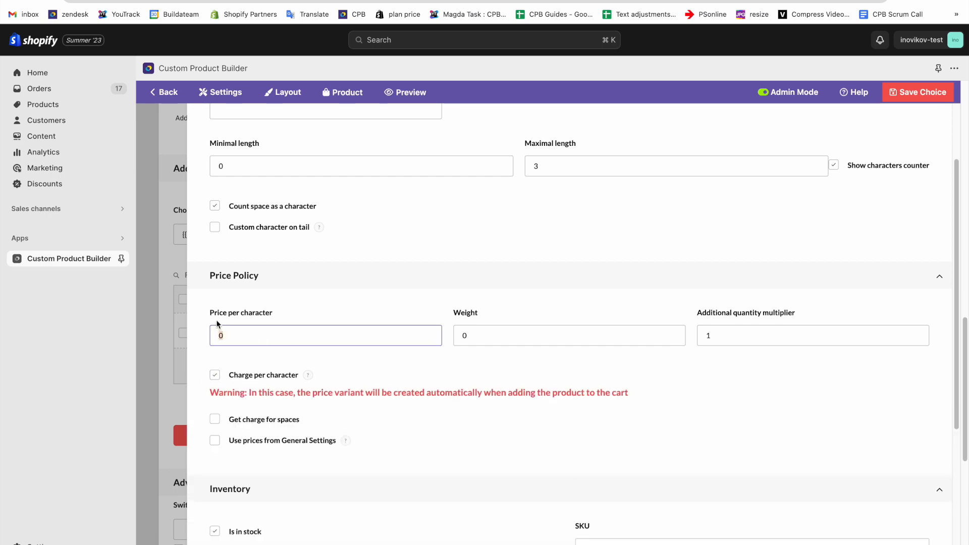
pyautogui.write('1')
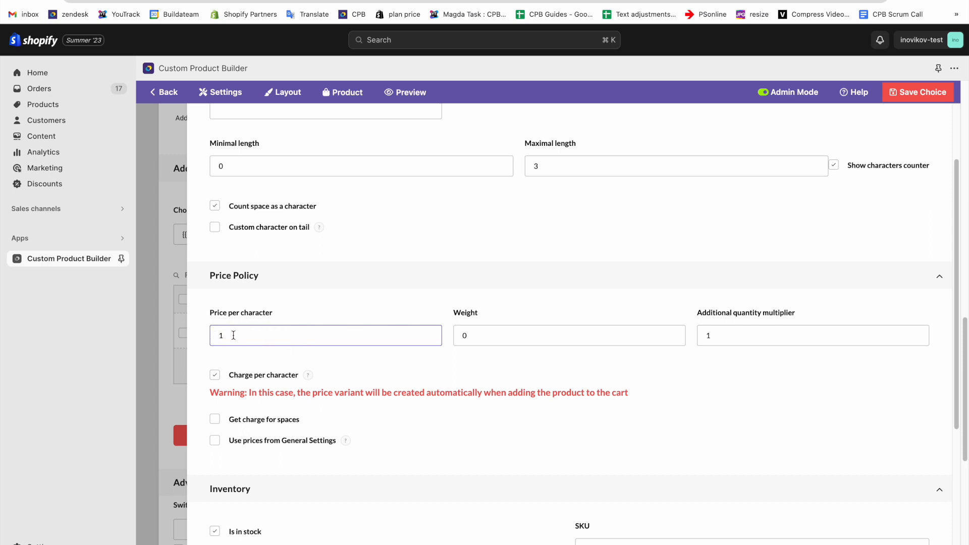
pyautogui.click(921, 93)
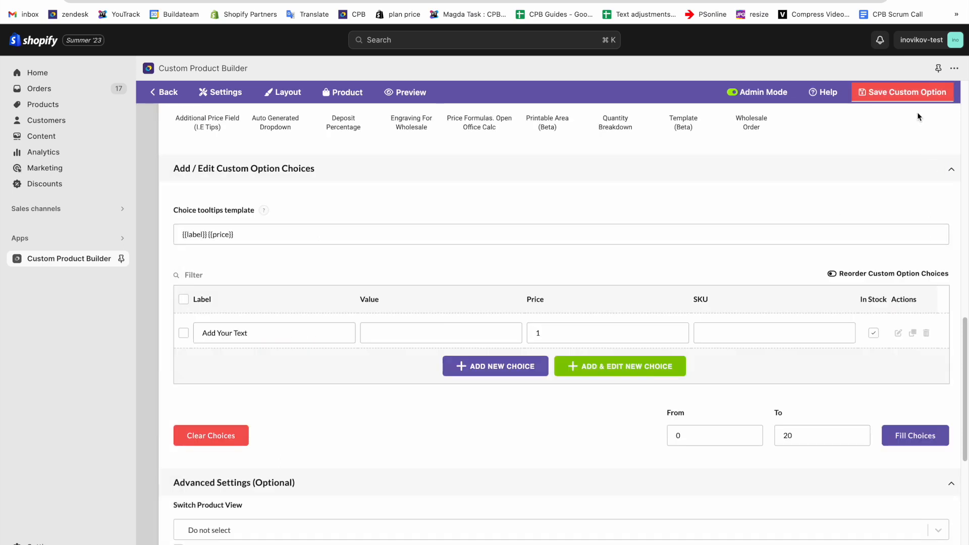
pyautogui.click(935, 96)
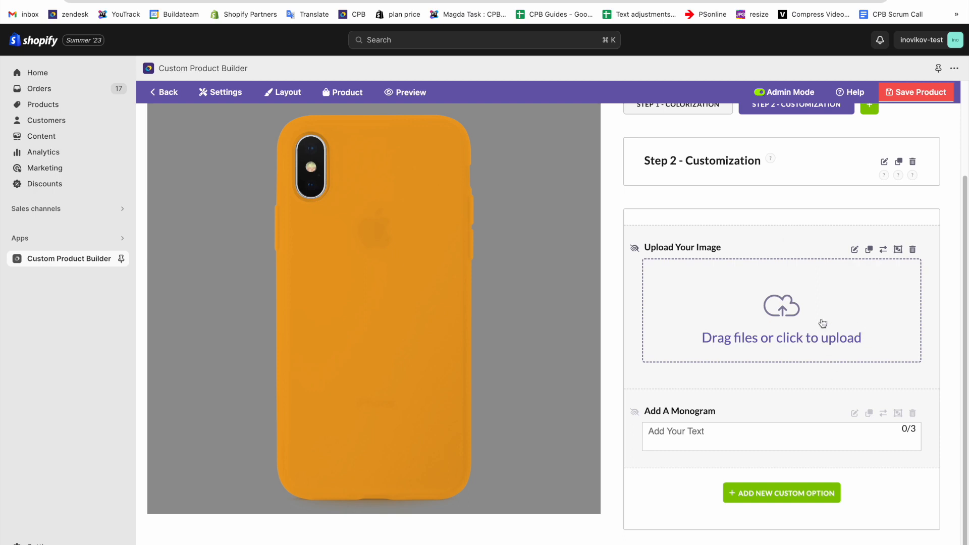
# - Add a custom layer titled "Text" and set its type to Simple Text (Fast Render)
pyautogui.scroll(3, 826, 343)
pyautogui.click(698, 174)
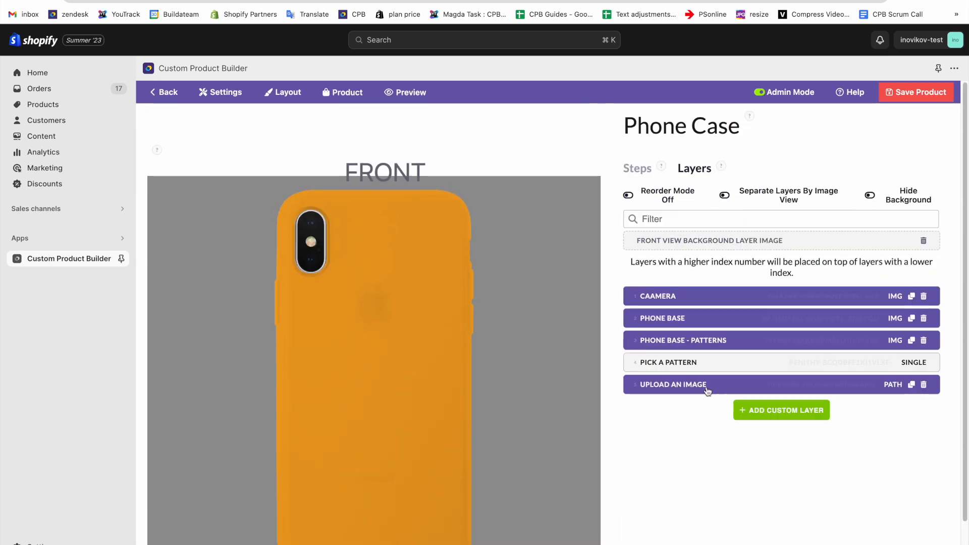
pyautogui.click(769, 421)
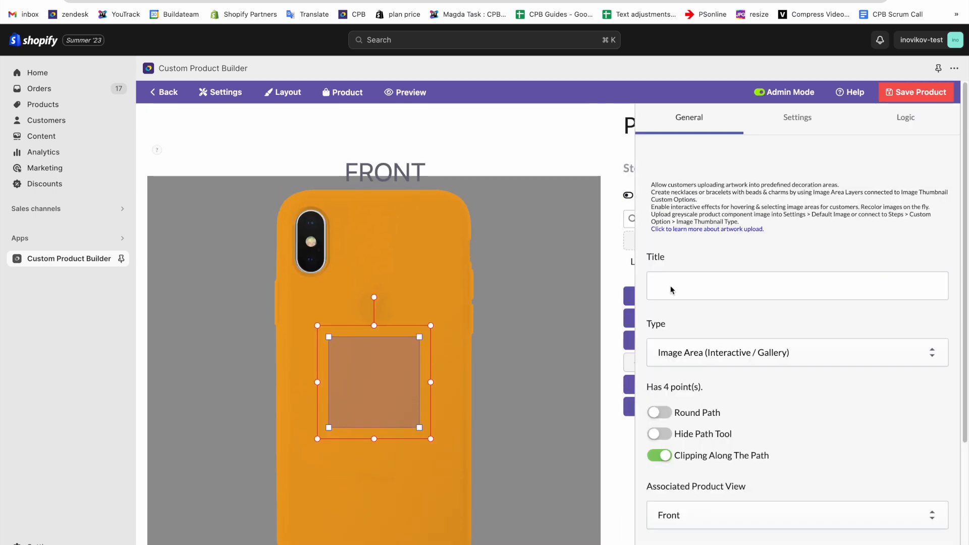
pyautogui.click(707, 287)
pyautogui.write('Text')
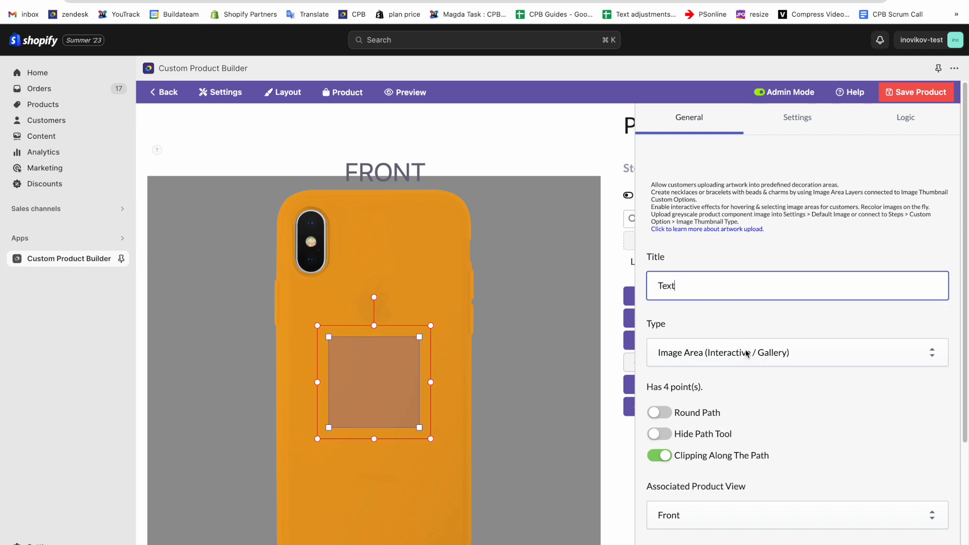
pyautogui.scroll(-3, 704, 484)
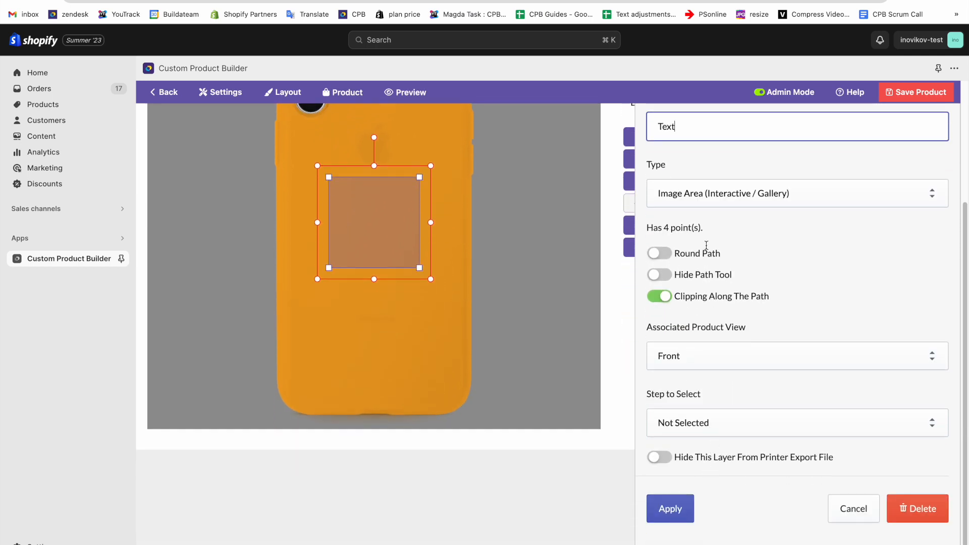
pyautogui.click(708, 198)
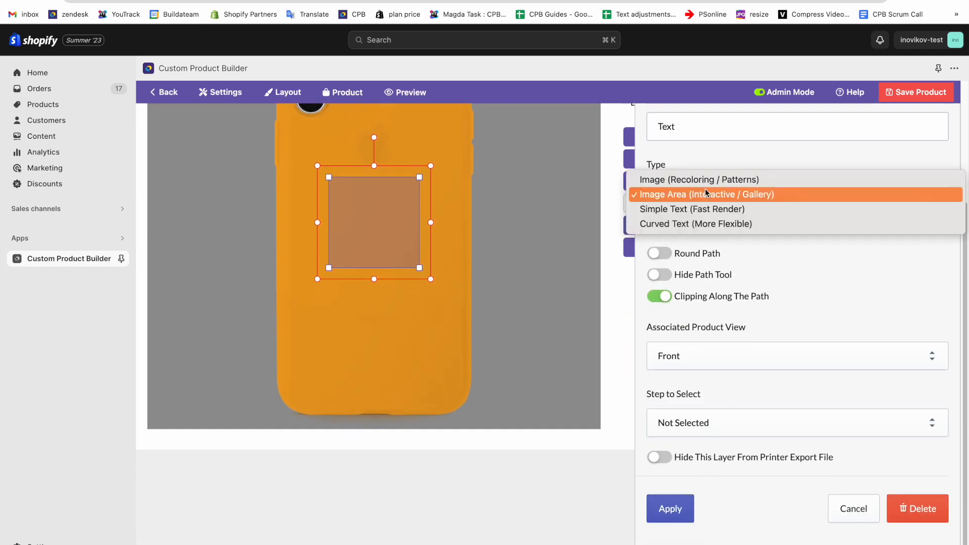
pyautogui.click(667, 209)
# - Set the text layer's default preview text to "TXT" and move it to the lower end of the phone case
pyautogui.click(739, 422)
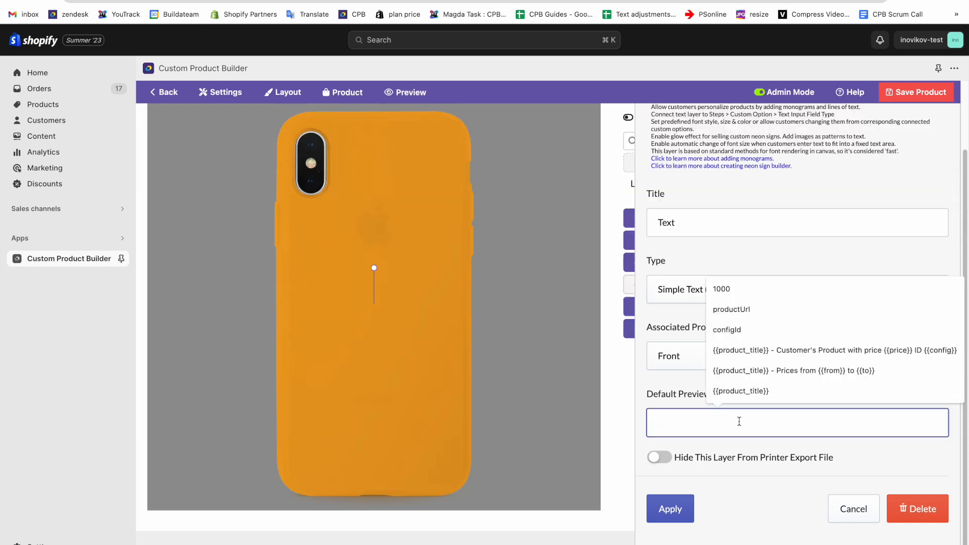
pyautogui.write('TXT')
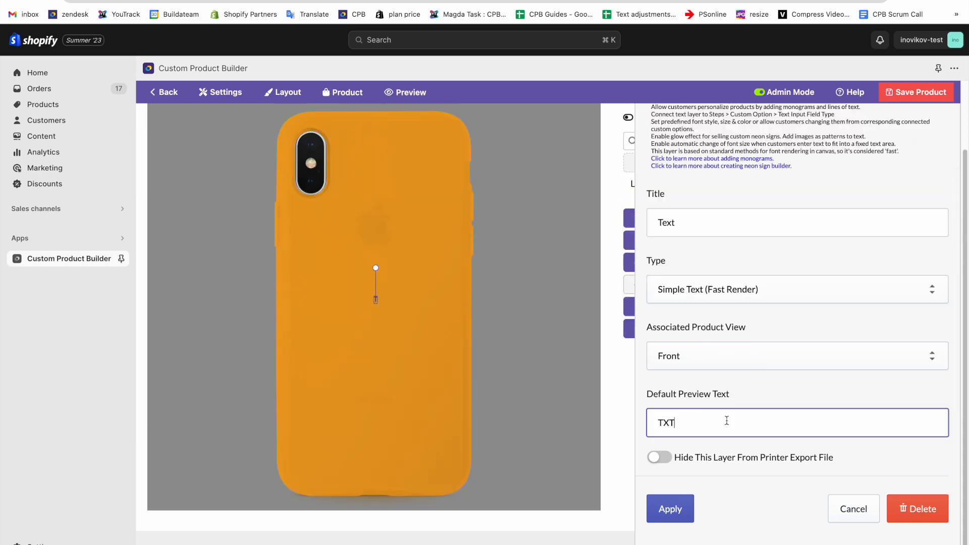
pyautogui.moveTo(381, 302); pyautogui.dragTo(364, 455)
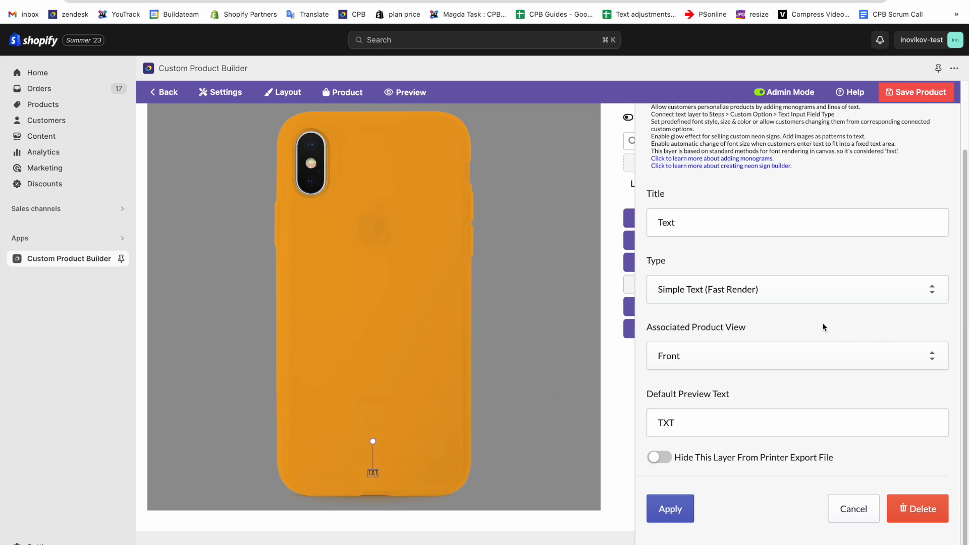
# - Set the text layer's font size to 45 in its text settings
pyautogui.scroll(2, 823, 327)
pyautogui.click(805, 120)
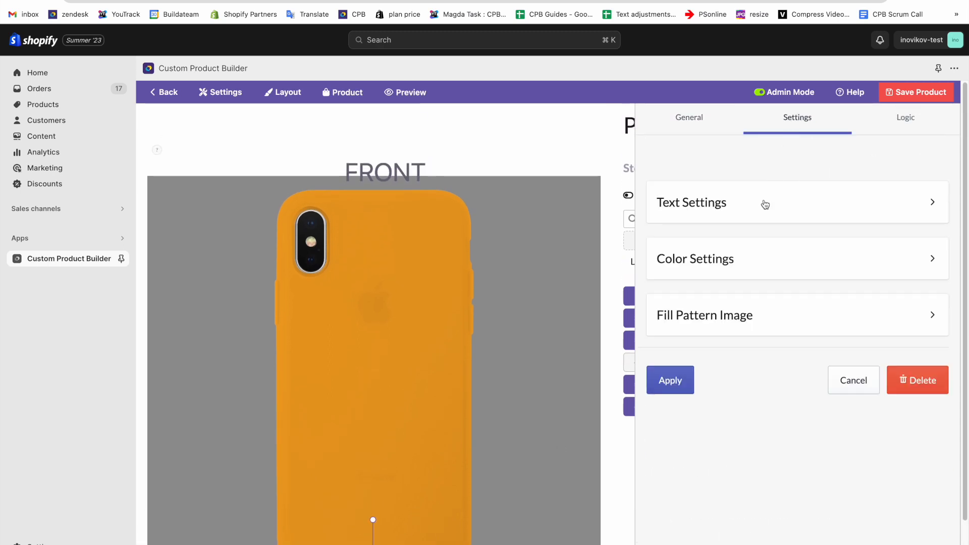
pyautogui.click(764, 202)
pyautogui.click(725, 265)
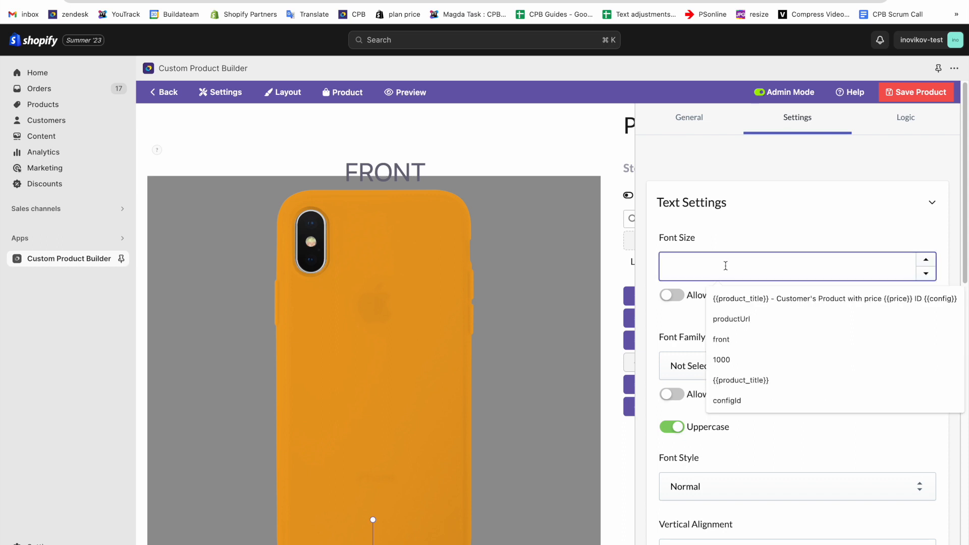
pyautogui.write('45')
# - Set the text's horizontal alignment to Center and reposition it centrally near the case's lower edge
pyautogui.scroll(-4, 508, 316)
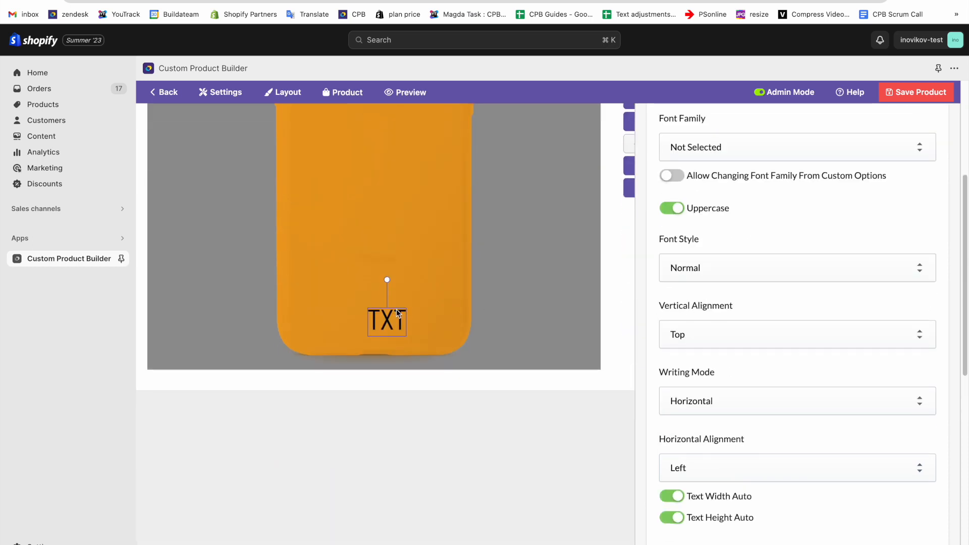
pyautogui.scroll(2, 777, 257)
pyautogui.scroll(-2, 719, 493)
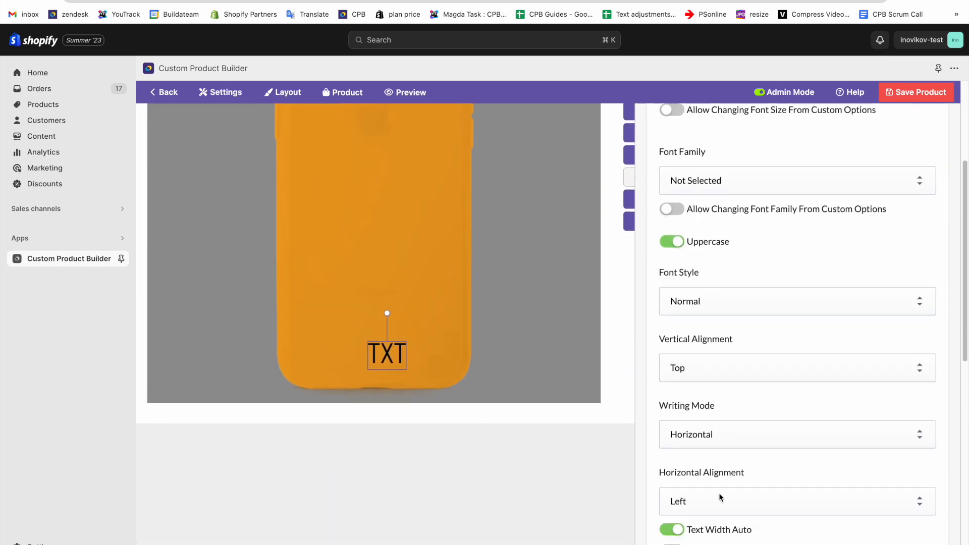
pyautogui.click(678, 470)
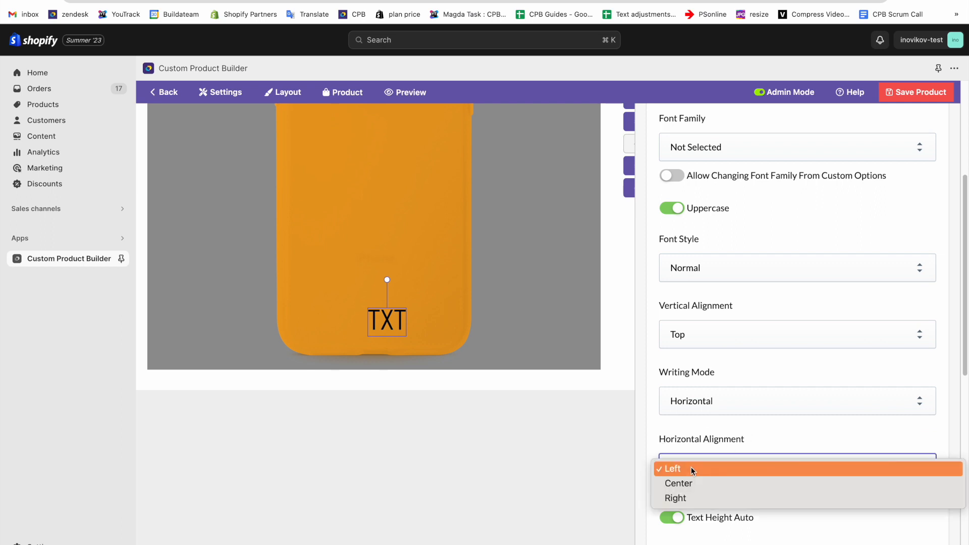
pyautogui.click(690, 483)
pyautogui.moveTo(370, 328); pyautogui.dragTo(379, 333)
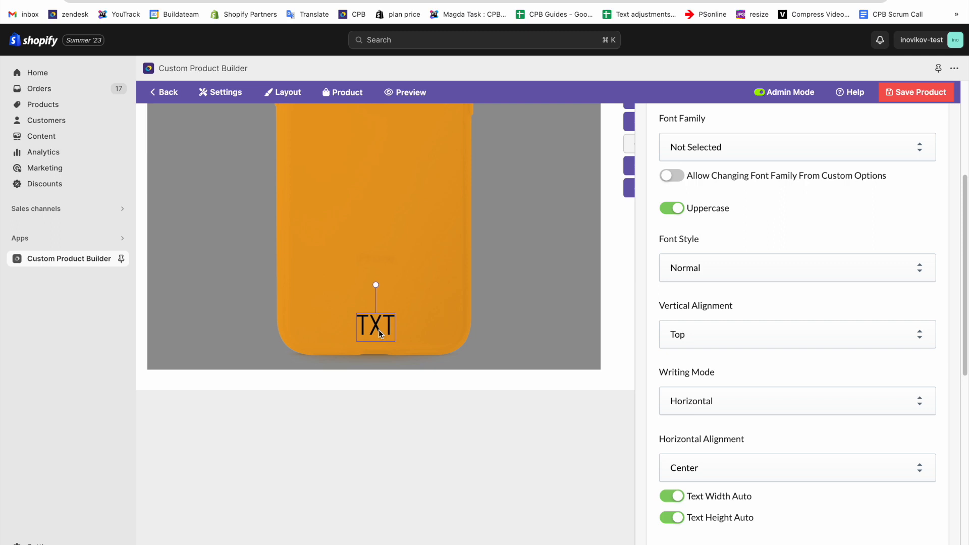
# - Set the text layer's font family to Acme
pyautogui.scroll(4, 798, 369)
pyautogui.scroll(-3, 804, 350)
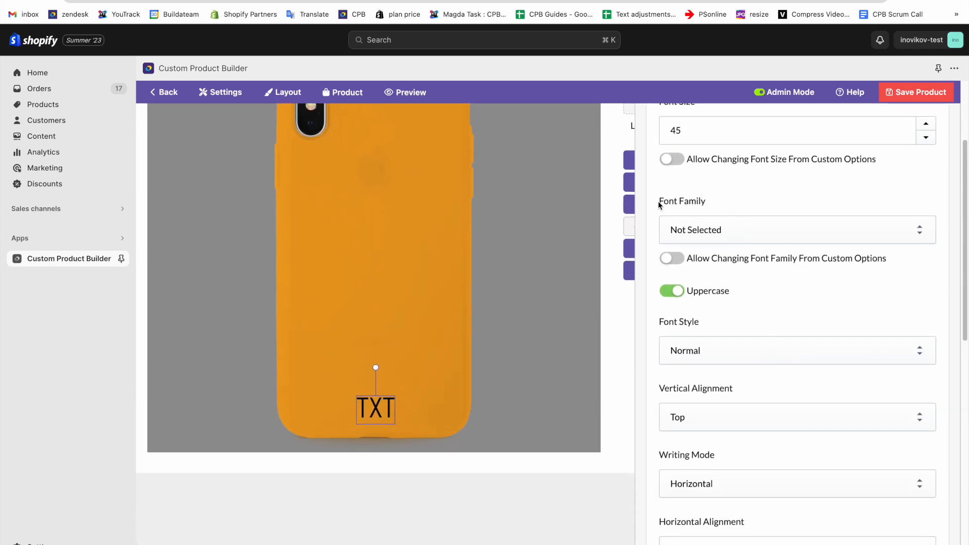
pyautogui.click(711, 230)
pyautogui.click(700, 320)
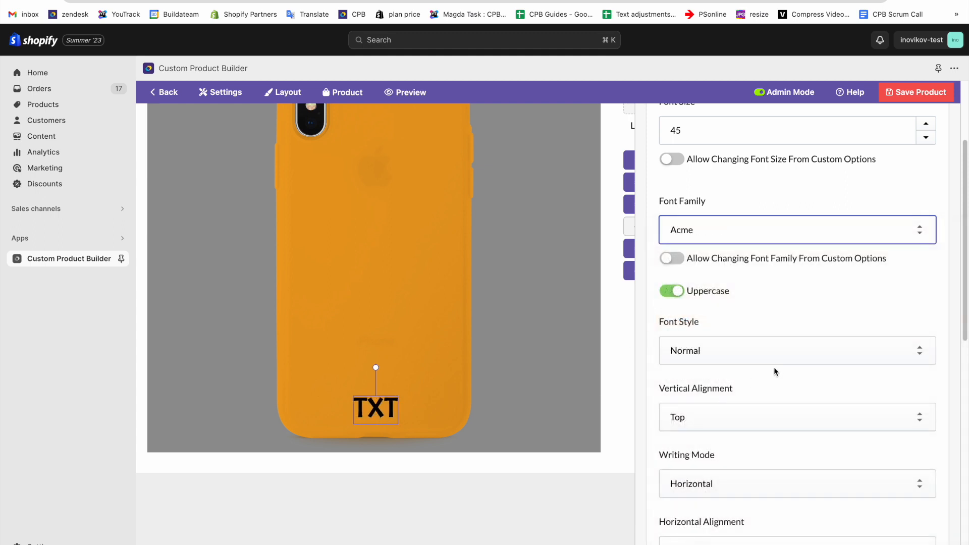
# - Set the layer's text source to Step 2 - Customization, Add A Monogram, Add Your Text, and save the layer and product
pyautogui.scroll(-5, 798, 363)
pyautogui.scroll(-4, 810, 343)
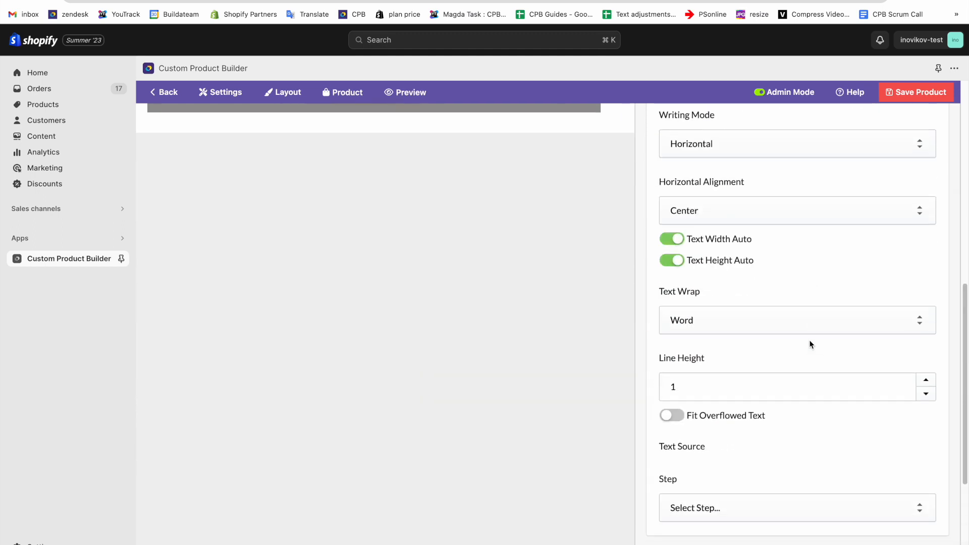
pyautogui.click(703, 378)
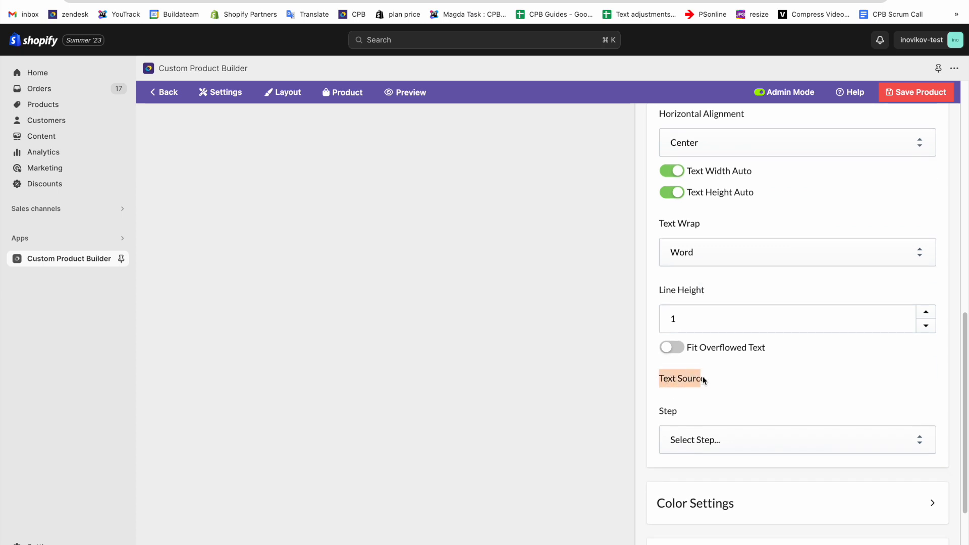
pyautogui.scroll(-2, 750, 385)
pyautogui.click(717, 333)
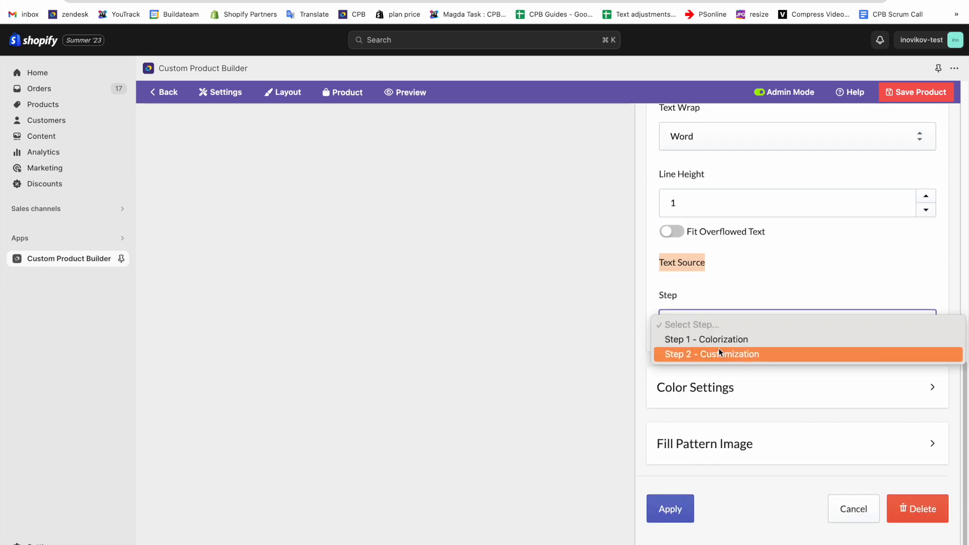
pyautogui.click(719, 353)
pyautogui.click(716, 330)
pyautogui.click(717, 345)
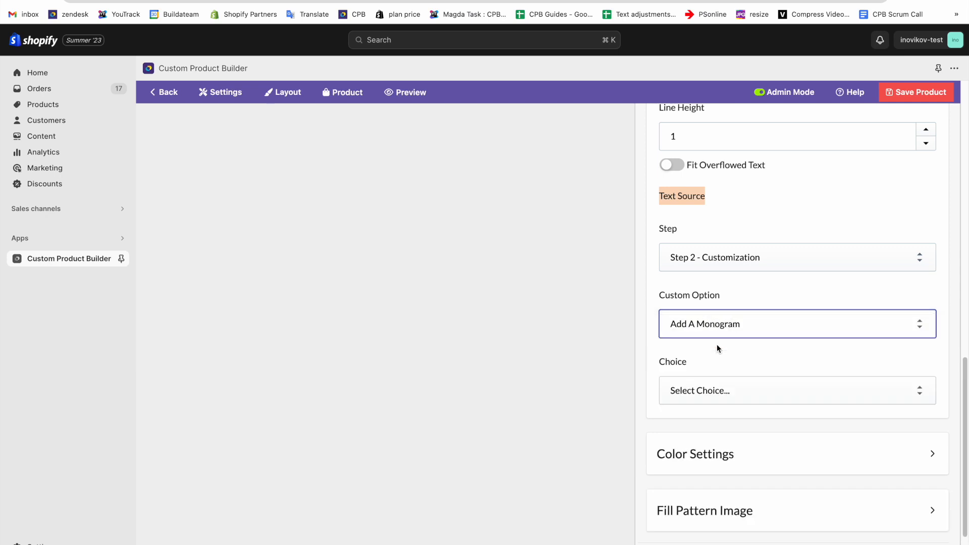
pyautogui.scroll(-1, 716, 345)
pyautogui.click(716, 332)
pyautogui.click(710, 418)
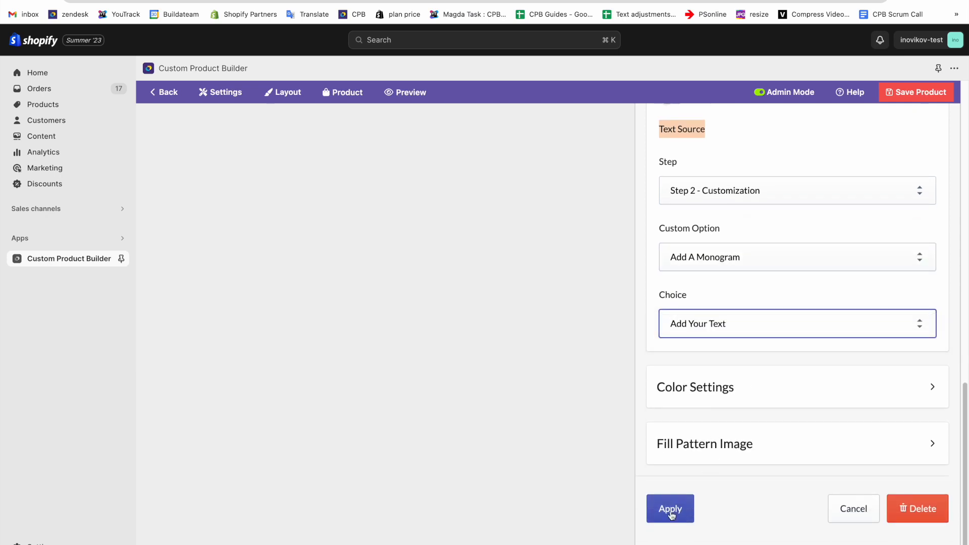
pyautogui.click(671, 511)
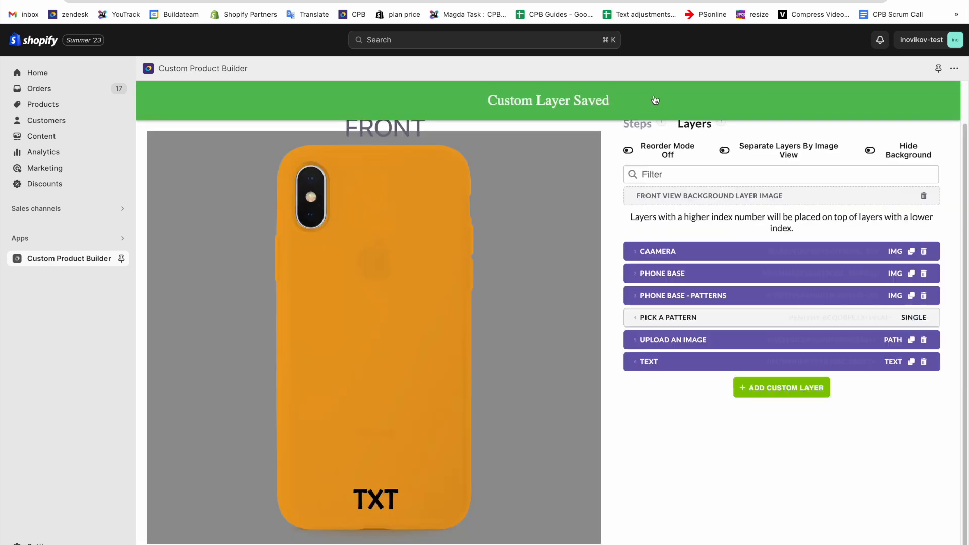
pyautogui.click(916, 92)
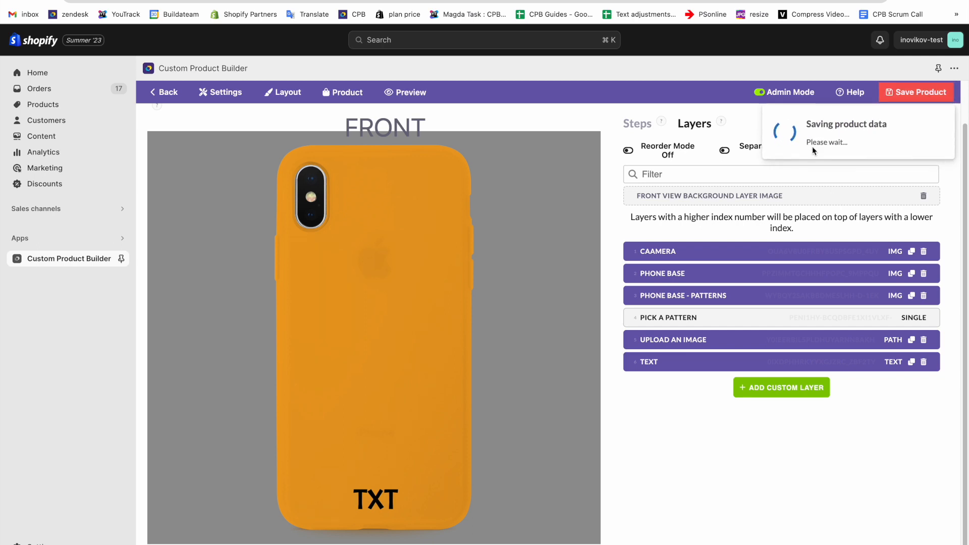
# - Turn off Admin Mode and test the Add A Monogram field with the text "hey"
pyautogui.click(794, 98)
pyautogui.click(738, 291)
pyautogui.write('hey')
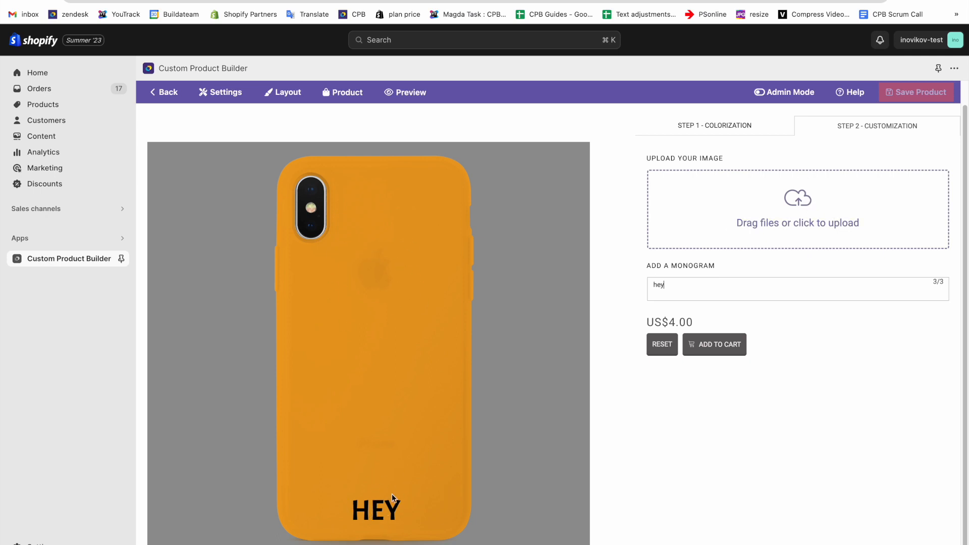
# - Return to Admin Mode and add a new Step 2 custom option titled "Text Color"
pyautogui.click(800, 98)
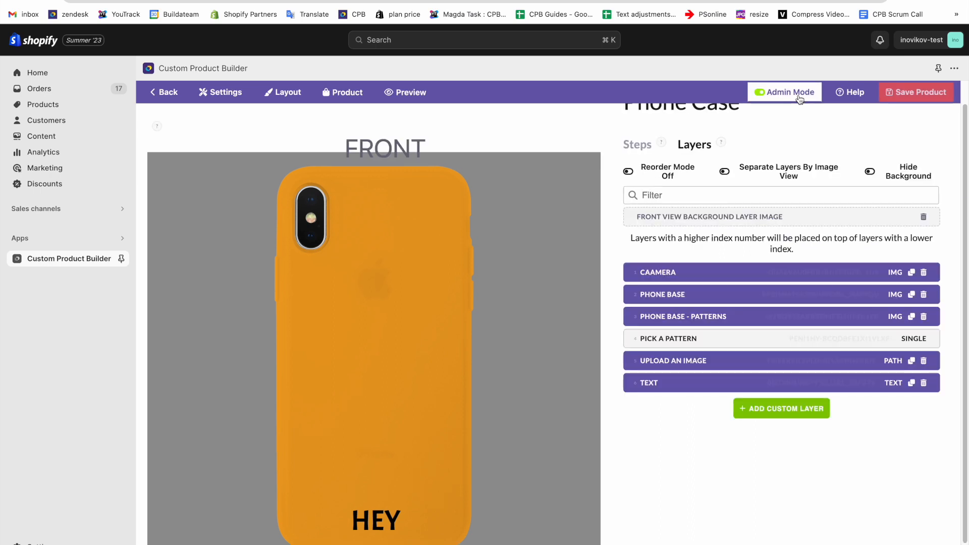
pyautogui.click(639, 145)
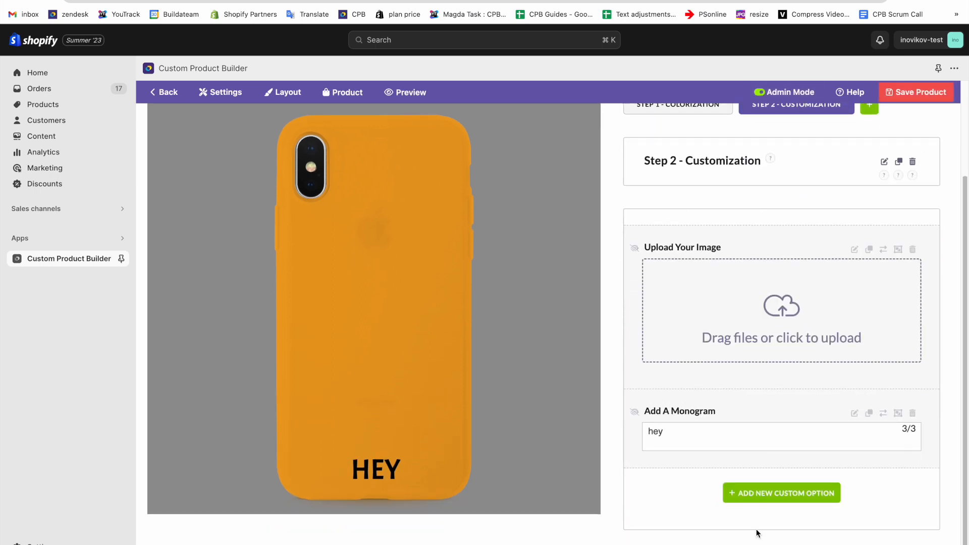
pyautogui.click(754, 493)
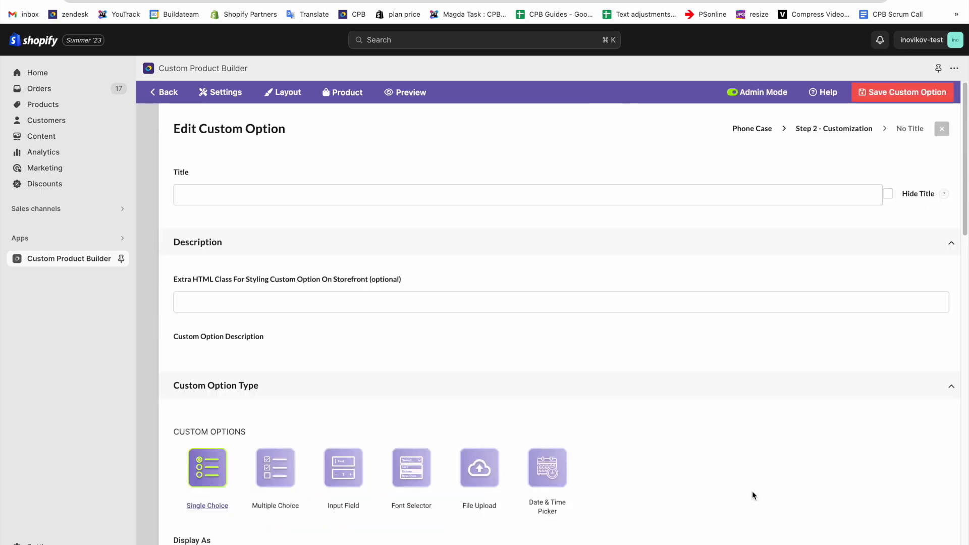
pyautogui.click(333, 195)
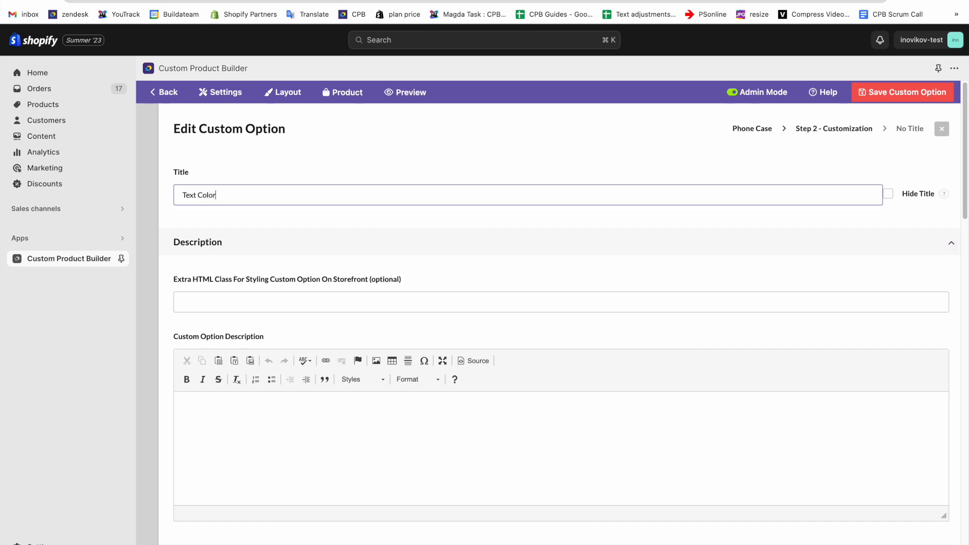
pyautogui.scroll(-8, 319, 213)
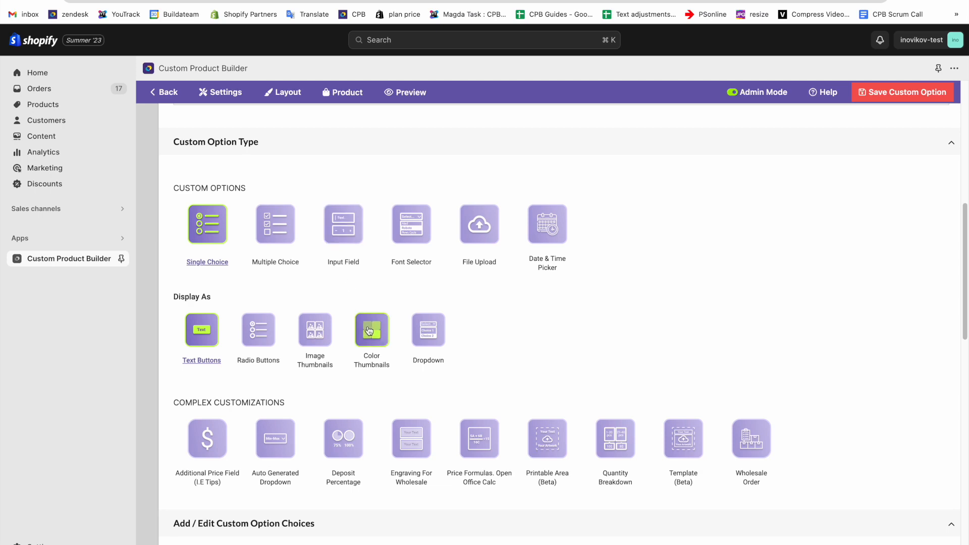
# - Display the Text Color option as Color Thumbnails and add two more choices to it
pyautogui.click(370, 332)
pyautogui.scroll(-3, 375, 200)
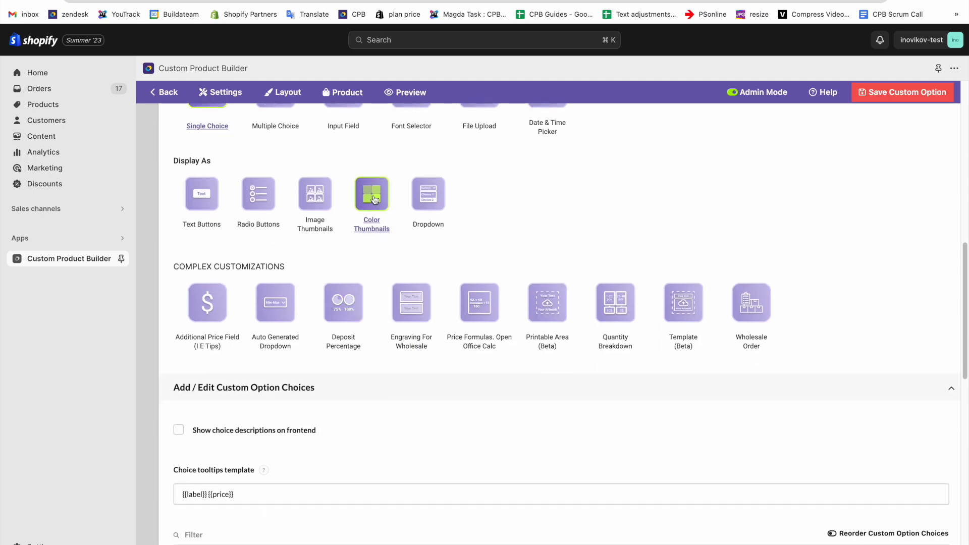
pyautogui.scroll(-6, 375, 199)
pyautogui.click(449, 355)
pyautogui.click(453, 384)
# - Set the color of Choice 1 to dark red, Choice 2 to black and Choice 3 to purple (9013FE)
pyautogui.click(204, 321)
pyautogui.click(276, 363)
pyautogui.click(425, 457)
pyautogui.click(210, 353)
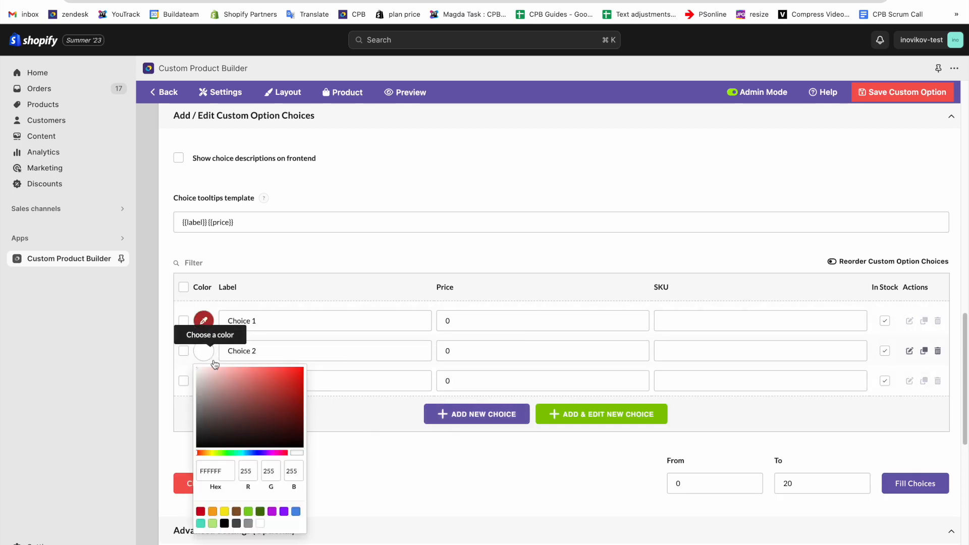
pyautogui.click(224, 523)
pyautogui.click(405, 532)
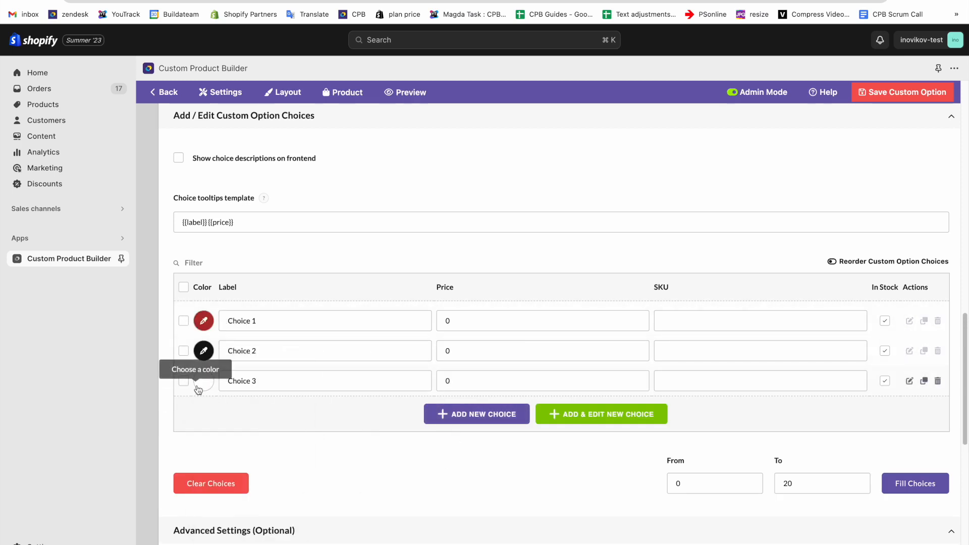
pyautogui.click(198, 389)
pyautogui.click(284, 541)
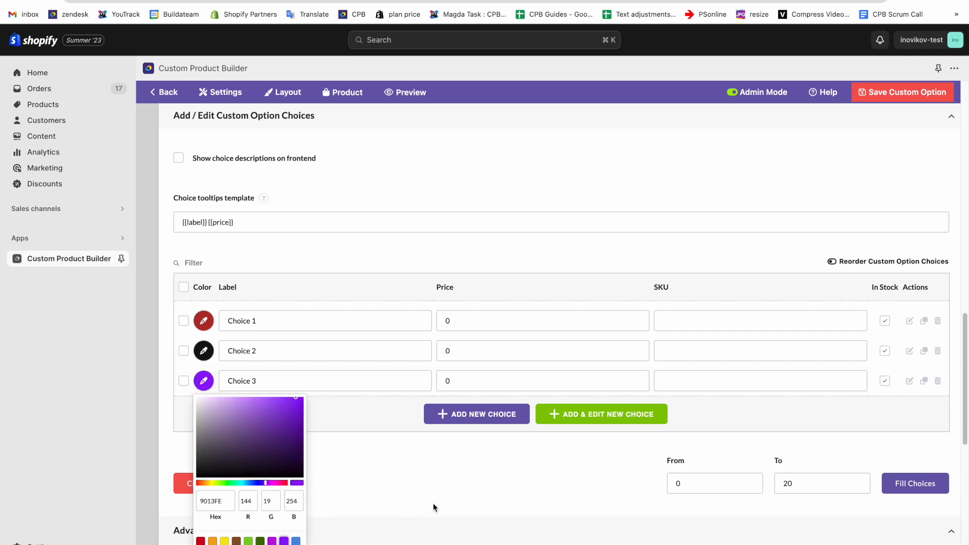
# - Add a blue Choice 4 and a light green (B8E986) Choice 5, and save the Text Color option
pyautogui.click(464, 416)
pyautogui.click(203, 411)
pyautogui.scroll(-4, 222, 368)
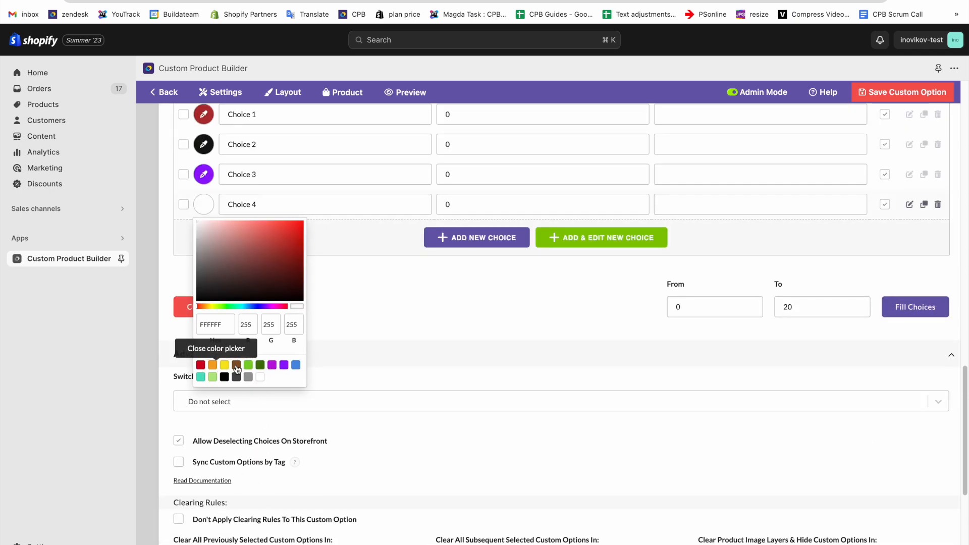
pyautogui.click(296, 365)
pyautogui.click(437, 241)
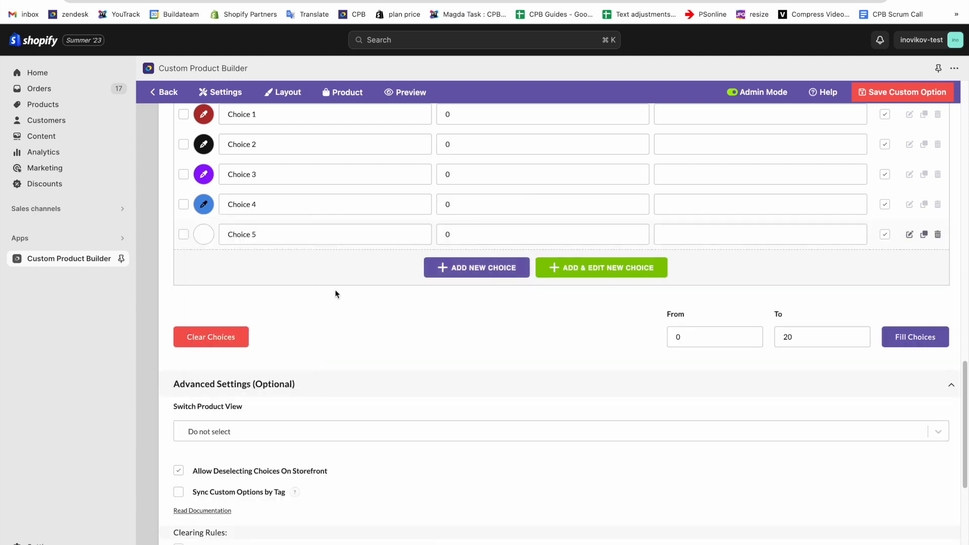
pyautogui.click(203, 235)
pyautogui.click(212, 407)
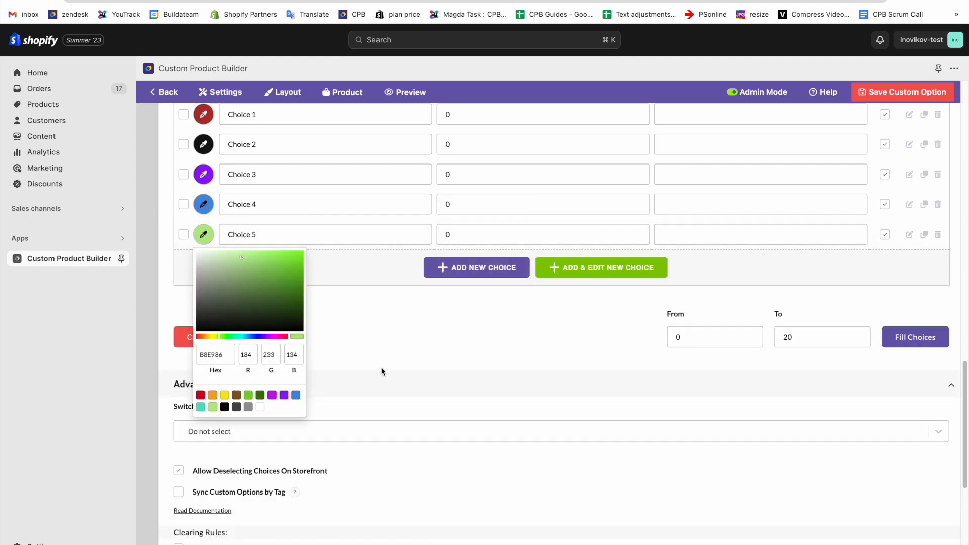
pyautogui.click(381, 372)
pyautogui.scroll(4, 554, 262)
pyautogui.click(928, 94)
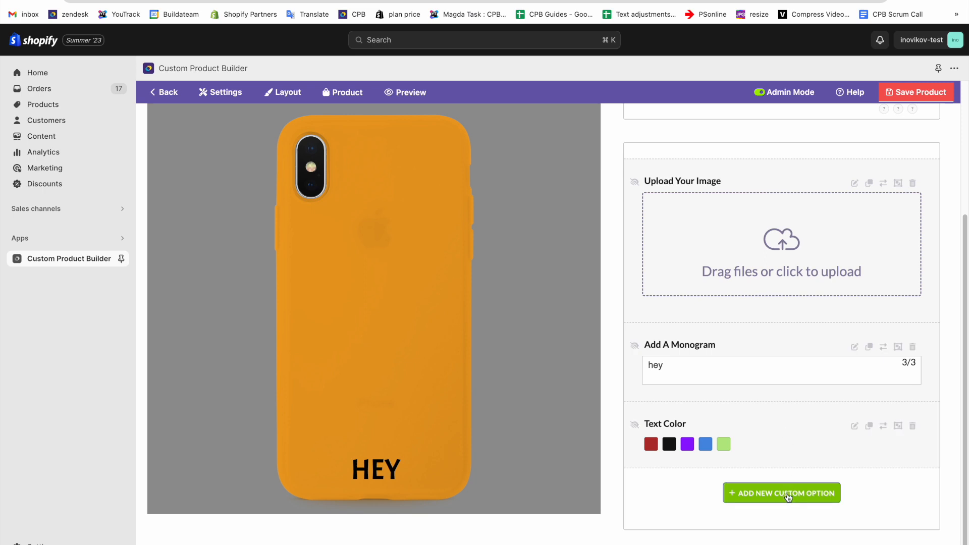
# - Add a new Step 2 custom option titled "Font Selector"
pyautogui.click(786, 493)
pyautogui.click(393, 193)
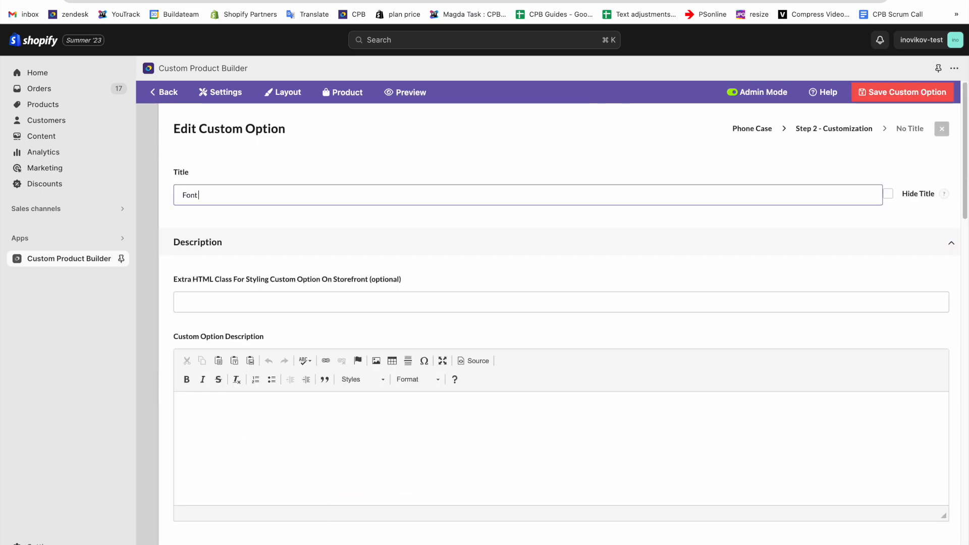
pyautogui.write('Font Select')
pyautogui.scroll(-10, 429, 222)
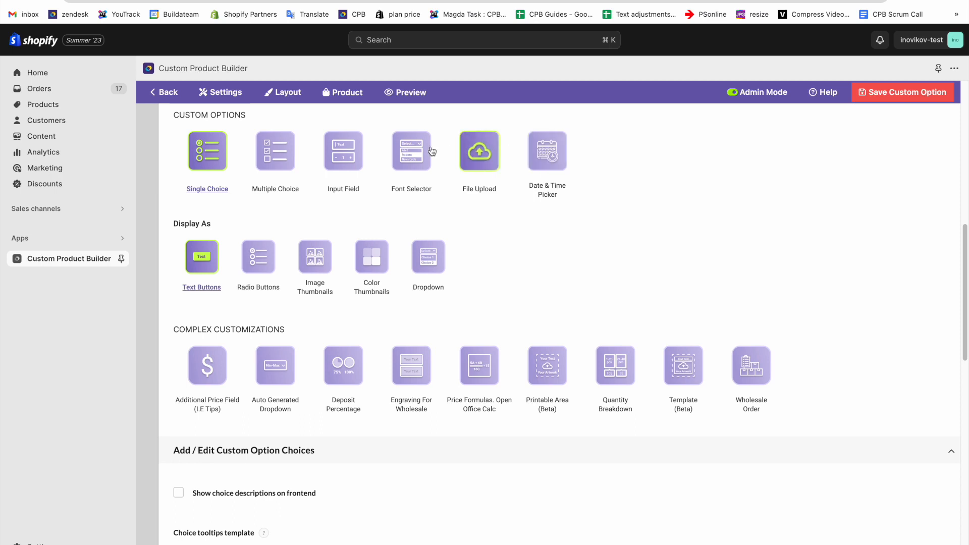
# - Make the option a Font Selector displayed as Font Family, choose Acme as its default font, and save the option
pyautogui.click(412, 151)
pyautogui.scroll(-3, 310, 241)
pyautogui.scroll(2, 316, 229)
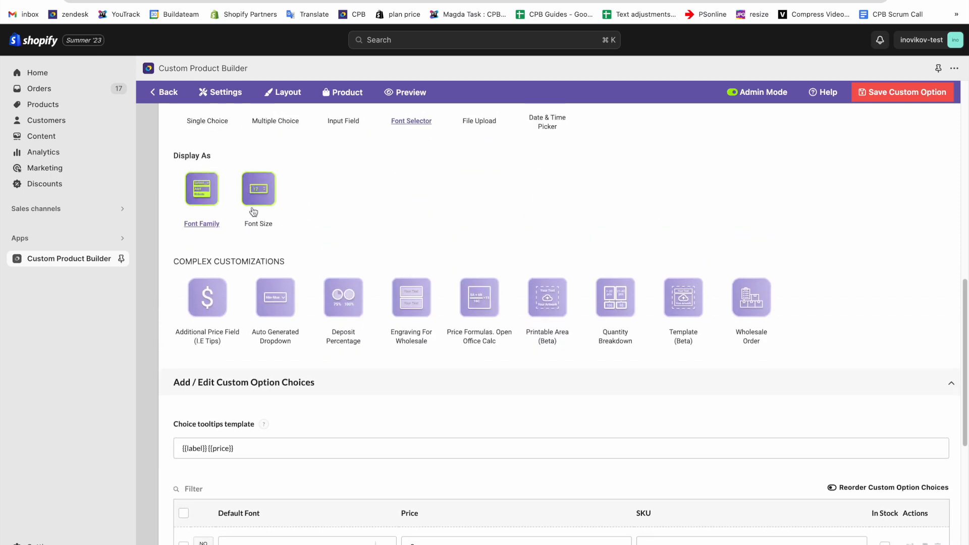
pyautogui.scroll(-3, 196, 155)
pyautogui.scroll(3, 202, 166)
pyautogui.scroll(-3, 212, 182)
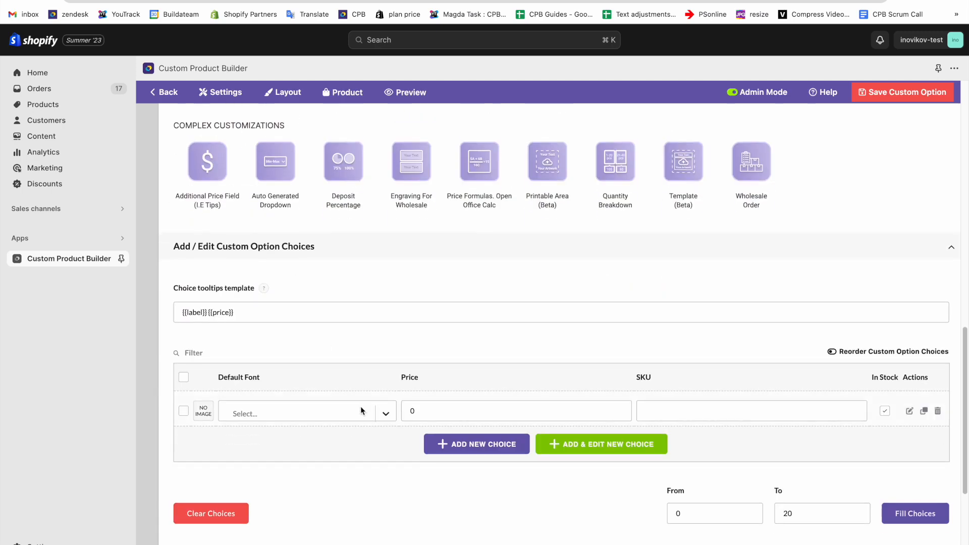
pyautogui.click(354, 410)
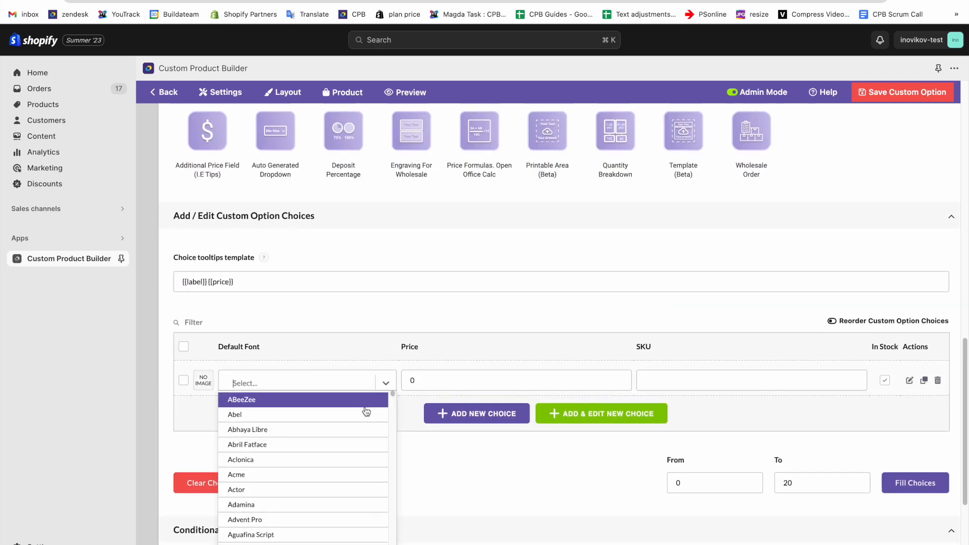
pyautogui.click(321, 475)
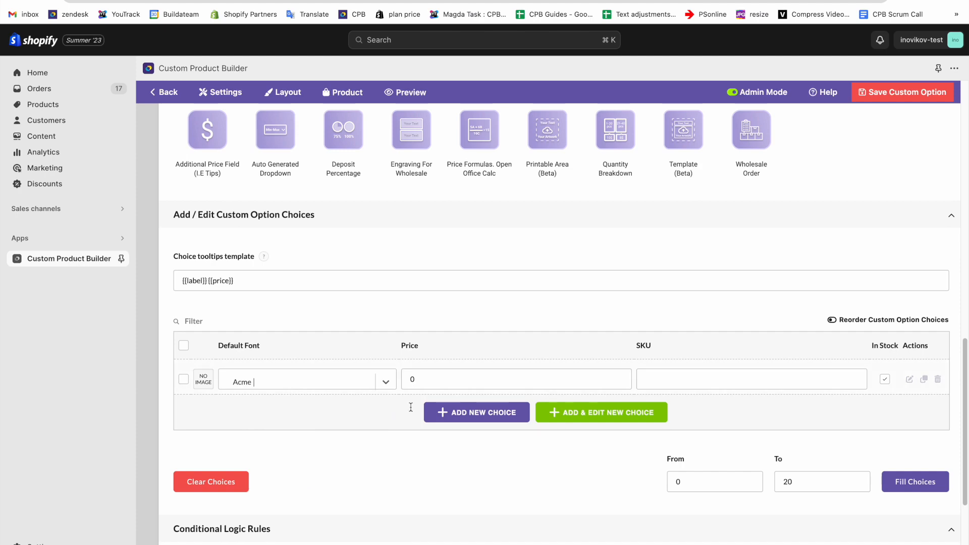
pyautogui.click(914, 92)
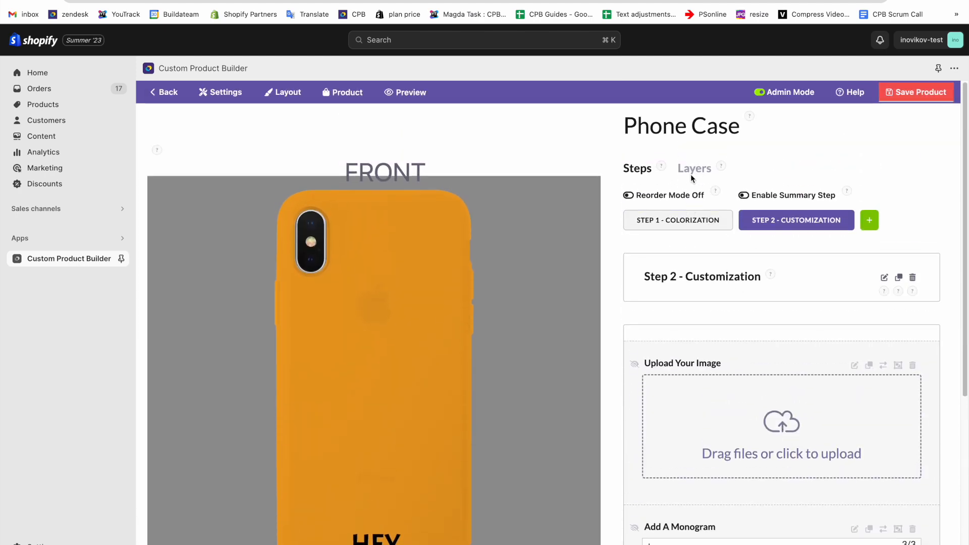
# - Allow changing the Text layer's font family from custom options, linked to Step 2 - Customization and Font Selector
pyautogui.click(691, 177)
pyautogui.scroll(-1, 685, 409)
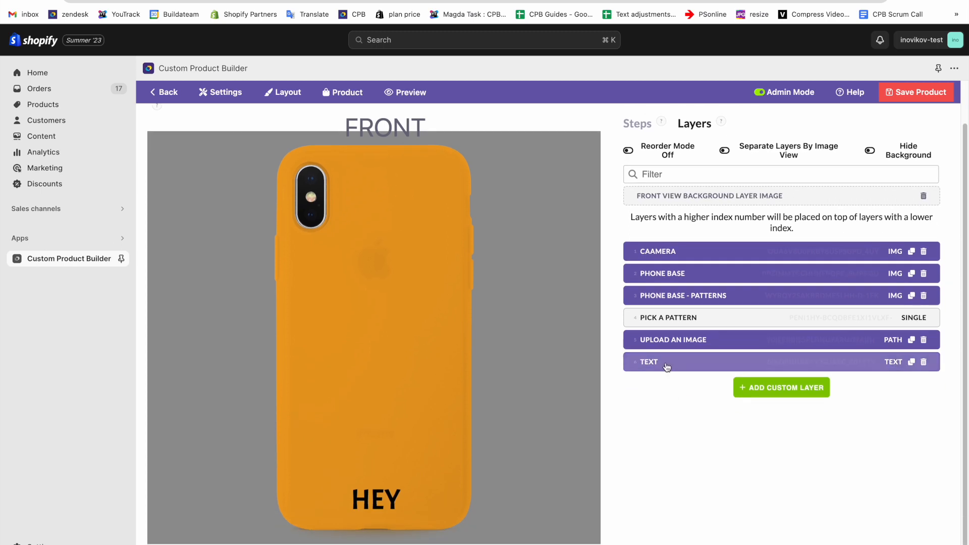
pyautogui.click(666, 368)
pyautogui.scroll(1, 757, 263)
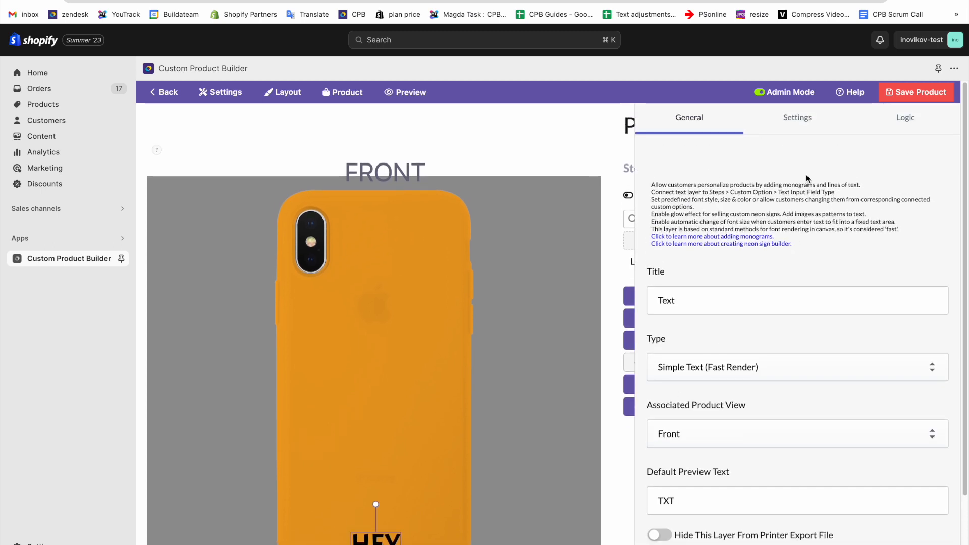
pyautogui.click(803, 121)
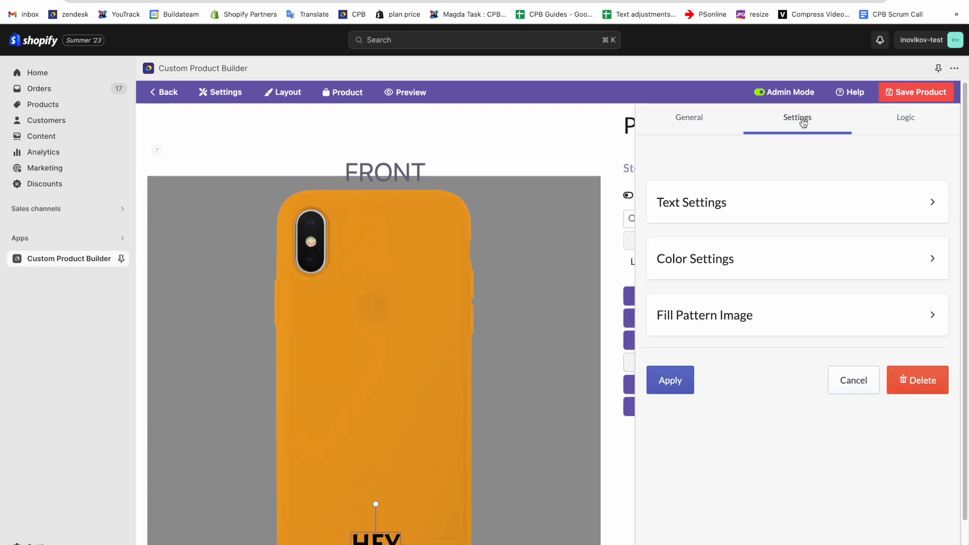
pyautogui.click(704, 206)
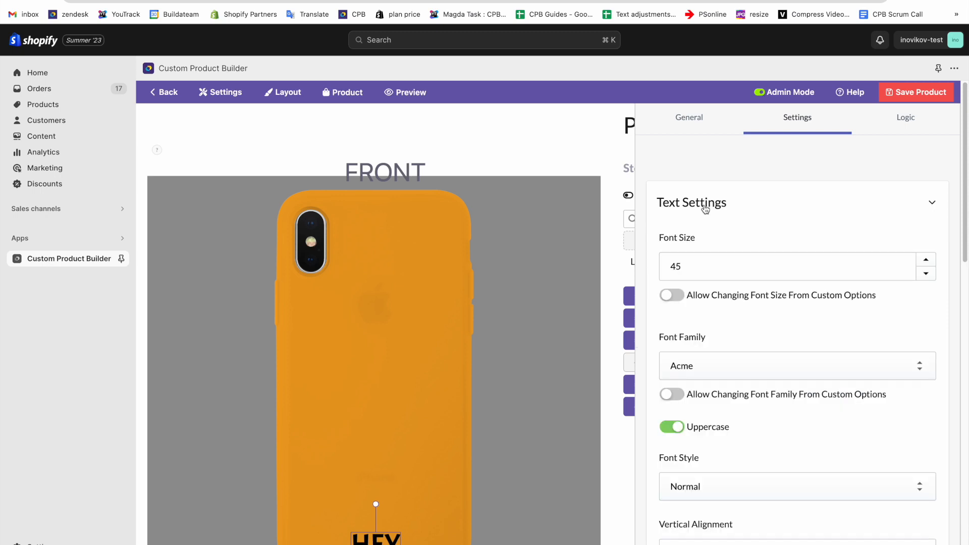
pyautogui.scroll(-3, 706, 209)
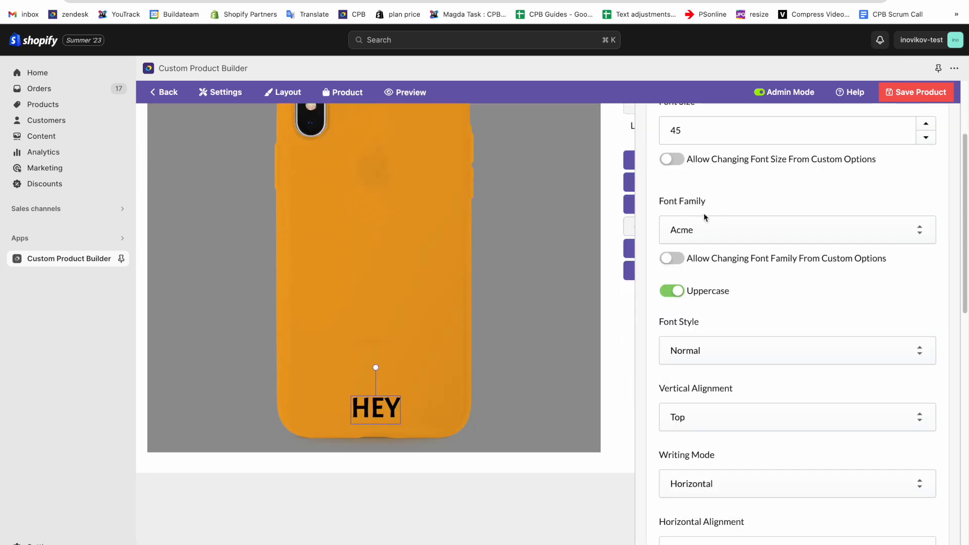
pyautogui.click(674, 259)
pyautogui.click(707, 274)
pyautogui.click(711, 296)
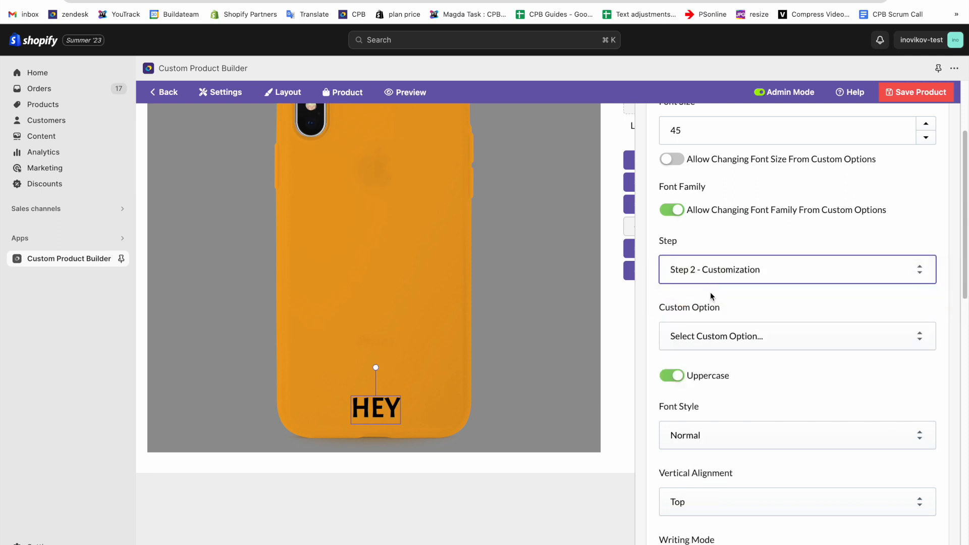
pyautogui.click(712, 336)
pyautogui.click(711, 347)
# - Take the Text layer's font color from Step 2 - Customization, Text Color, and save the layer and product
pyautogui.scroll(-3, 737, 301)
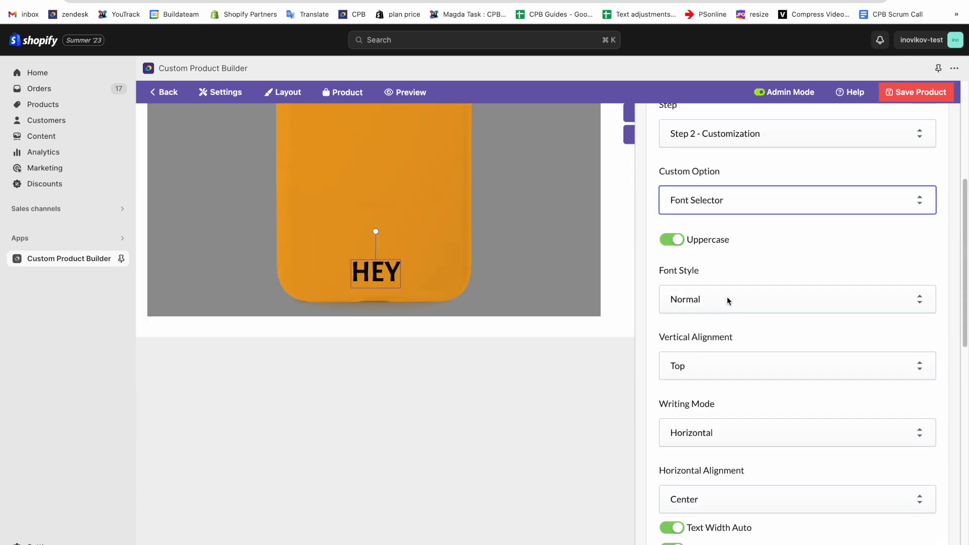
pyautogui.scroll(-6, 716, 285)
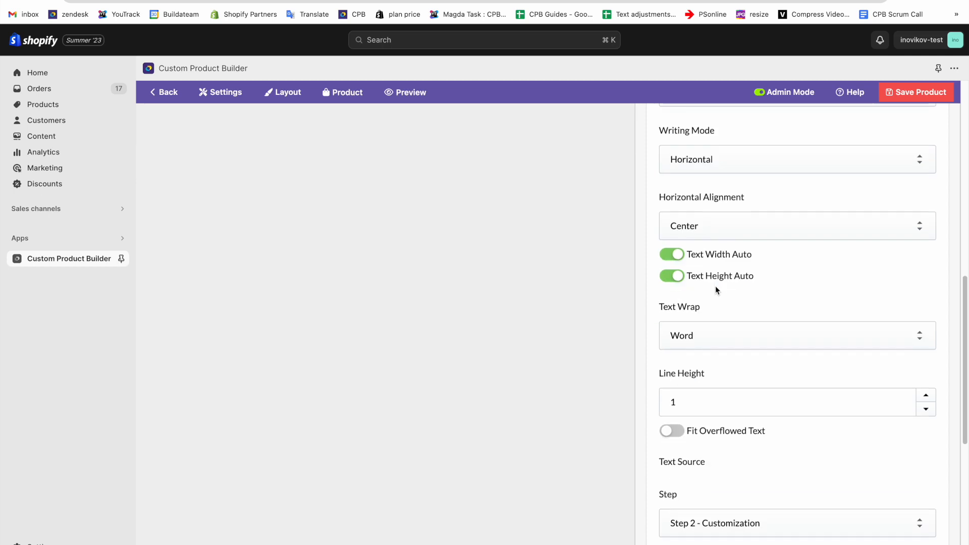
pyautogui.scroll(-7, 715, 286)
pyautogui.click(713, 395)
pyautogui.scroll(-7, 717, 377)
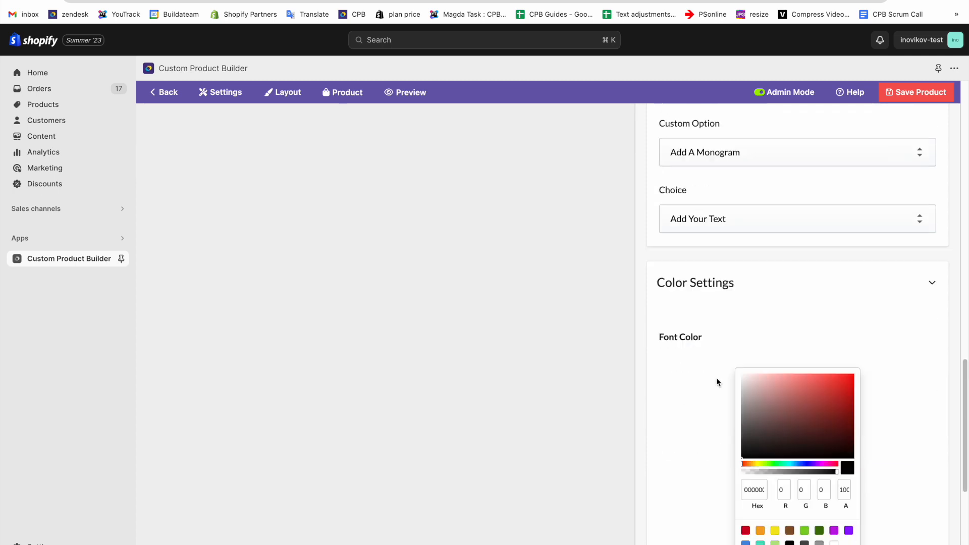
pyautogui.click(674, 340)
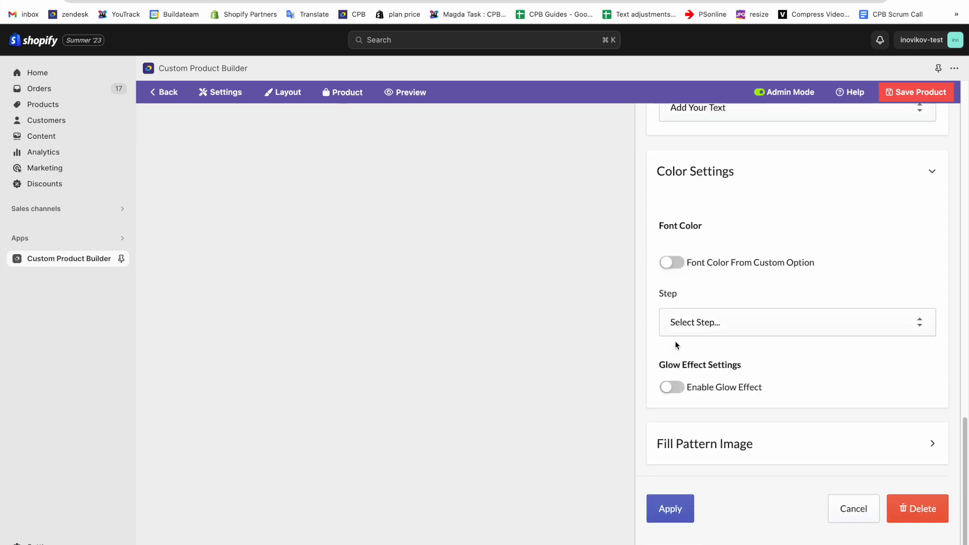
pyautogui.click(770, 316)
pyautogui.click(734, 352)
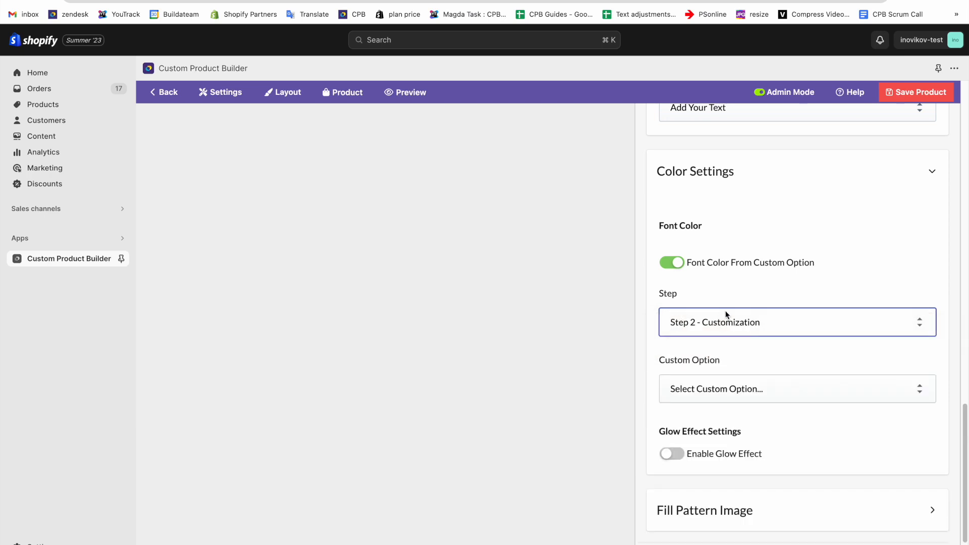
pyautogui.click(714, 387)
pyautogui.click(714, 408)
pyautogui.scroll(-2, 737, 344)
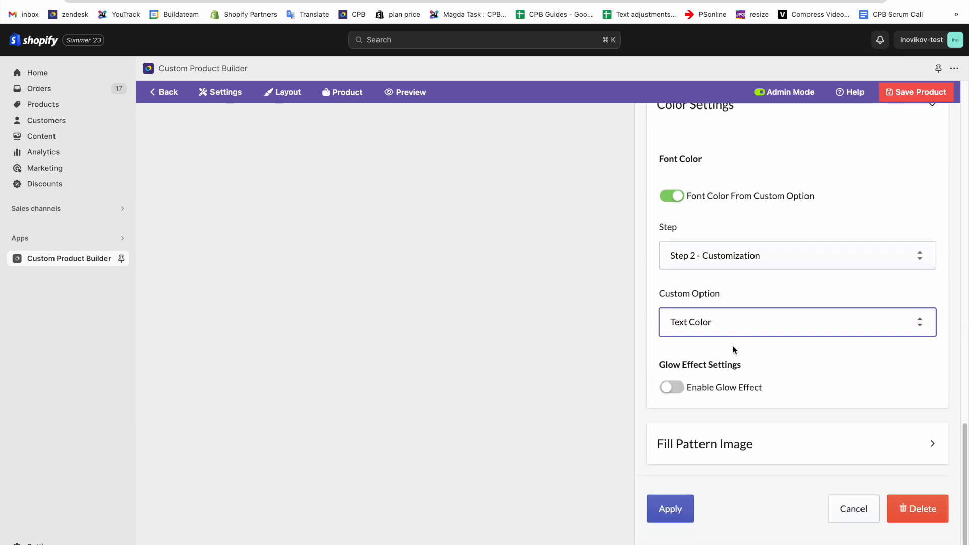
pyautogui.click(678, 513)
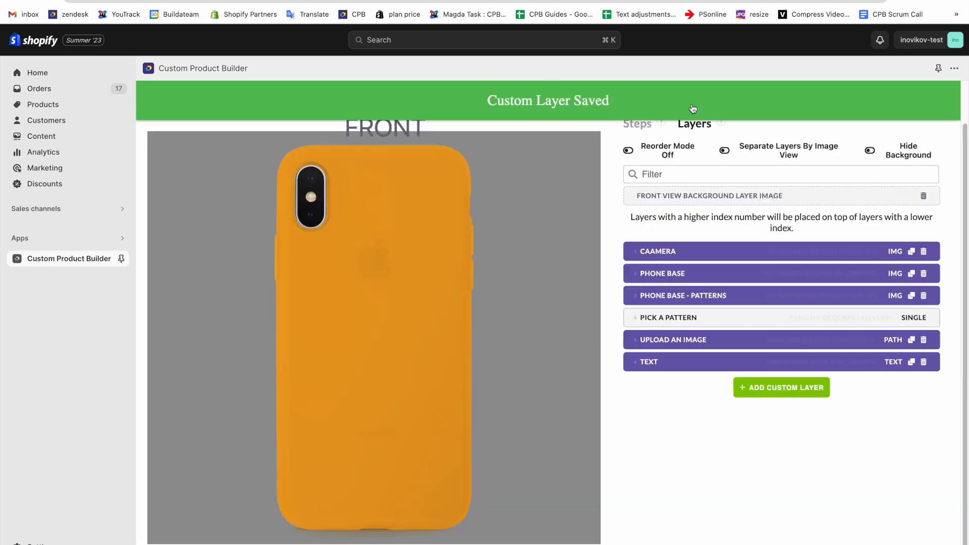
pyautogui.click(927, 99)
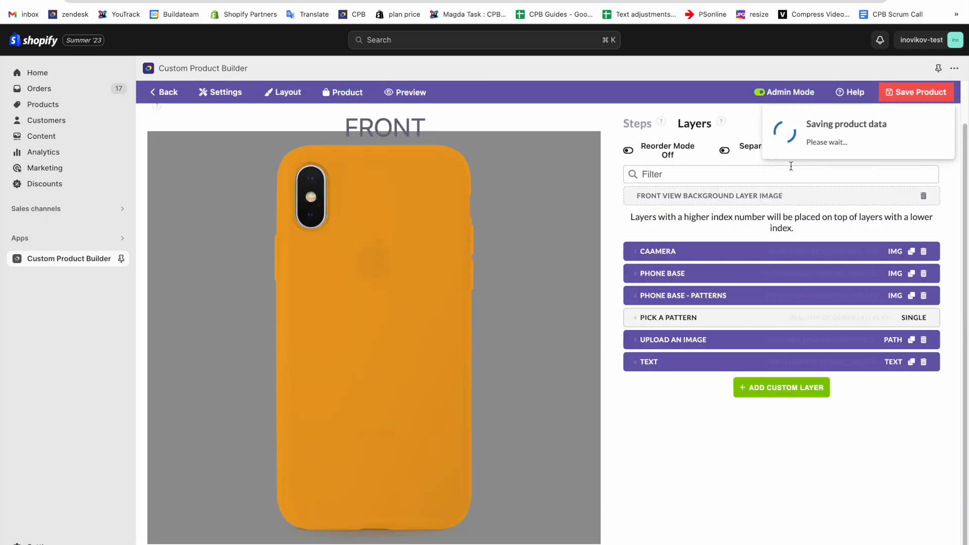
# - Turn off Admin Mode and test the black, purple, blue, light green and dark red text colors on the monogram
pyautogui.click(780, 99)
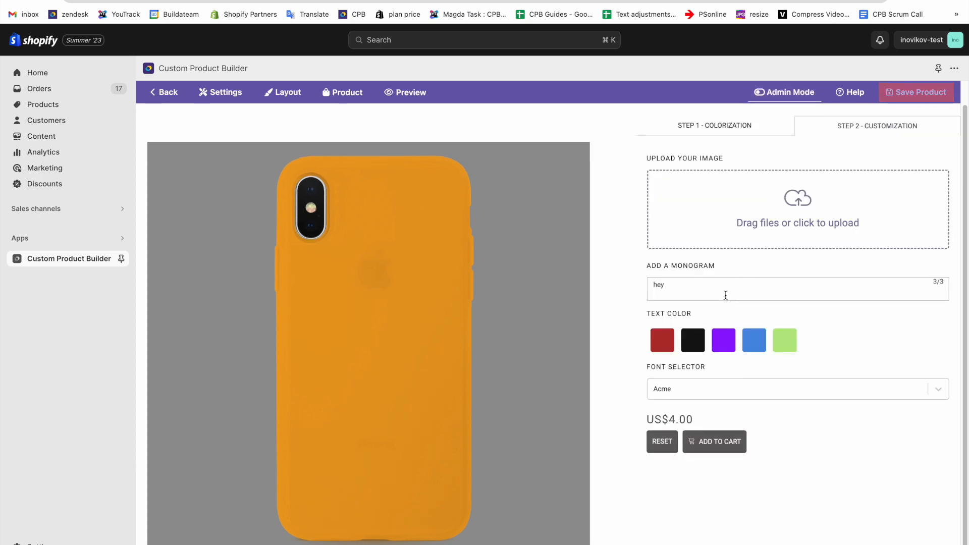
pyautogui.click(693, 347)
pyautogui.click(725, 347)
pyautogui.click(754, 347)
pyautogui.click(788, 348)
pyautogui.click(662, 341)
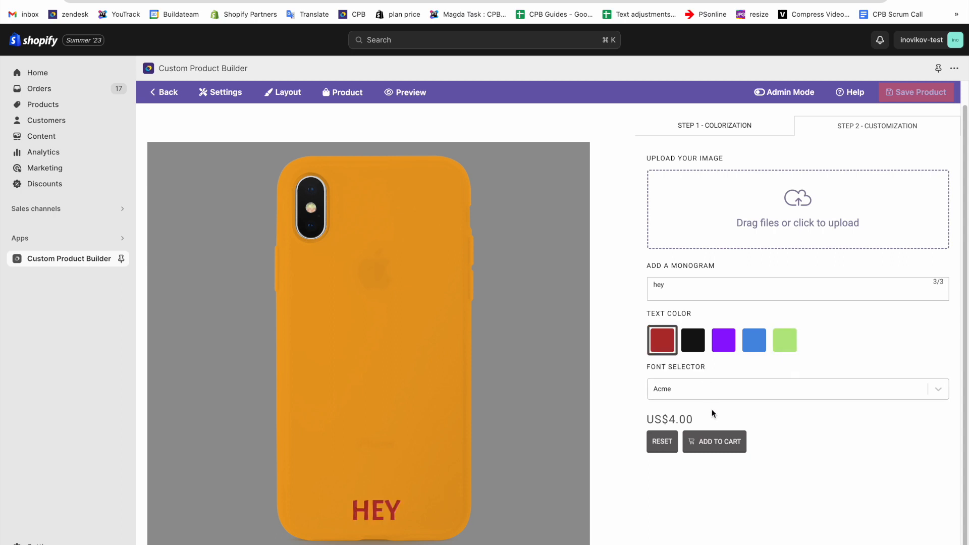
# - Test different fonts on the monogram with the Font Selector, including Alike and Abril Fatface
pyautogui.click(712, 394)
pyautogui.click(714, 442)
pyautogui.click(714, 393)
pyautogui.scroll(-3, 702, 519)
pyautogui.click(707, 537)
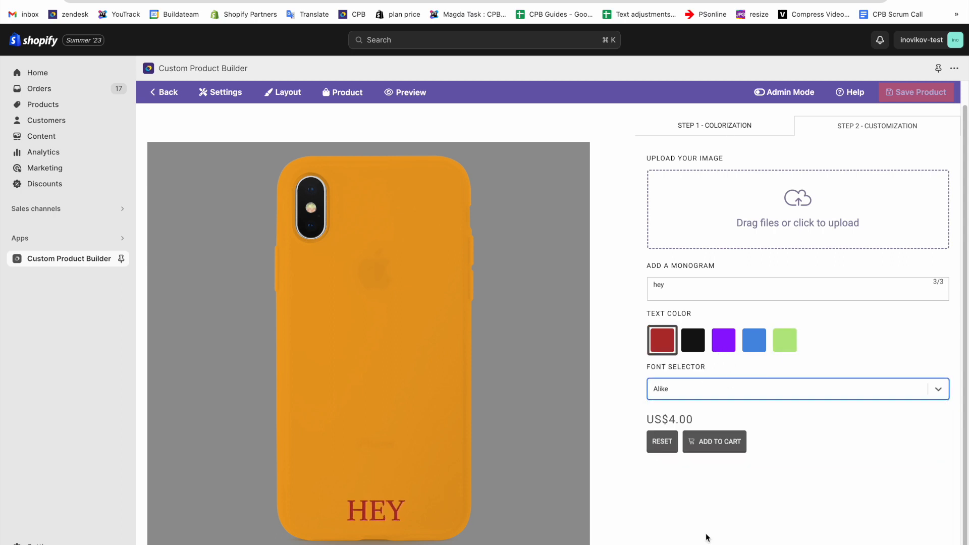
pyautogui.click(709, 398)
pyautogui.scroll(-3, 705, 480)
pyautogui.click(703, 523)
pyautogui.click(706, 396)
pyautogui.click(705, 447)
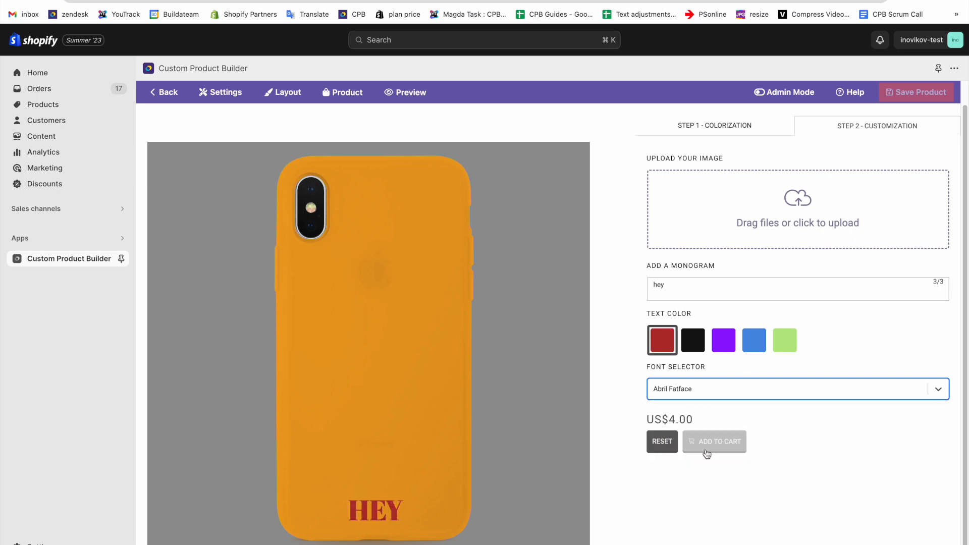
pyautogui.click(715, 398)
pyautogui.click(696, 426)
# - Add Choice 1 as the default choice for Text Color in the product's settings, apply it and save the product
pyautogui.click(231, 93)
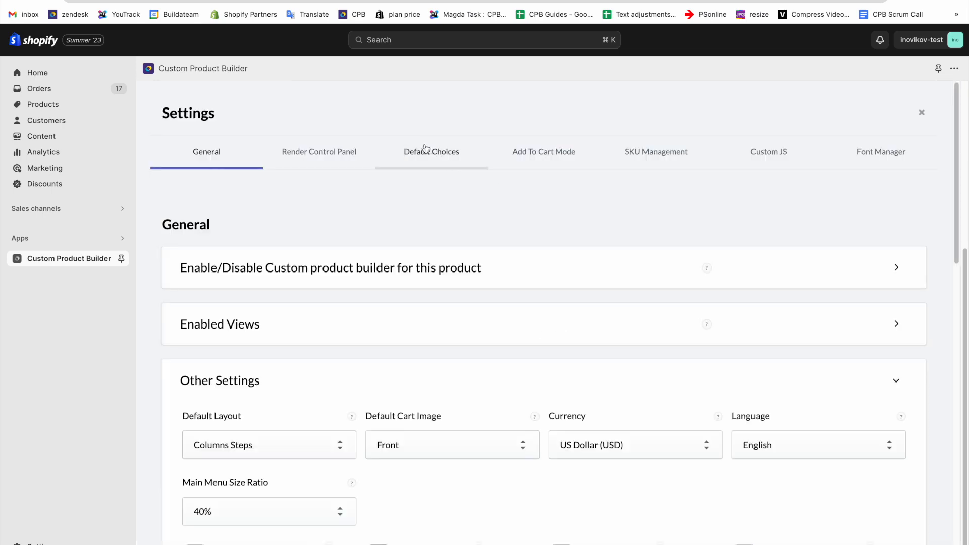
pyautogui.click(426, 150)
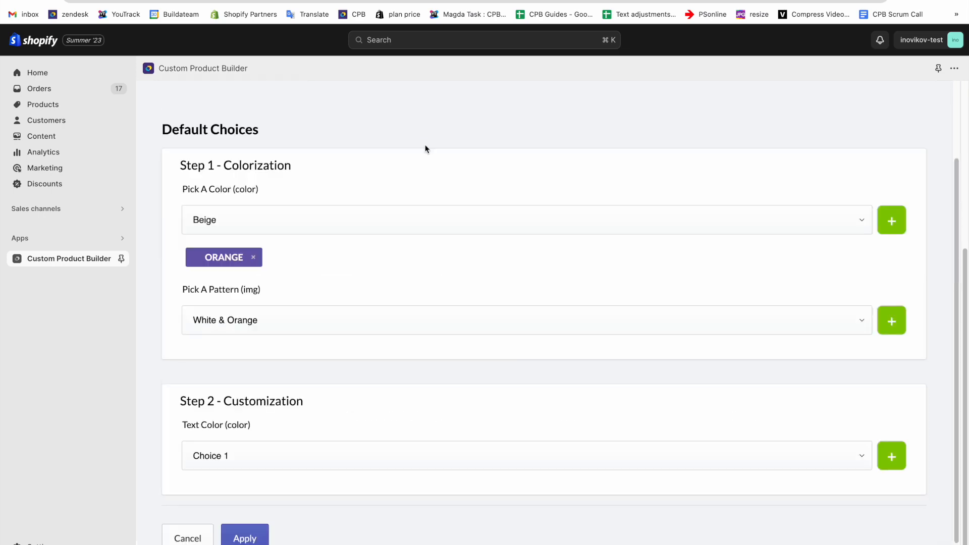
pyautogui.click(232, 462)
pyautogui.click(509, 450)
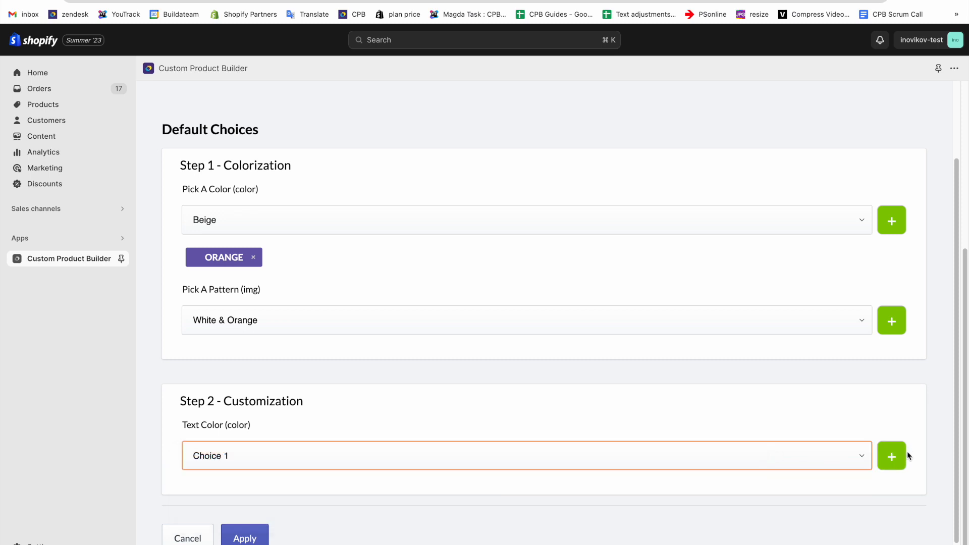
pyautogui.click(901, 457)
pyautogui.scroll(-2, 336, 495)
pyautogui.click(245, 515)
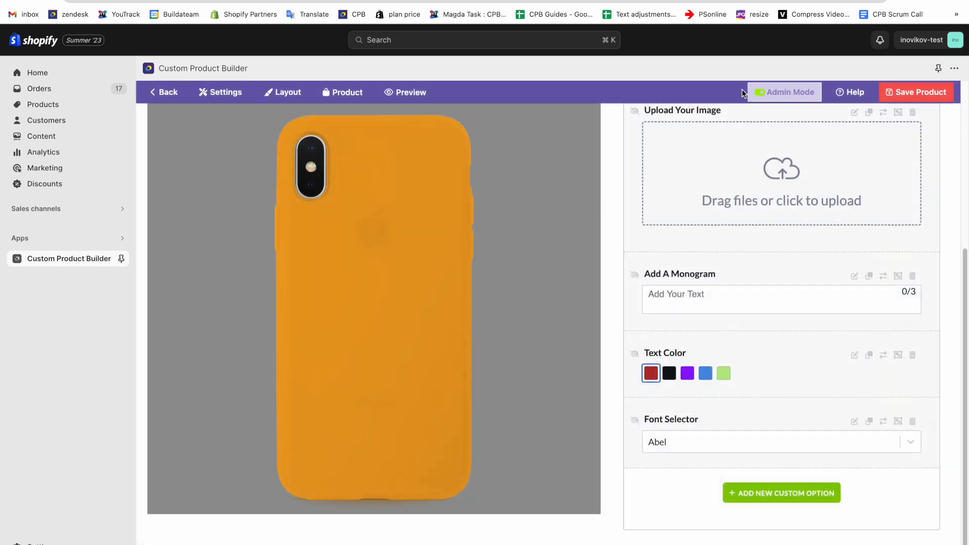
pyautogui.click(891, 92)
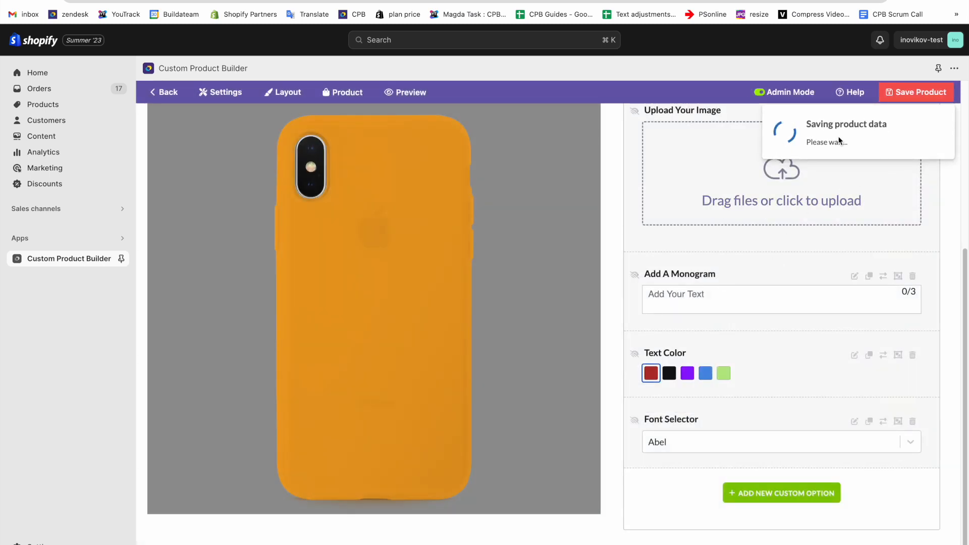
# - Turn off Admin Mode and check the default choices in Step 2 - Customization and Step 1 - Colorization
pyautogui.click(784, 100)
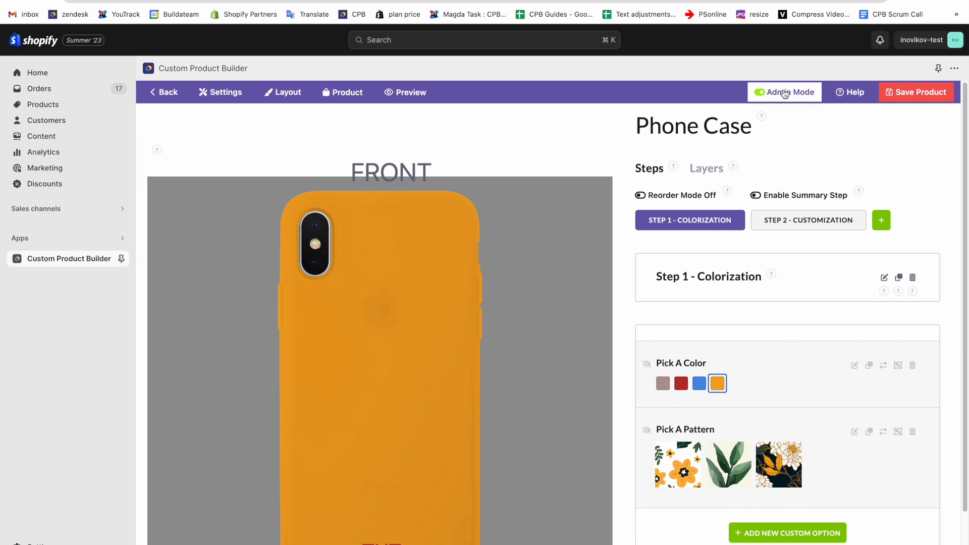
pyautogui.click(772, 92)
pyautogui.scroll(-1, 759, 225)
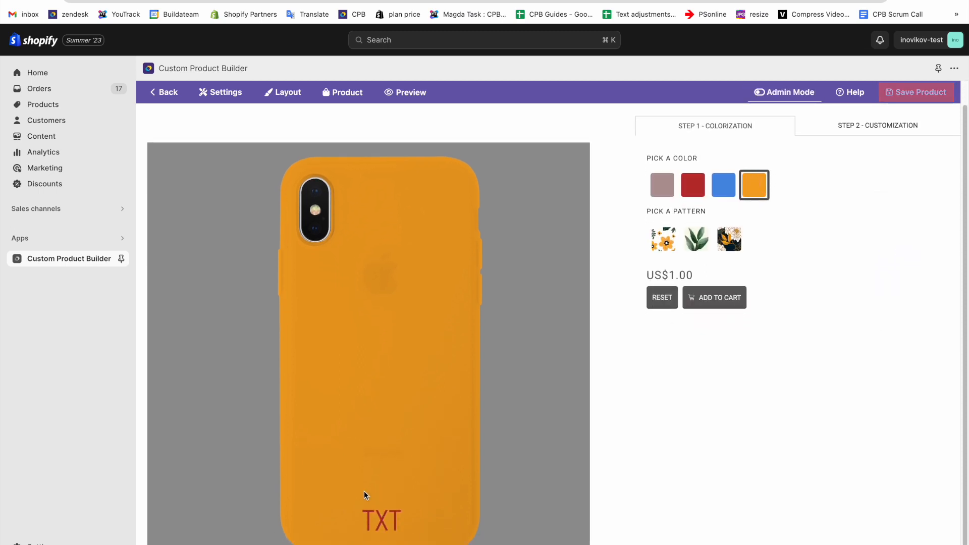
pyautogui.click(911, 124)
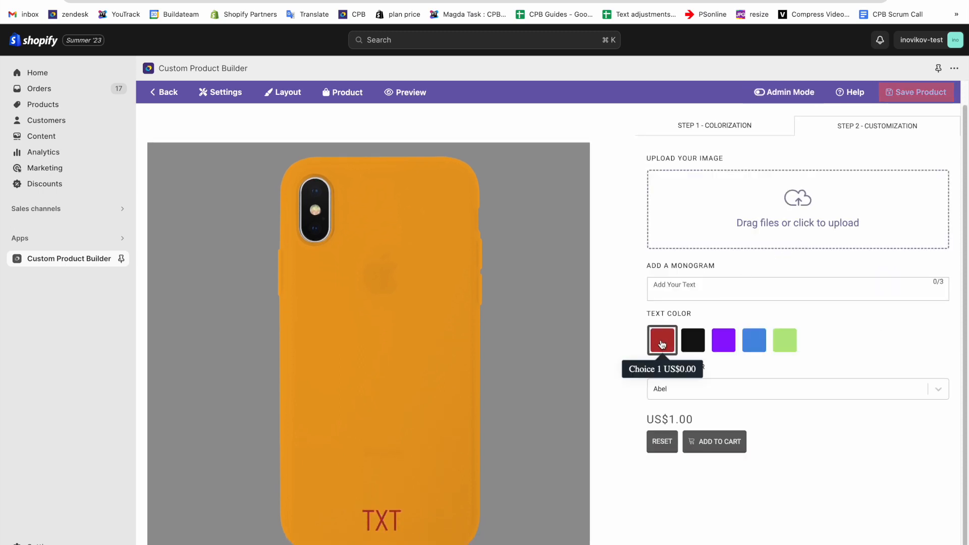
pyautogui.click(729, 125)
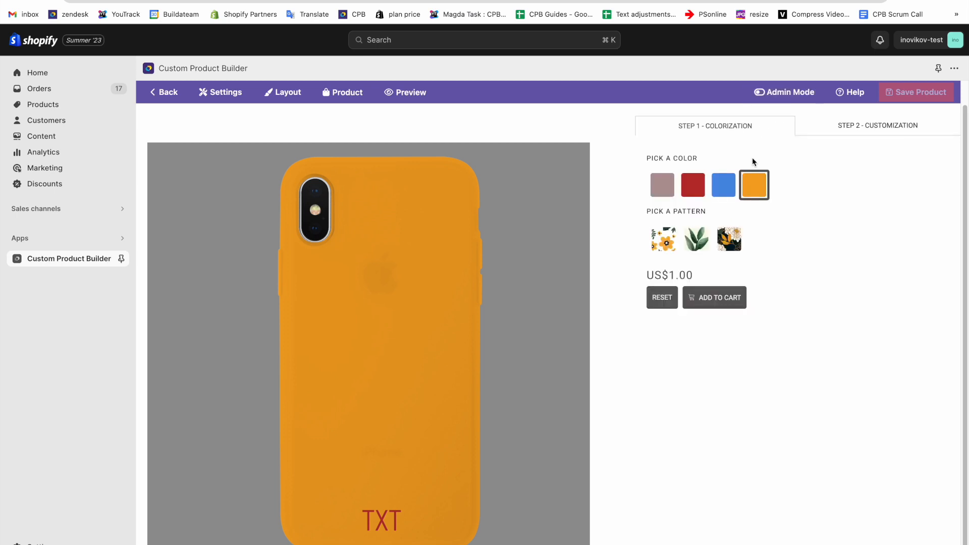
# - Test the white and orange floral pattern on the case and upload PhCase.png as the custom image
pyautogui.click(661, 245)
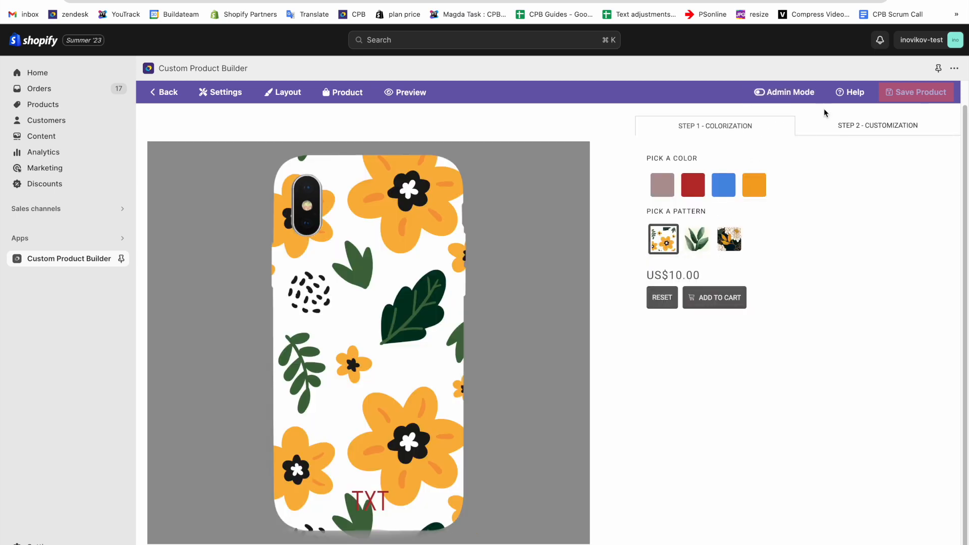
pyautogui.click(846, 133)
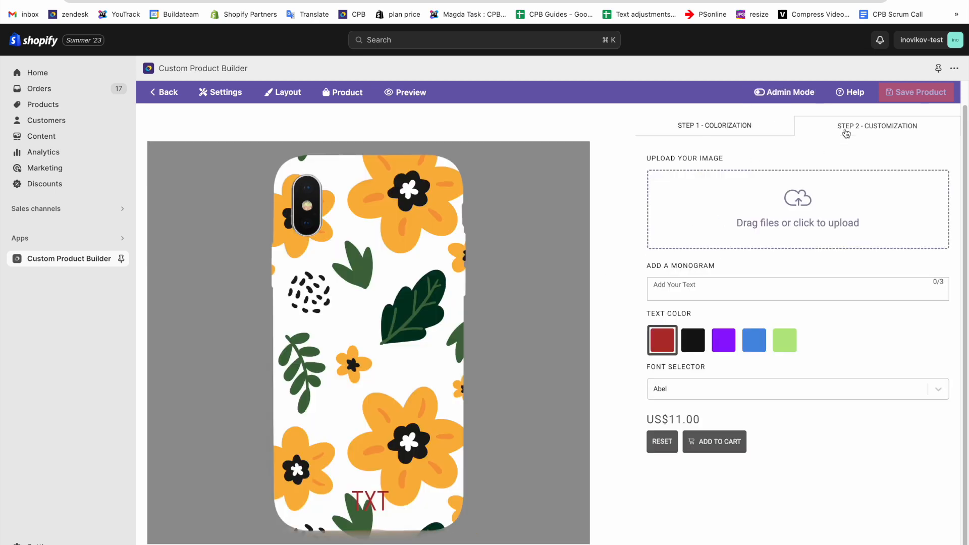
pyautogui.click(777, 211)
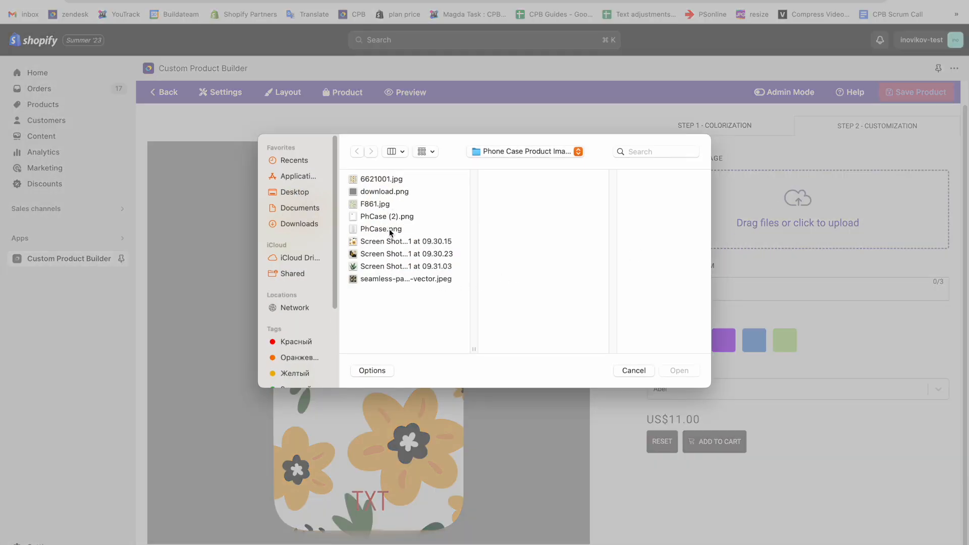
pyautogui.click(390, 231)
pyautogui.click(680, 370)
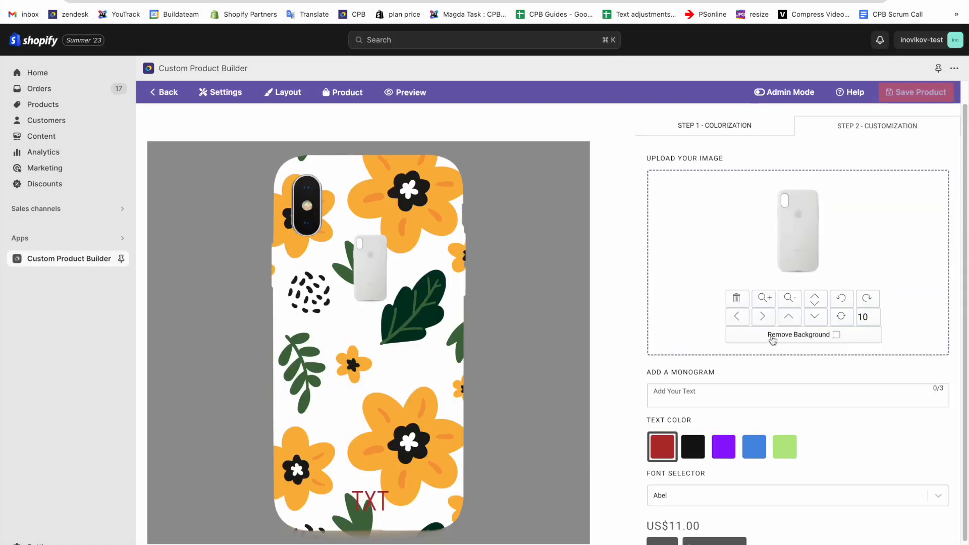
# - Test the monogram with the text "Hey", the black text color and the Abril Fatface font
pyautogui.scroll(-1, 682, 361)
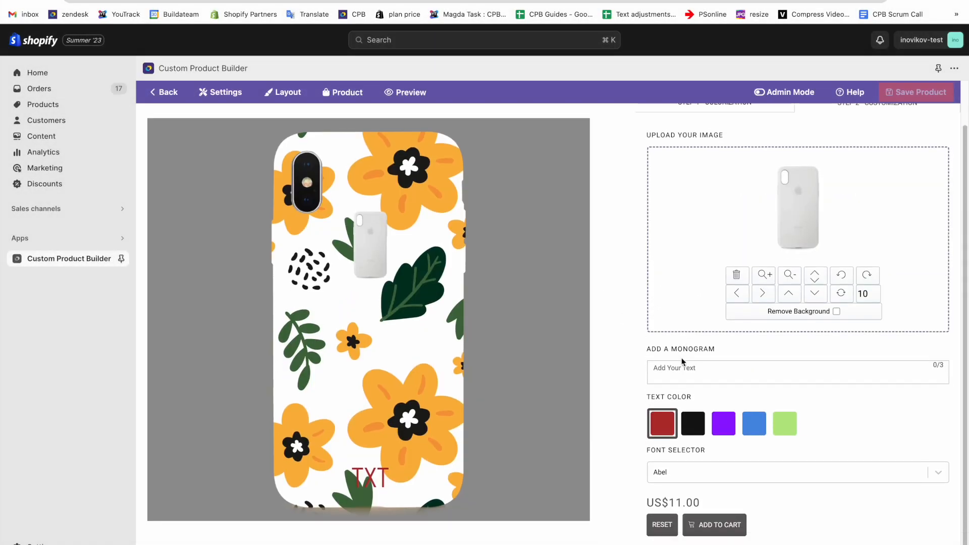
pyautogui.click(690, 375)
pyautogui.write('H')
pyautogui.click(692, 426)
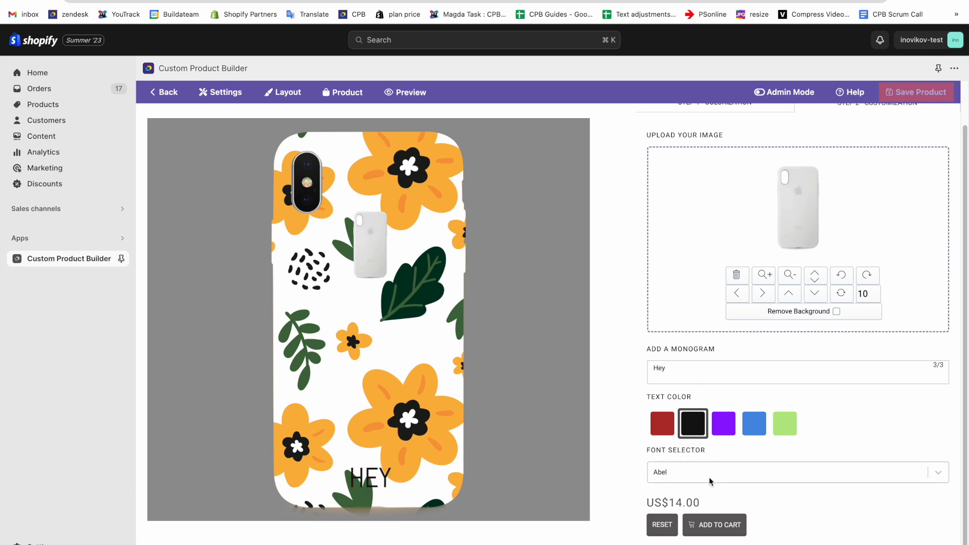
pyautogui.click(710, 479)
pyautogui.click(706, 541)
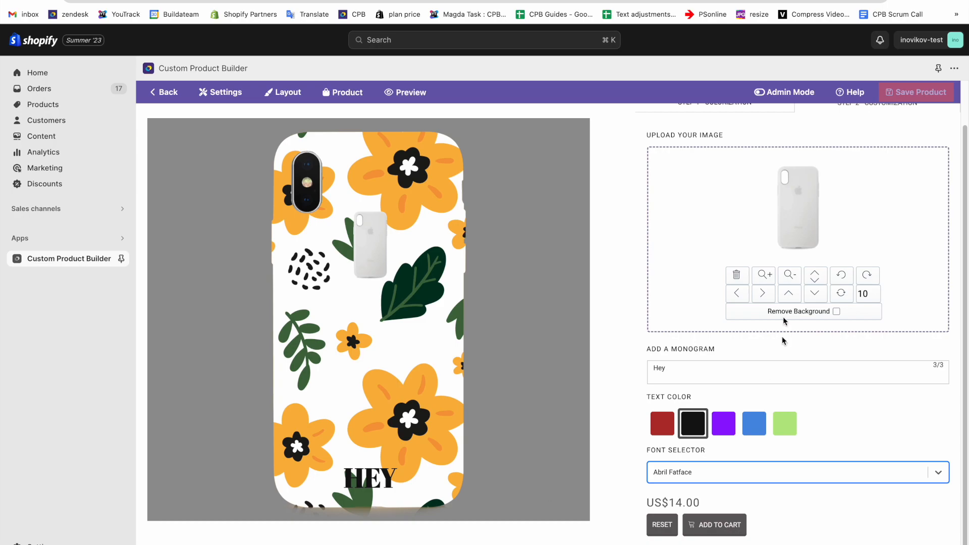